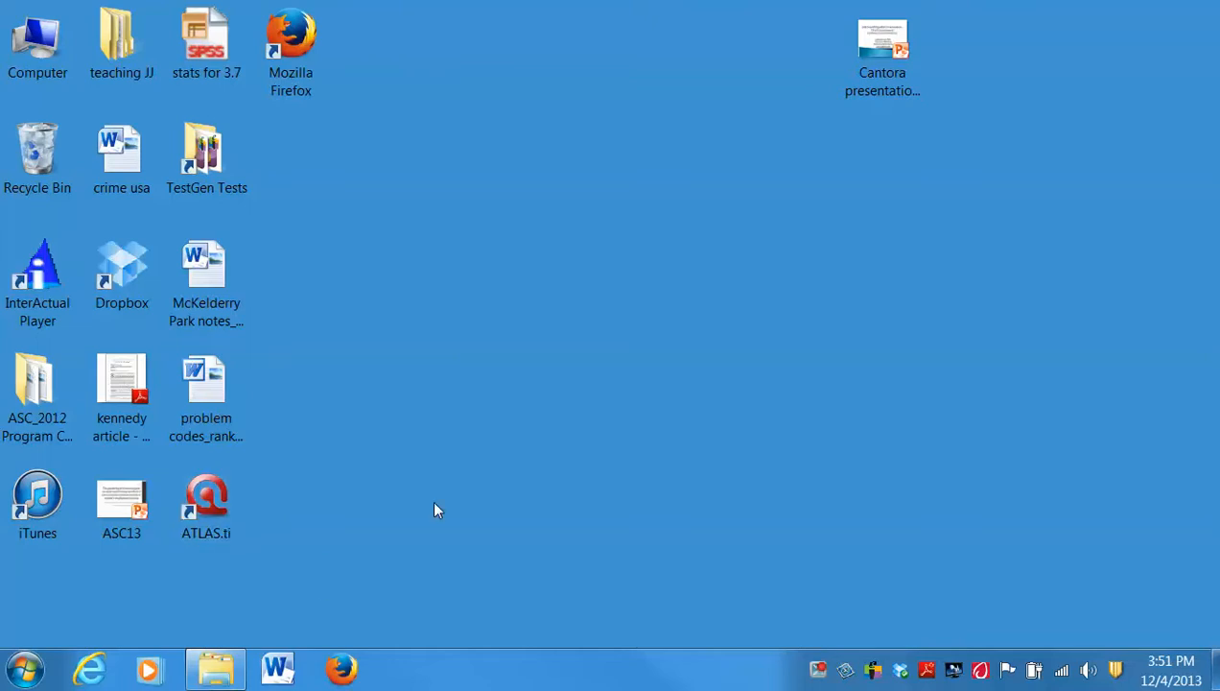
left_click(25, 669)
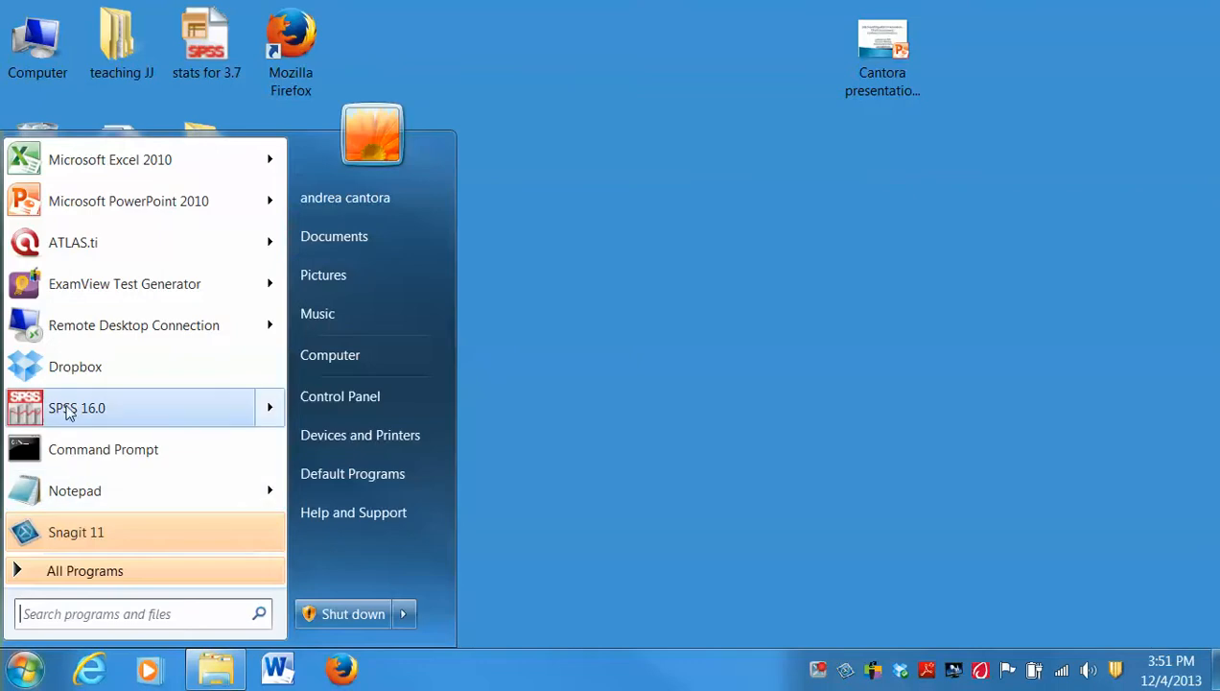
mouse_move(63, 410)
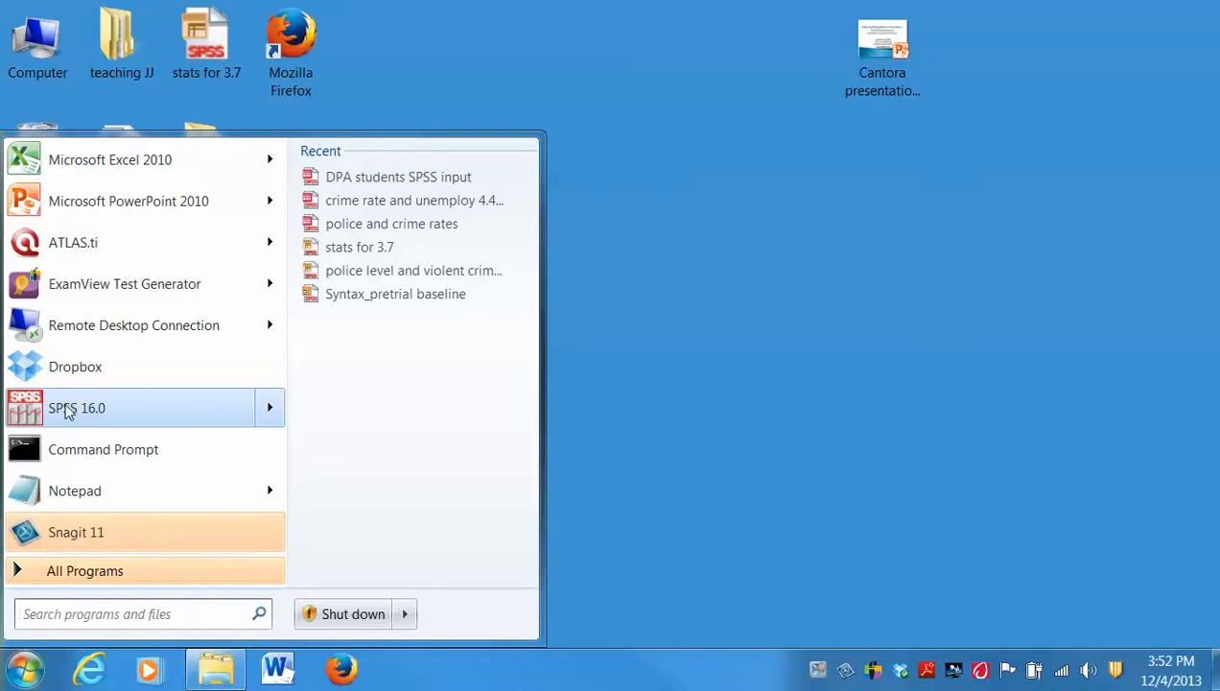
left_click(652, 556)
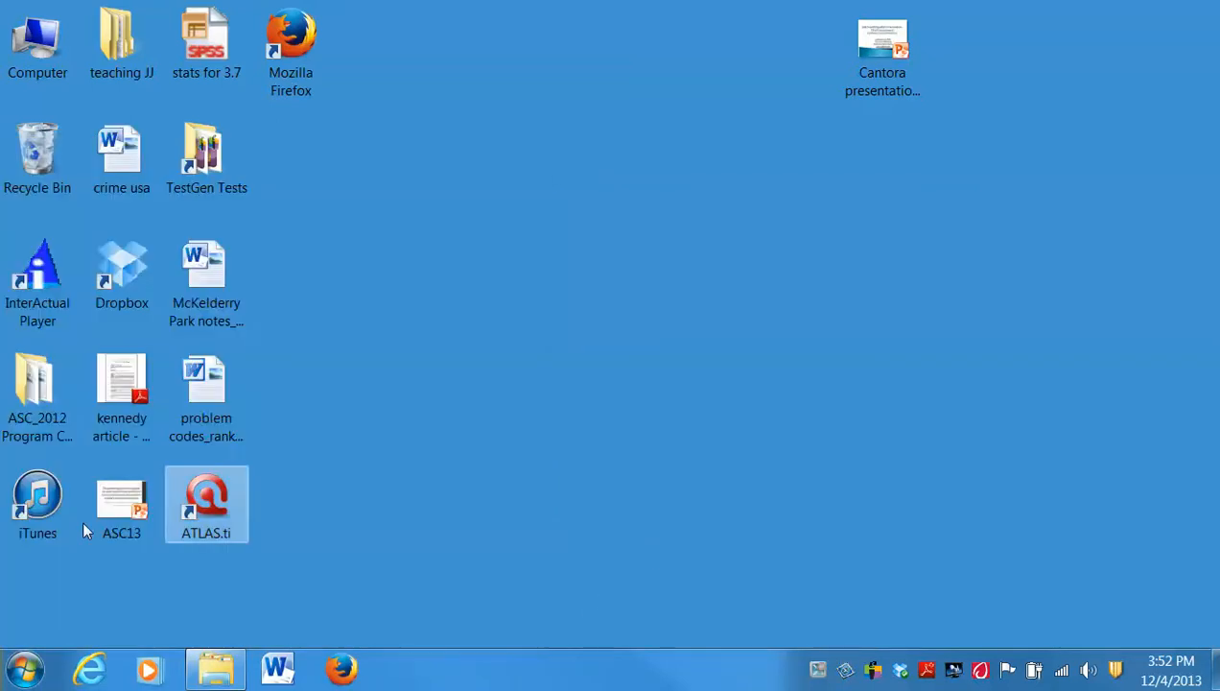
Launch SPSS 16.0 from the installed programs and dismiss its startup dialog.
left_click(26, 674)
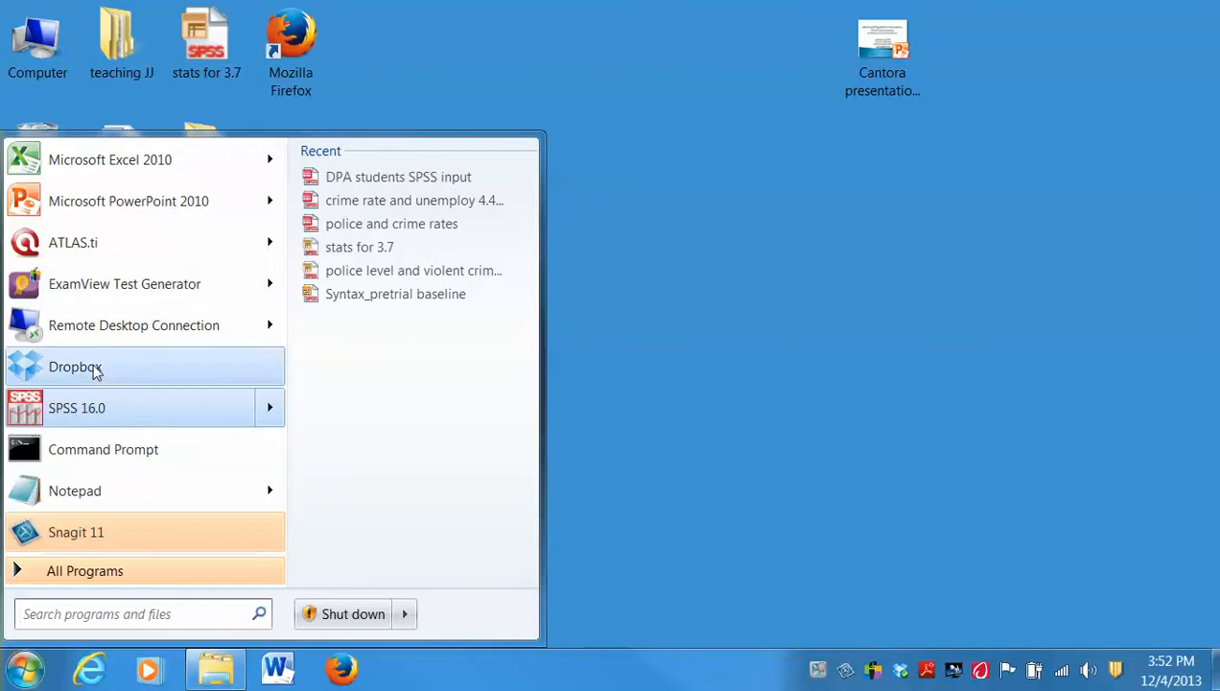
left_click(98, 573)
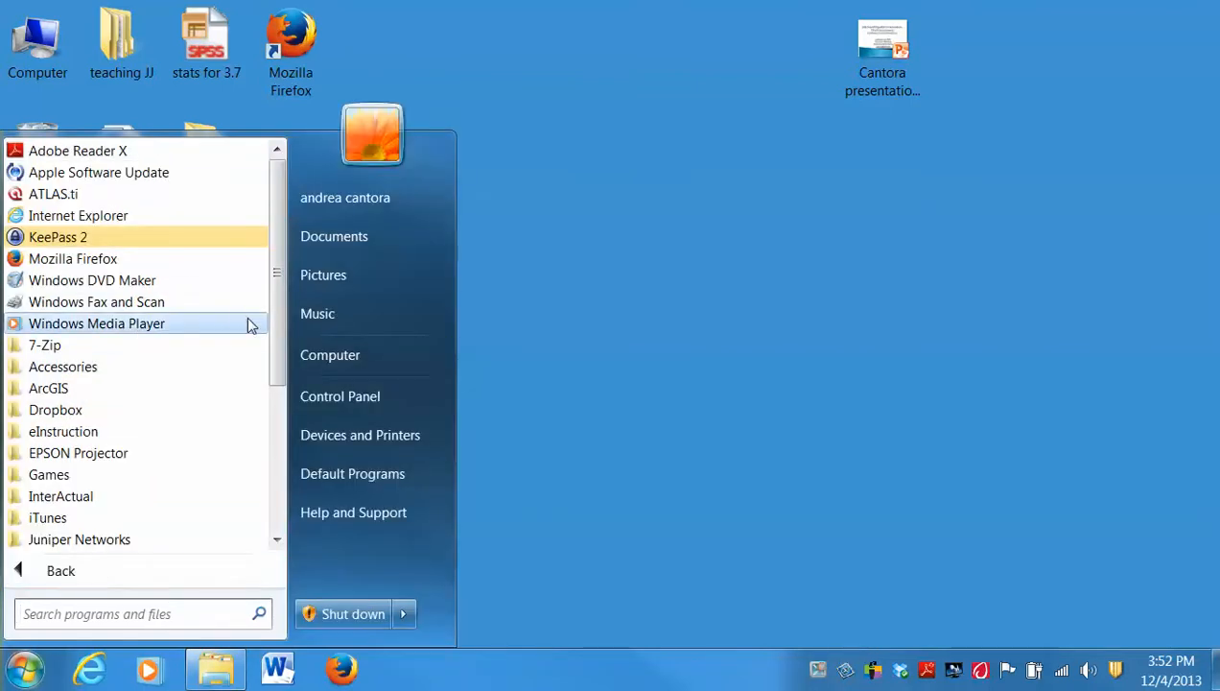
left_click_drag(279, 325, 277, 468)
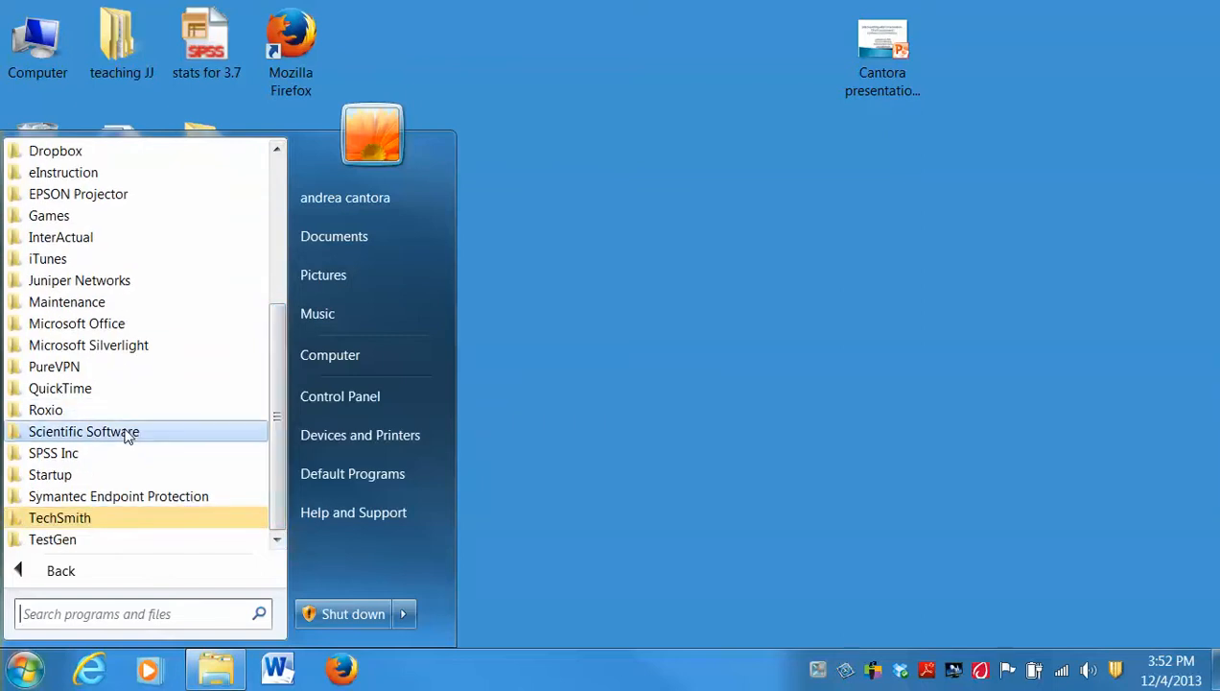
left_click(45, 454)
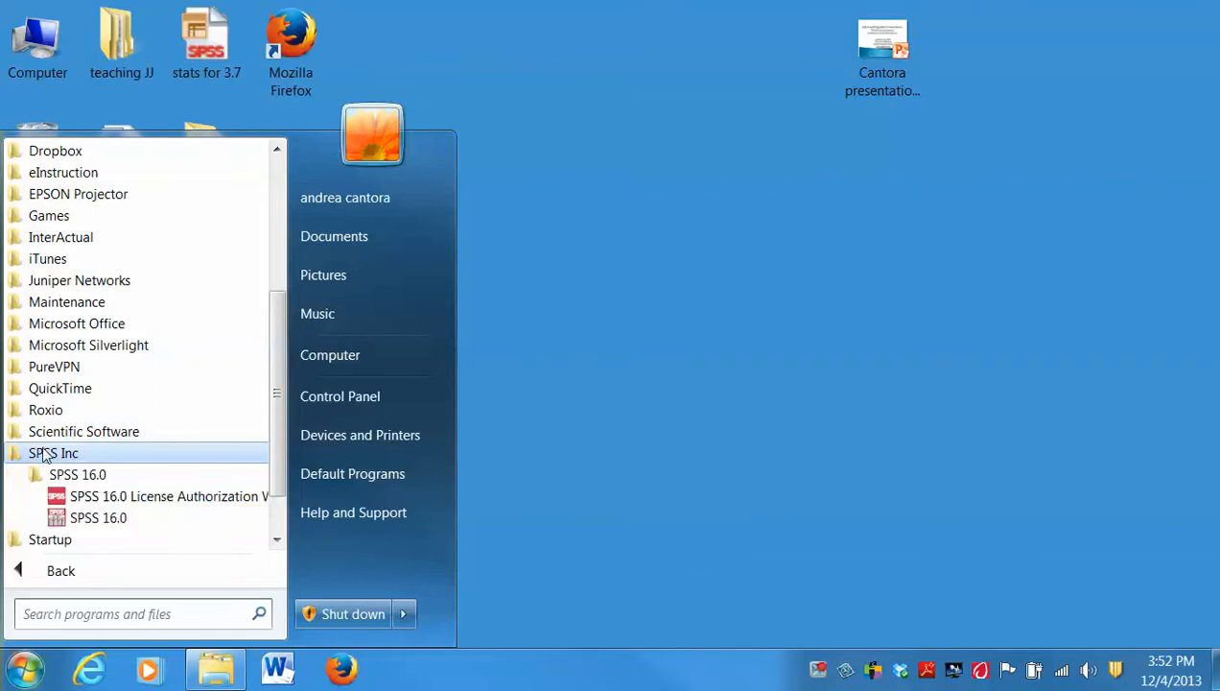
left_click(88, 519)
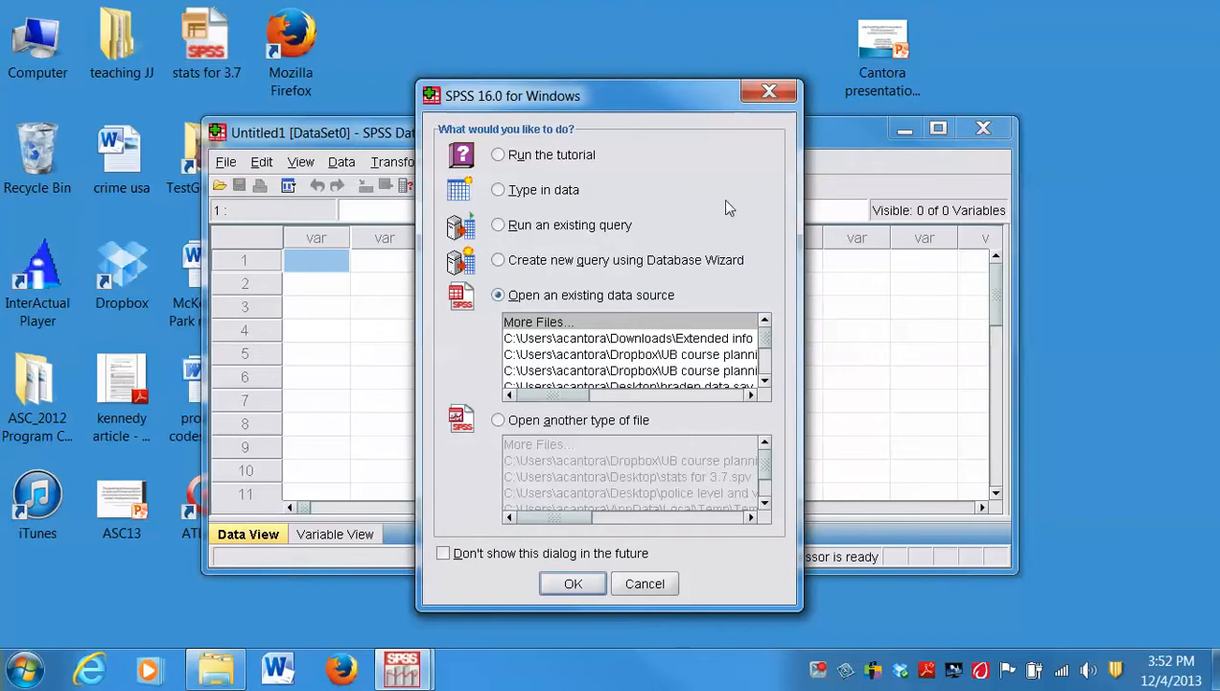
left_click(767, 93)
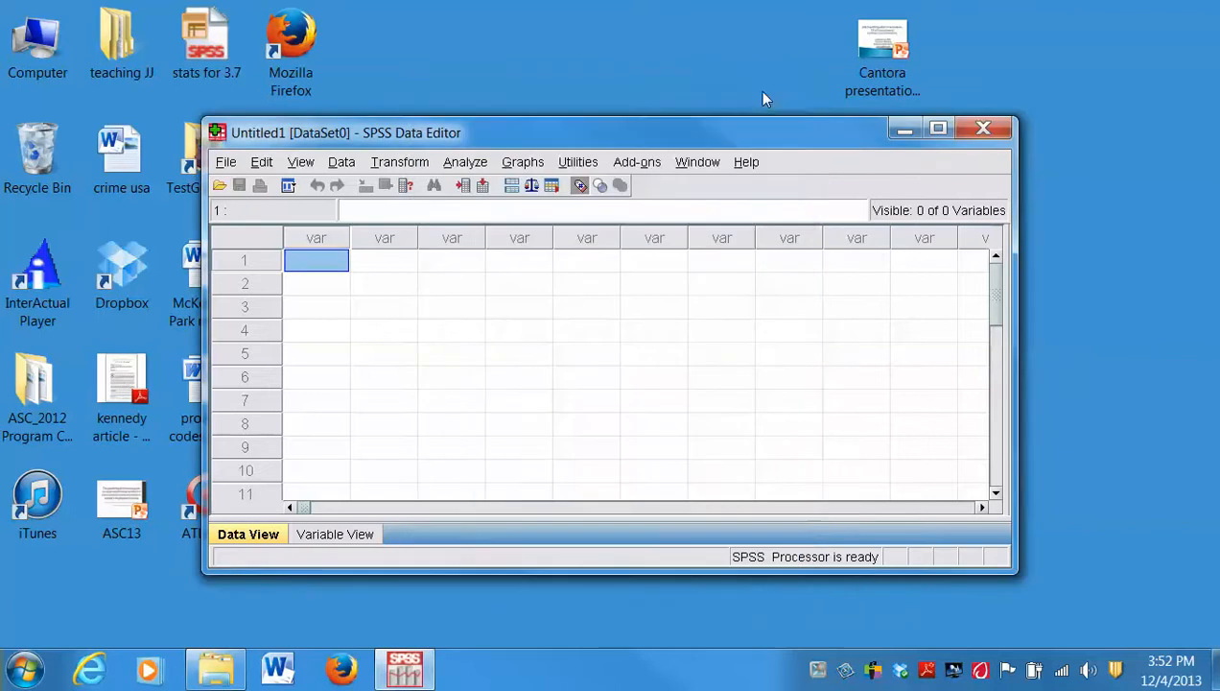
Maximize the Data Editor window and show the empty dataset in Variable View.
left_click(938, 131)
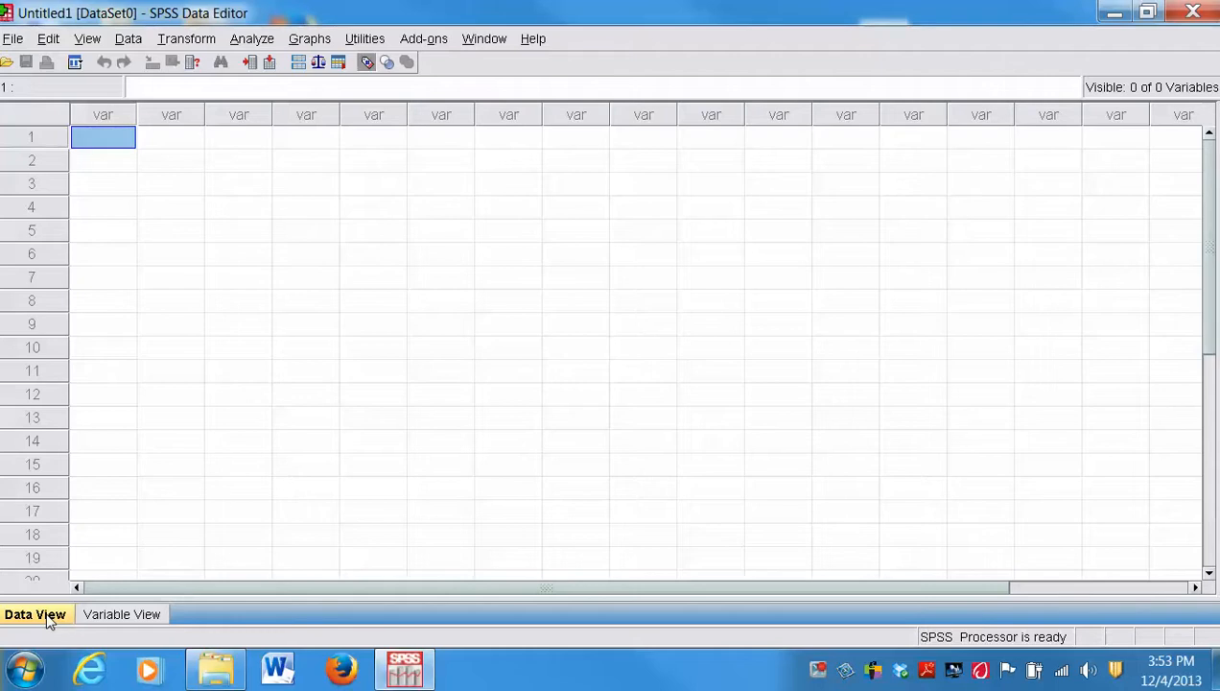
left_click(122, 615)
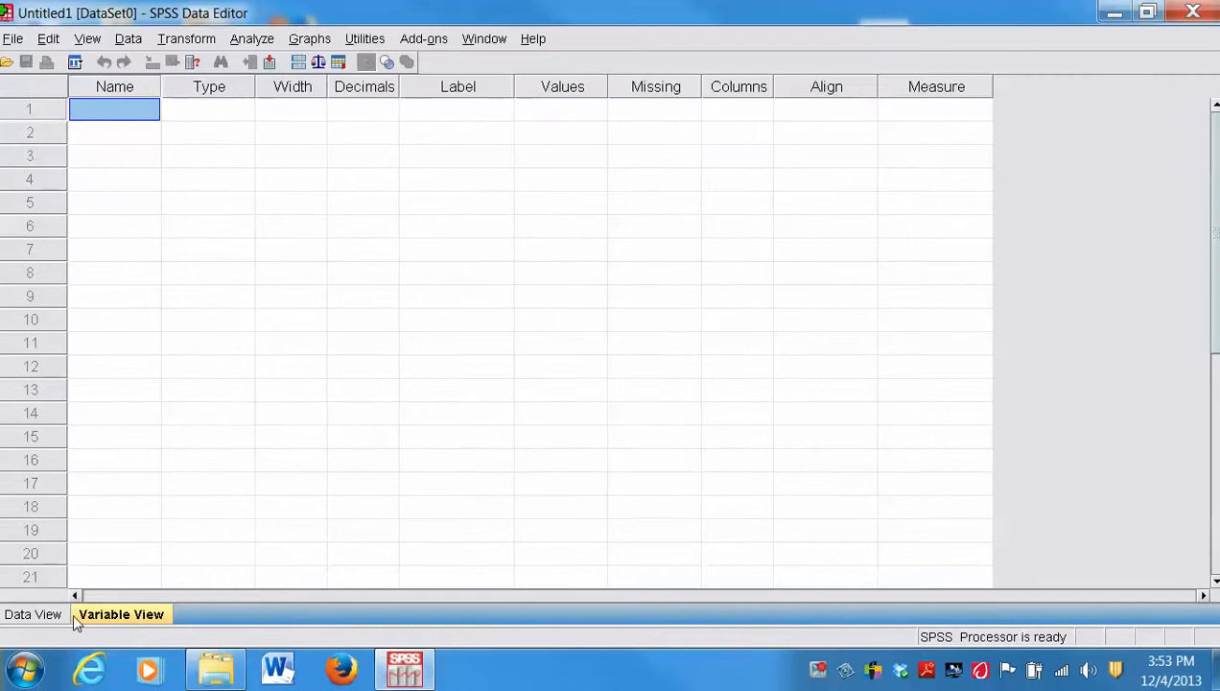
left_click(54, 616)
left_click(86, 618)
left_click(496, 94)
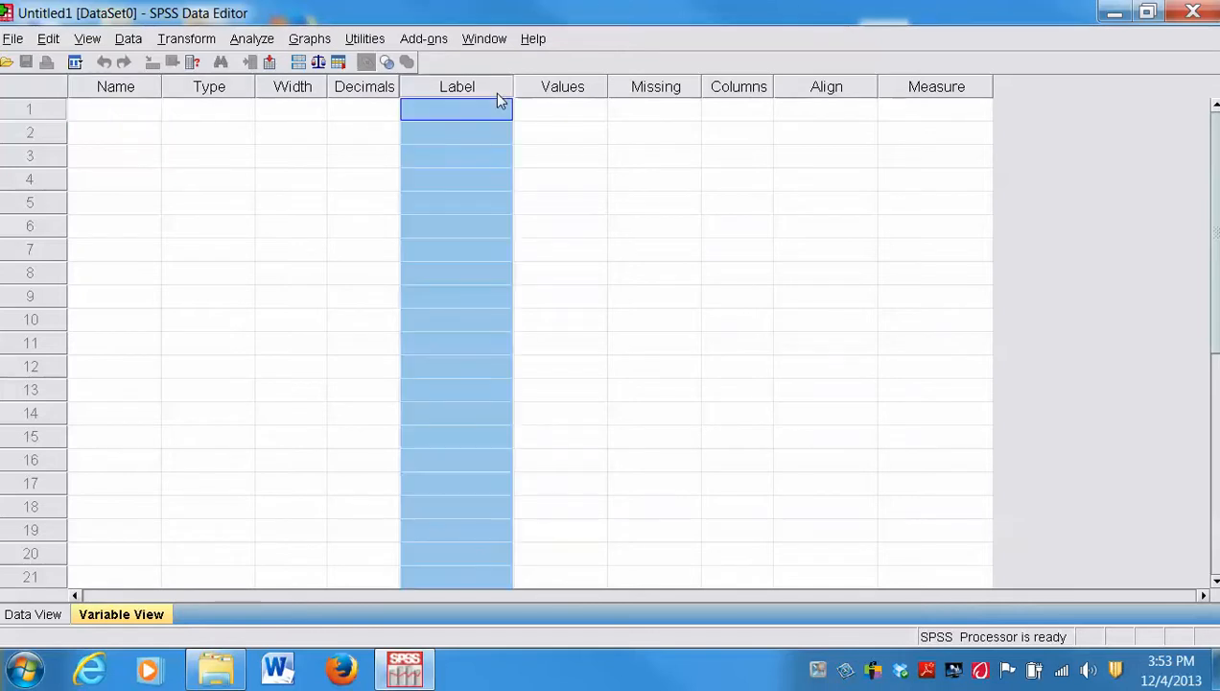
left_click(527, 95)
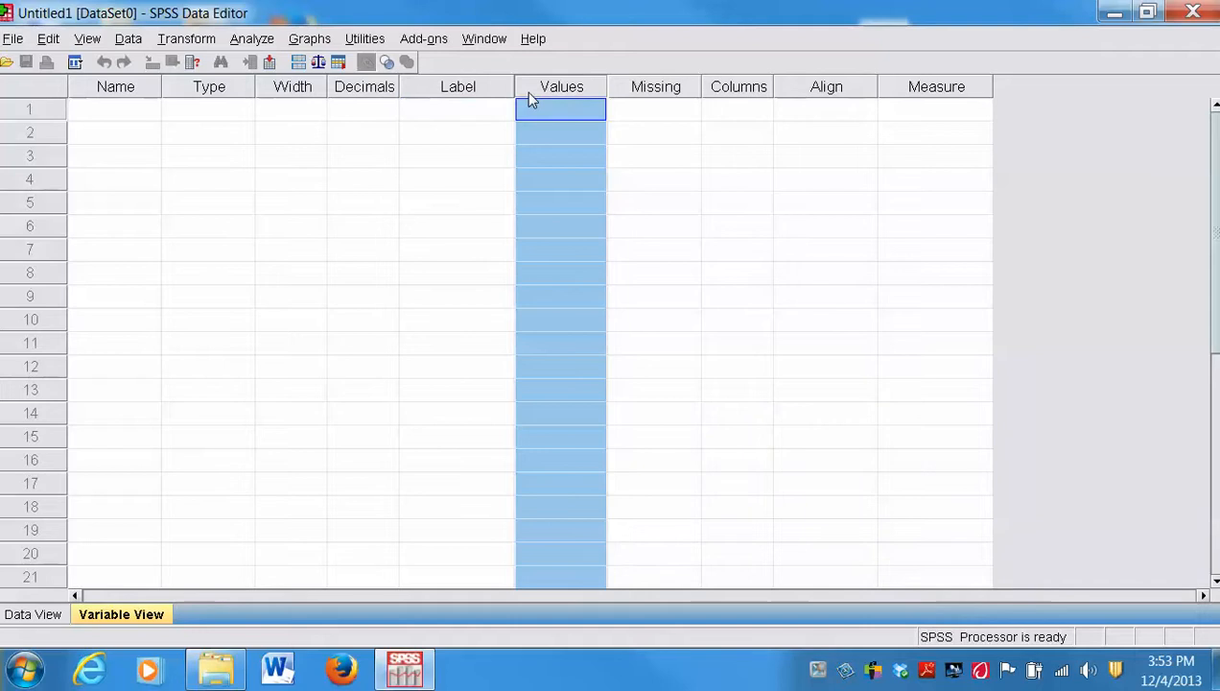
left_click(120, 91)
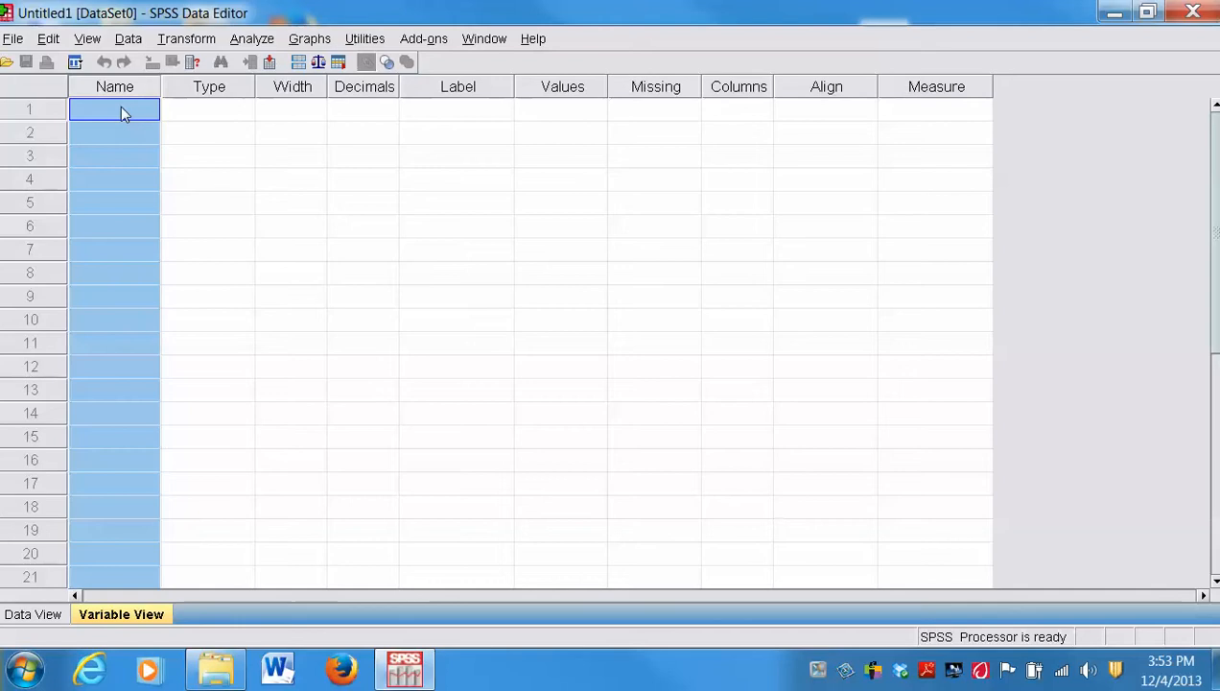
Name the variable in the first row Q1.
left_click(122, 114)
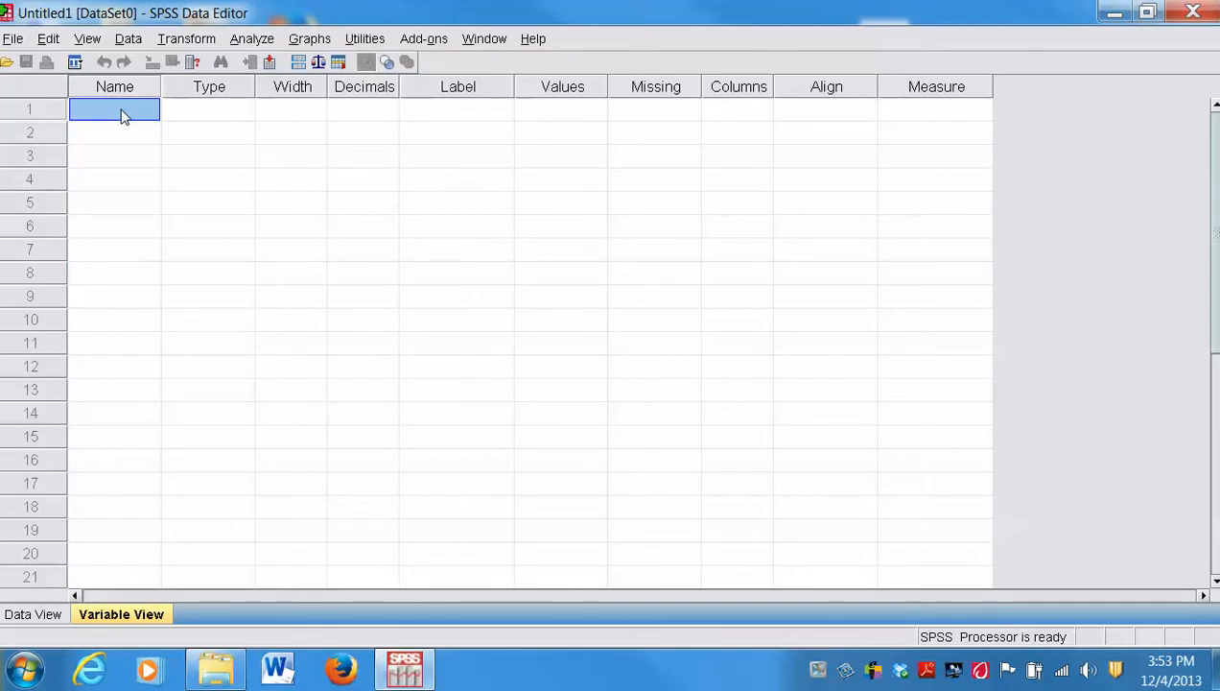
type("Q")
type("1")
left_click(108, 142)
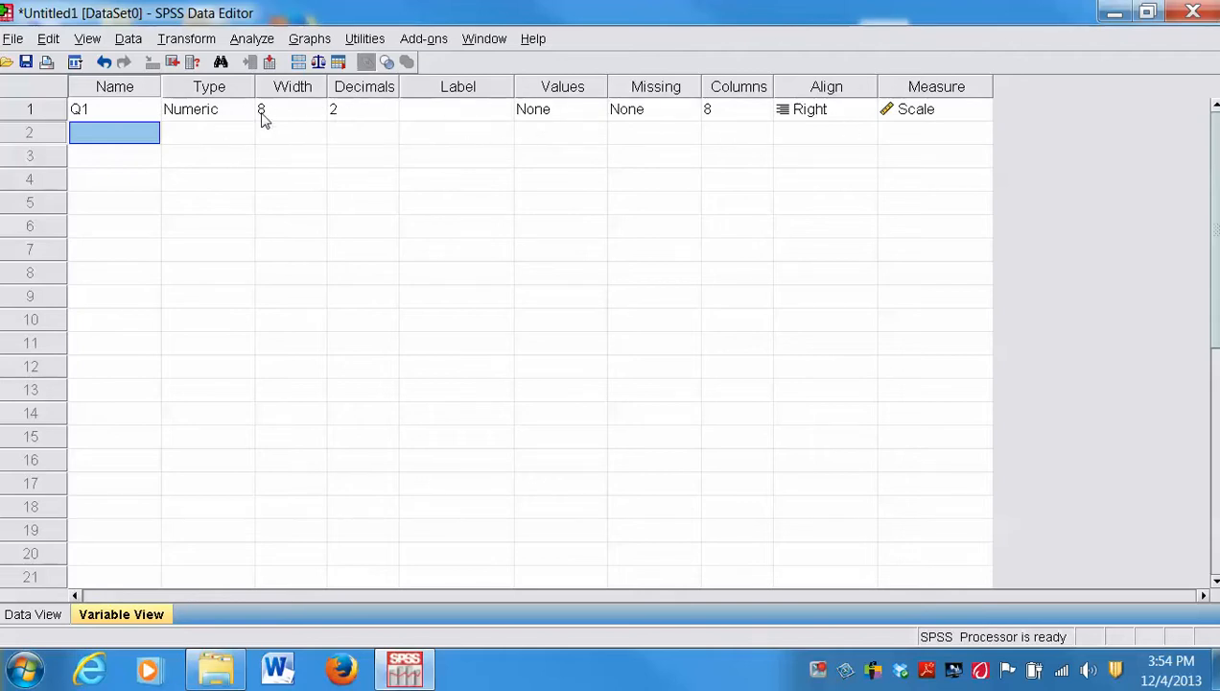
Enter "What is your gender" as the label of variable Q1.
left_click(427, 116)
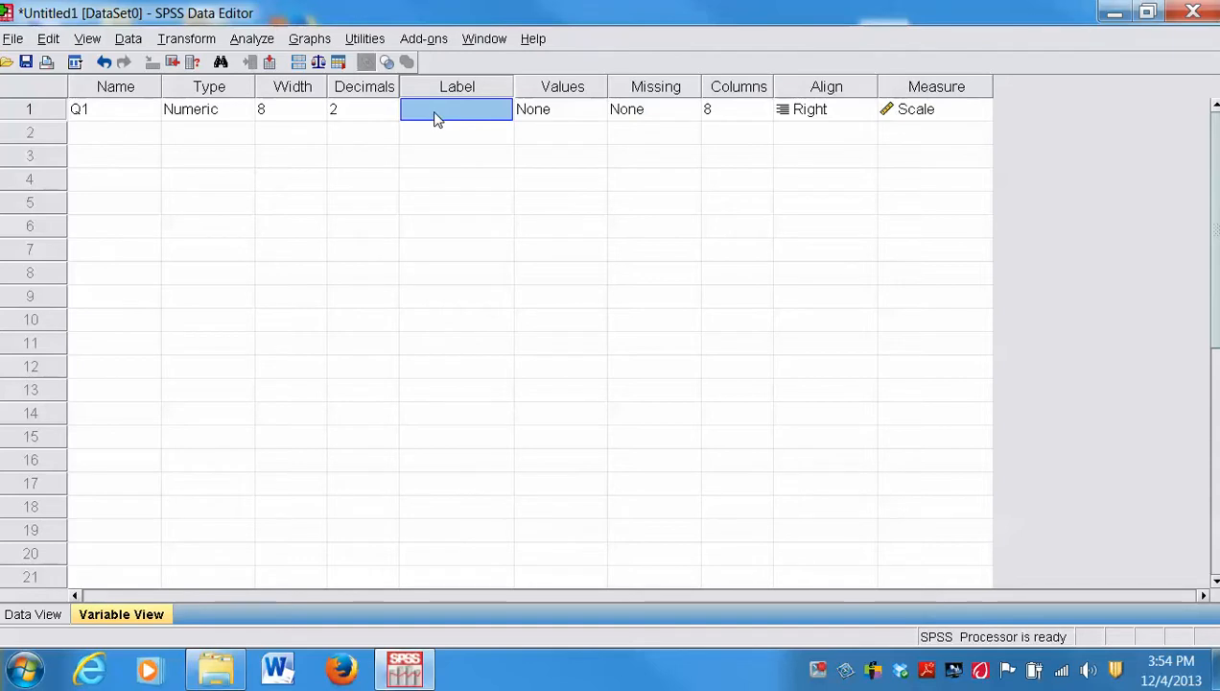
left_click(432, 130)
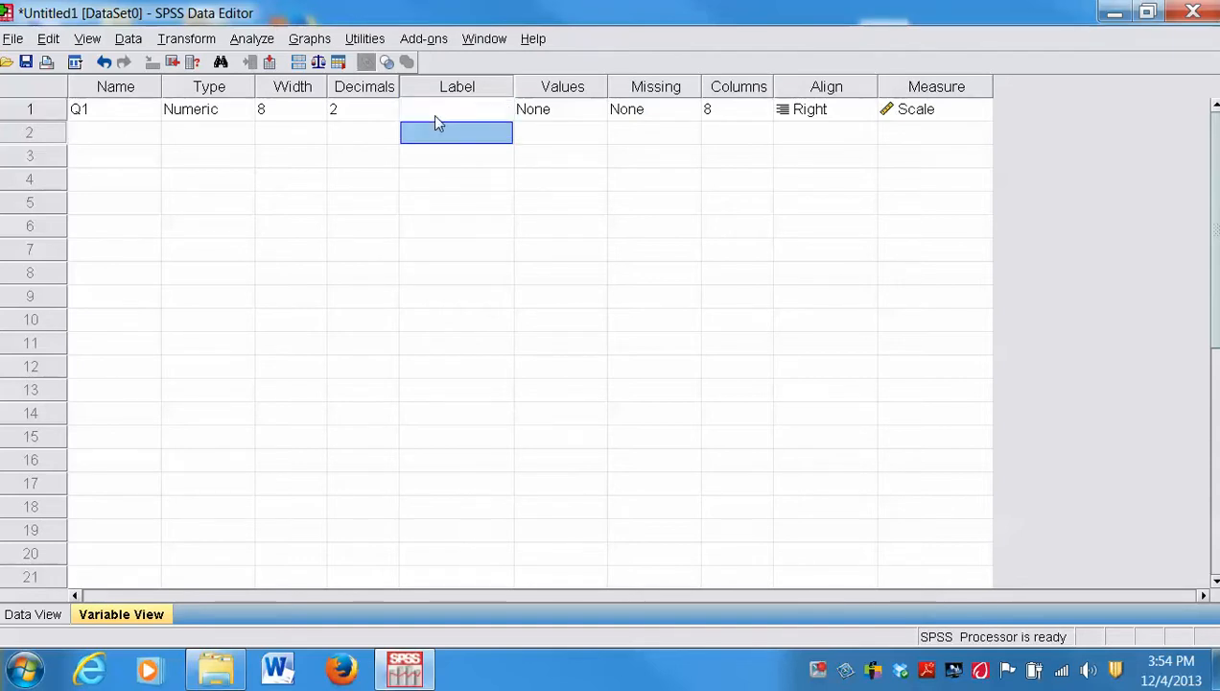
left_click(435, 110)
type("What")
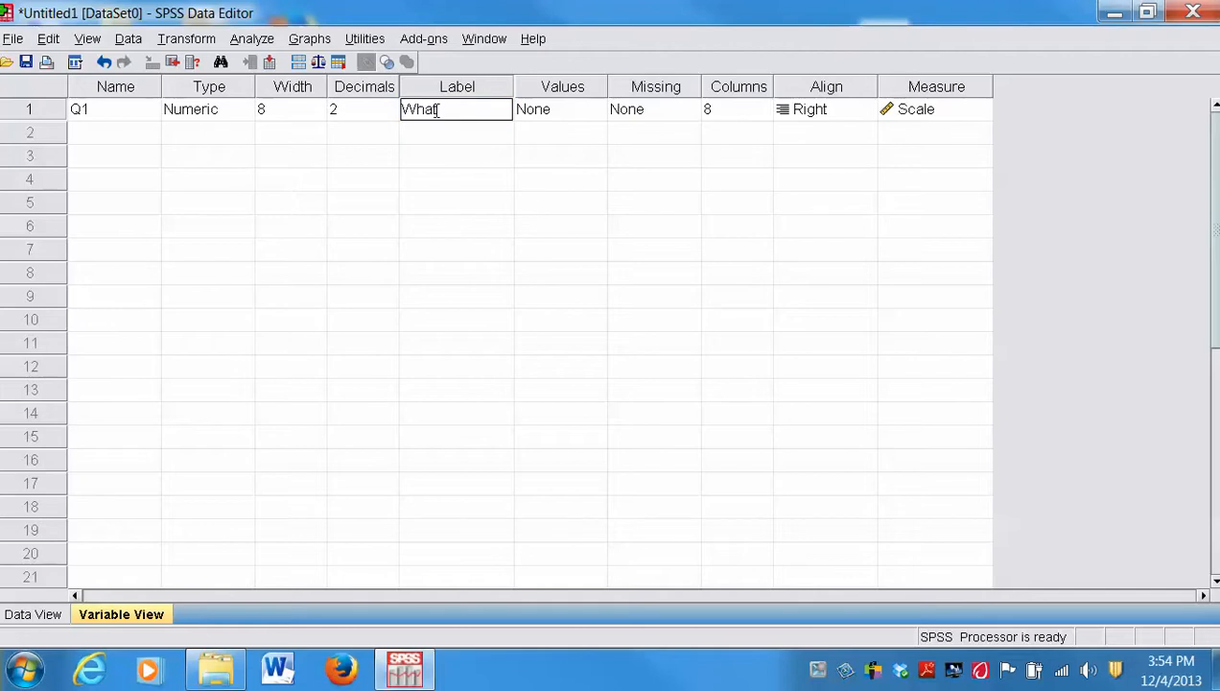
type(" is your gender")
left_click(466, 140)
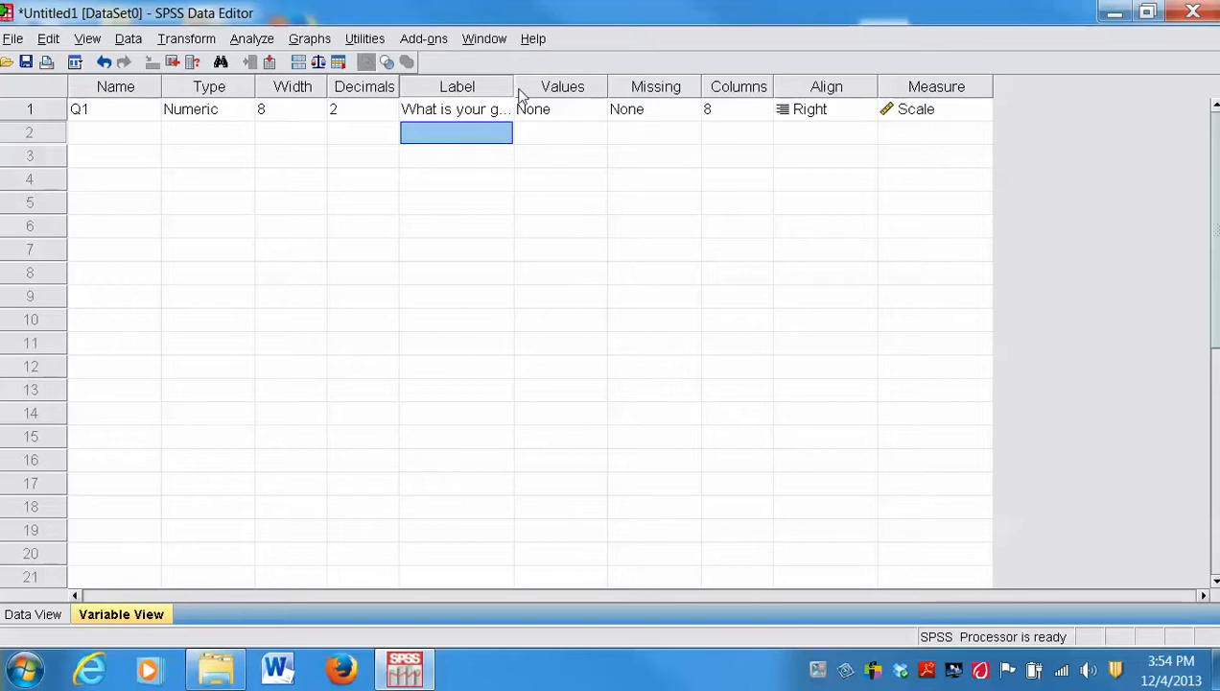
Open the value labels of Q1 and add value 1 with the label "male".
left_click(558, 87)
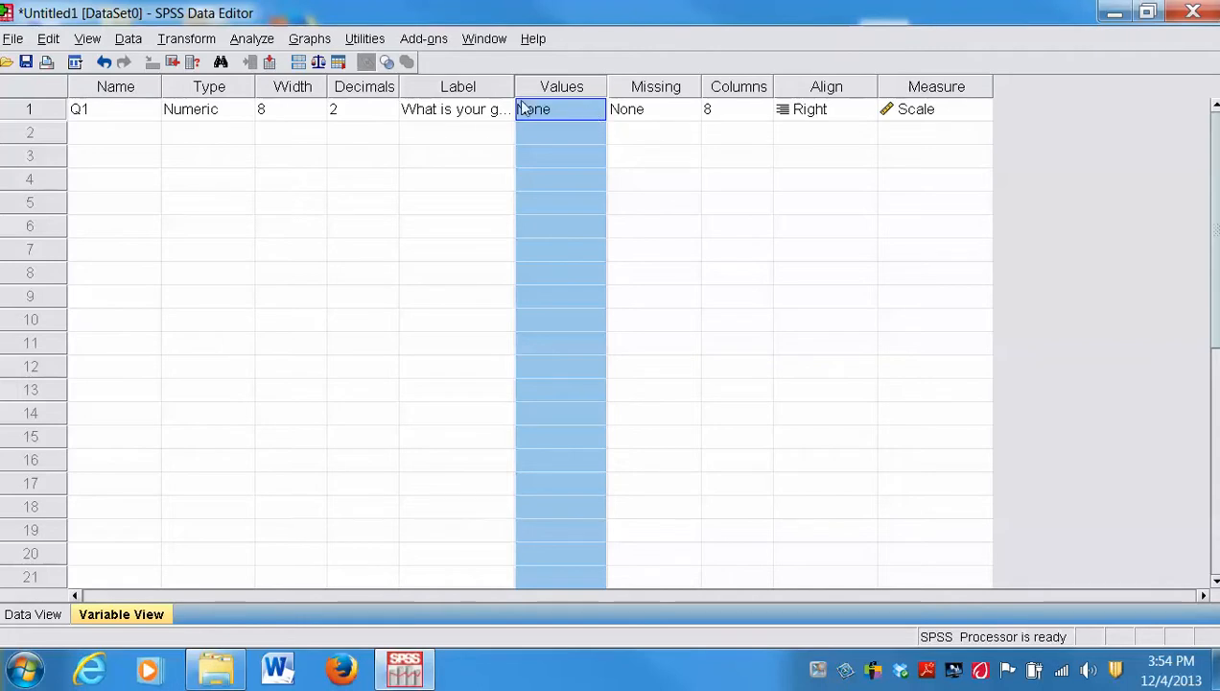
left_click(597, 112)
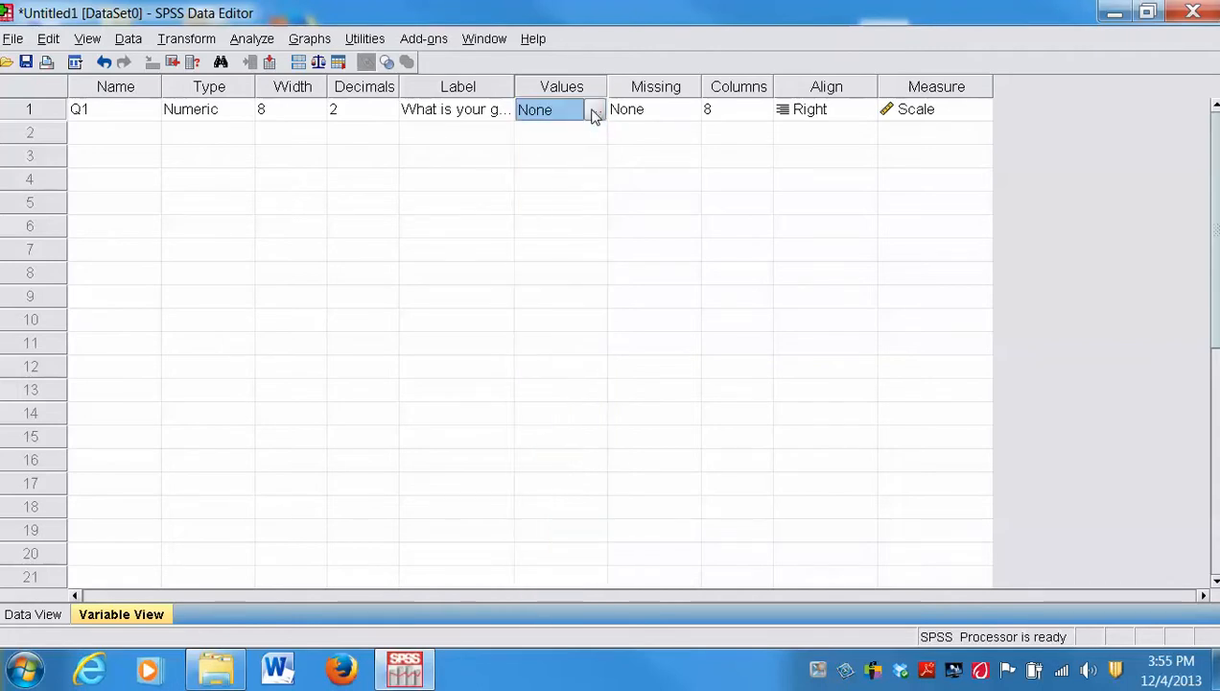
left_click(466, 139)
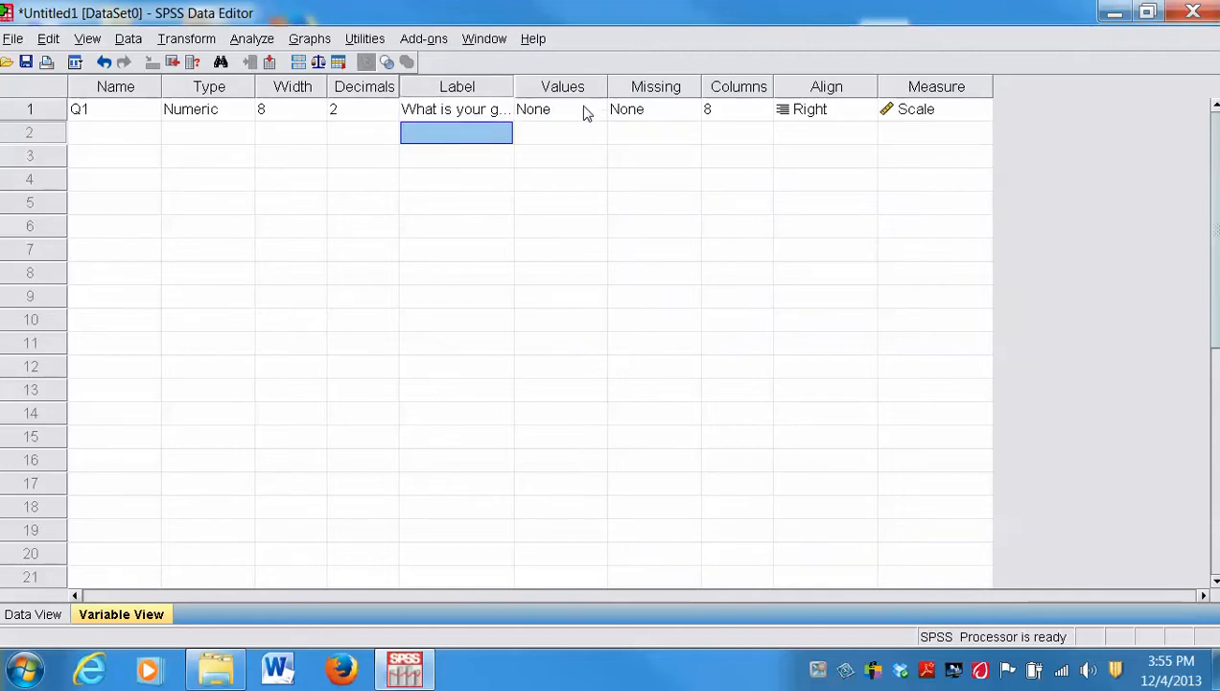
left_click(586, 111)
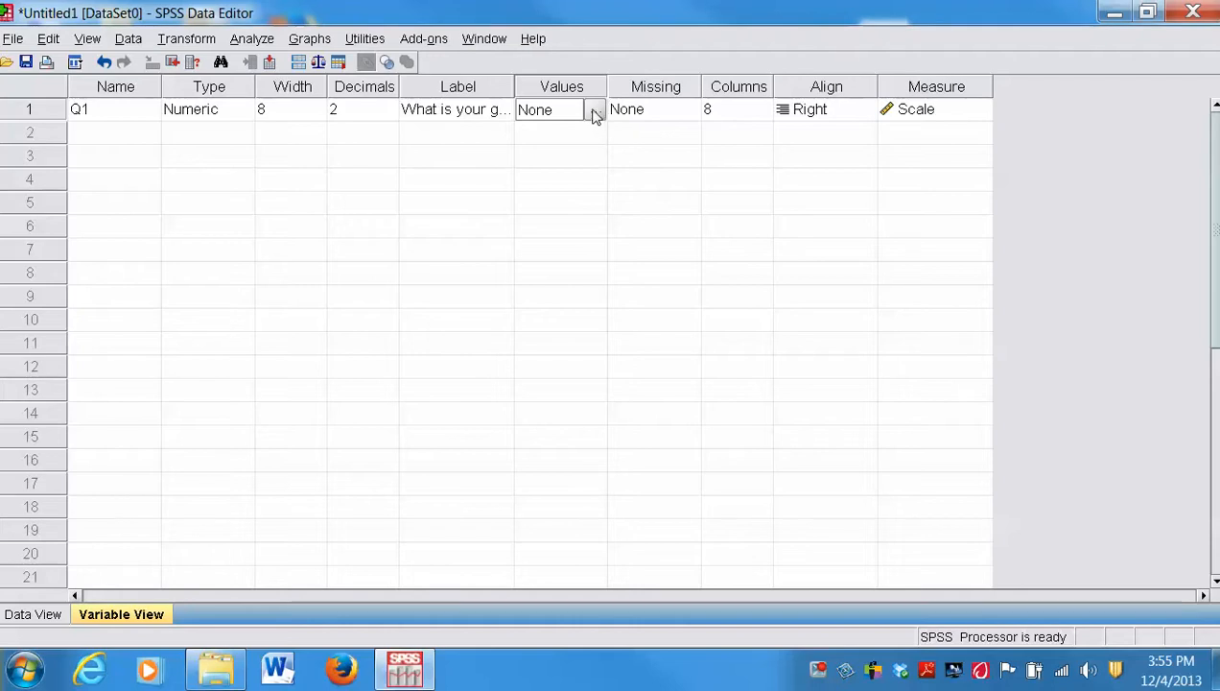
left_click(594, 111)
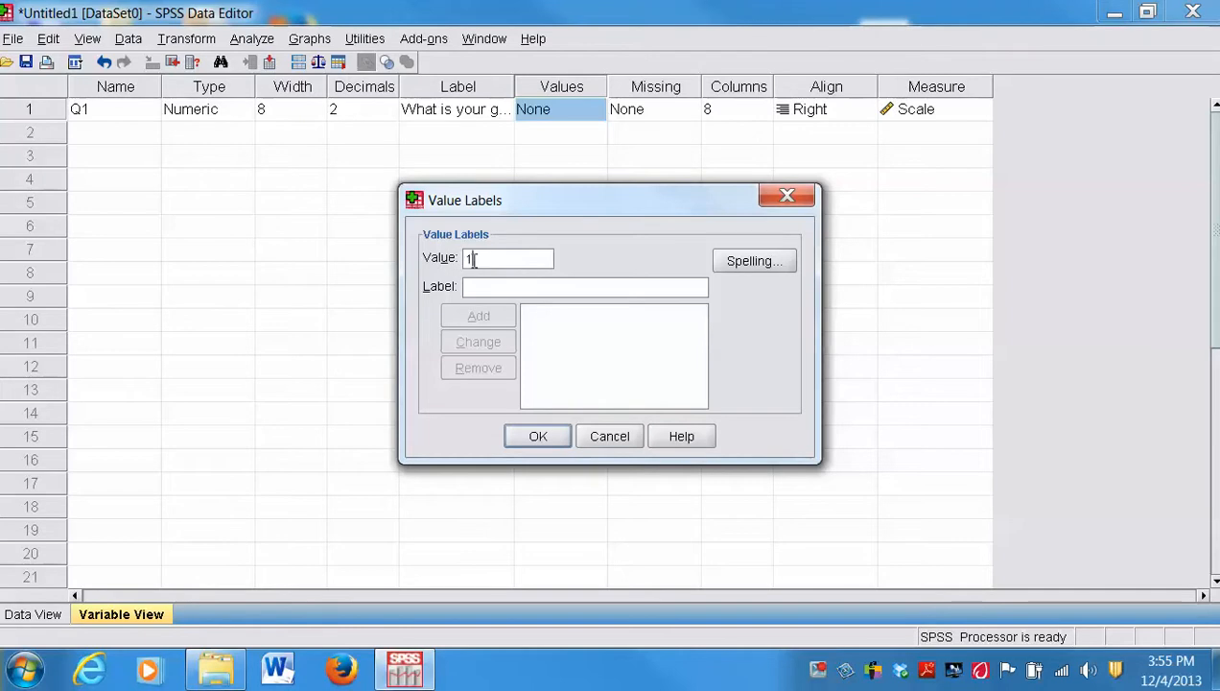
left_click(474, 286)
type("male")
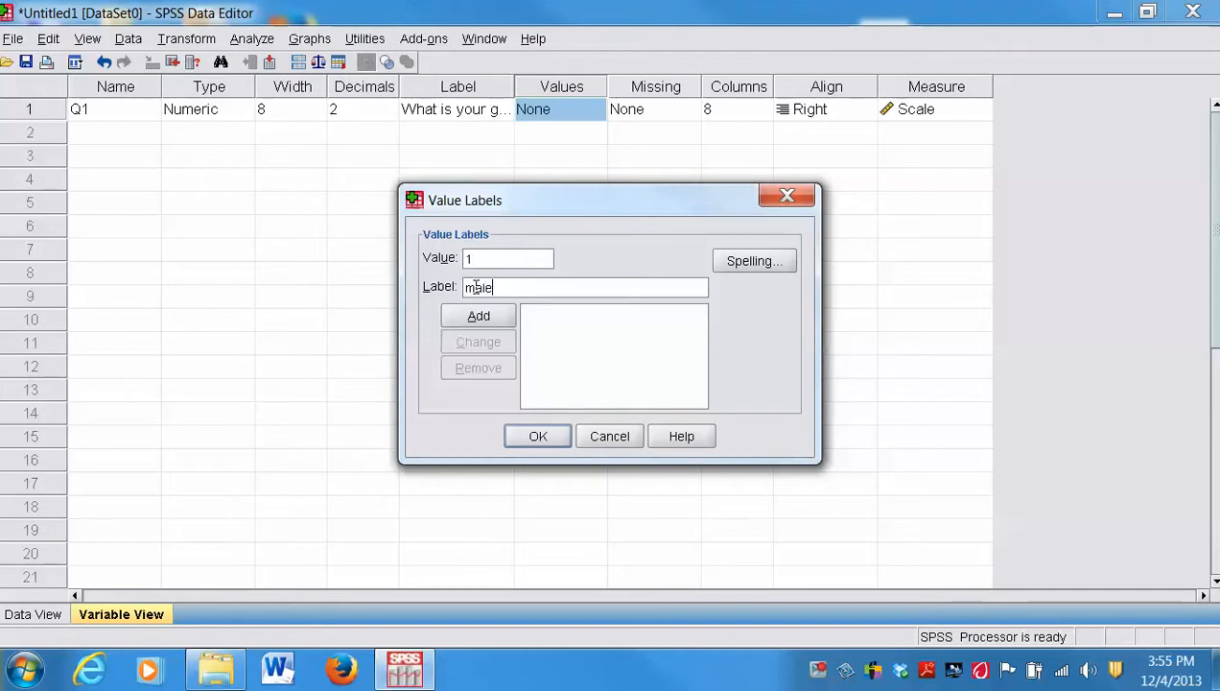
left_click(458, 322)
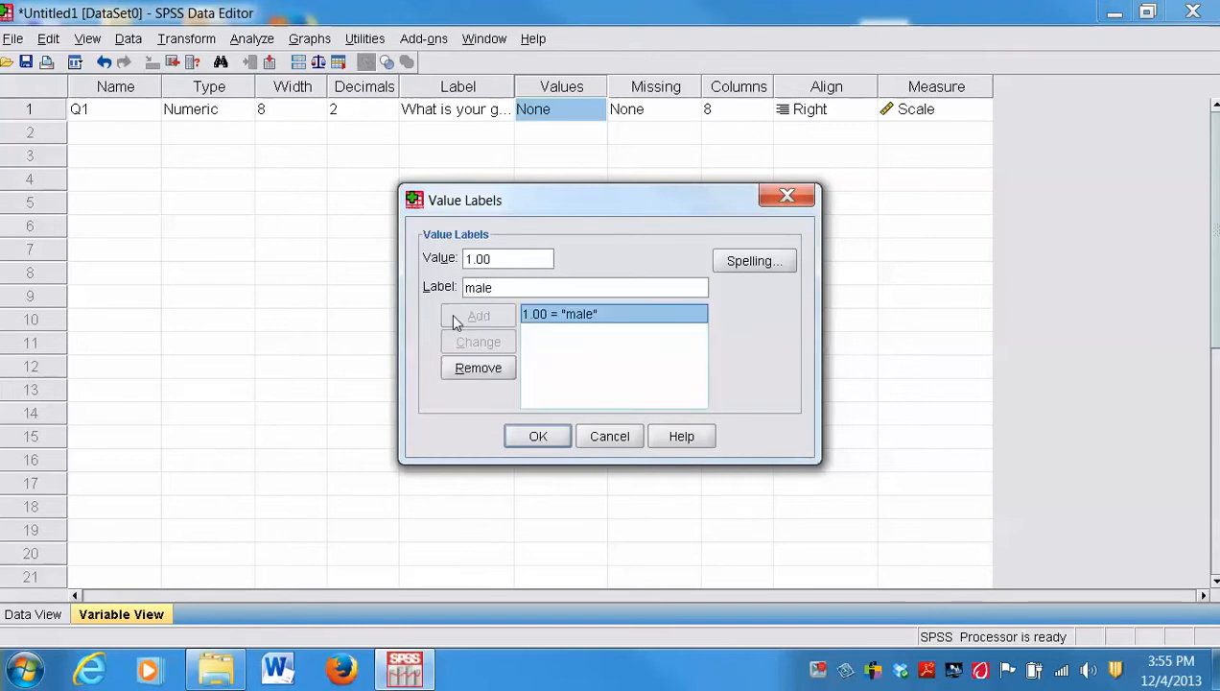
Add value 2 with the label "female" to the Q1 value labels.
left_click(542, 317)
left_click(523, 281)
left_click(497, 259)
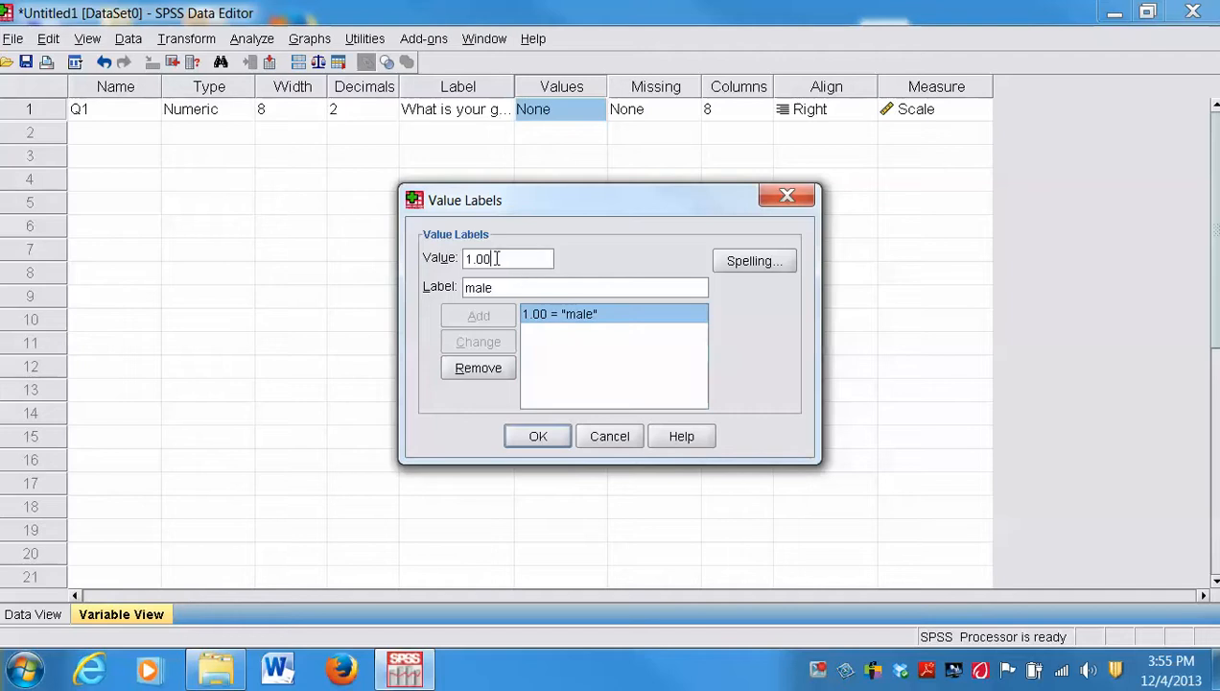
left_click_drag(497, 259, 418, 265)
type("2")
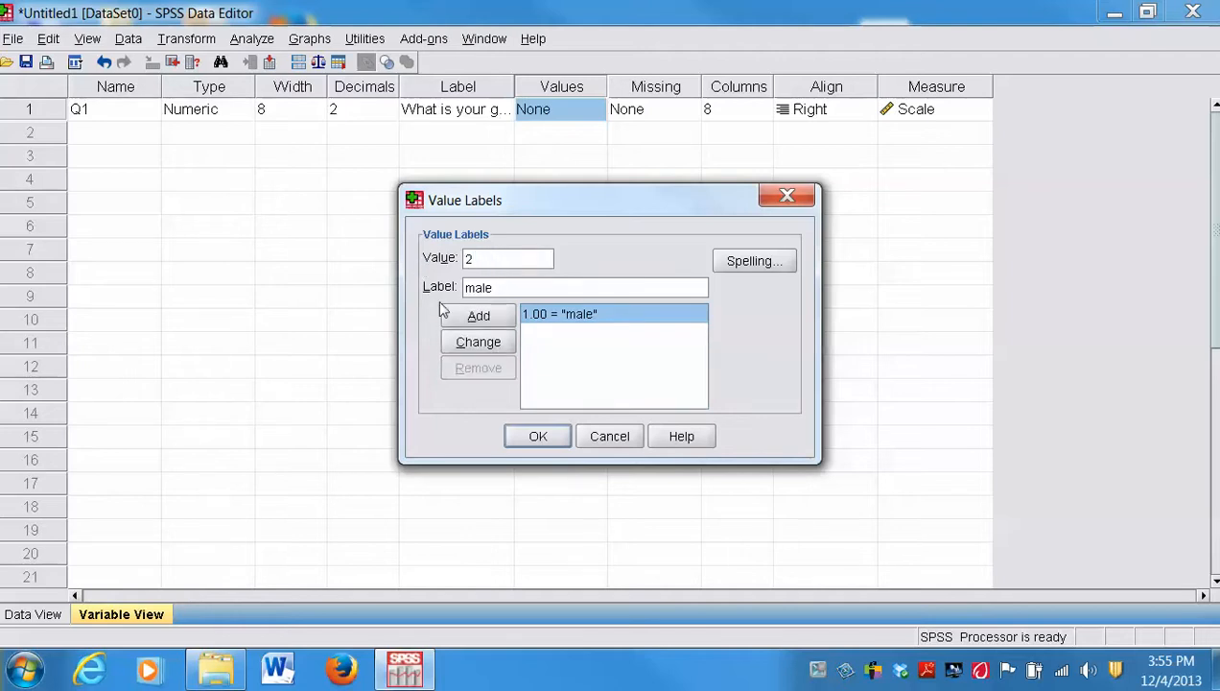
left_click_drag(503, 290, 449, 288)
type("fa")
key("BackSpace")
type("emale")
left_click(452, 320)
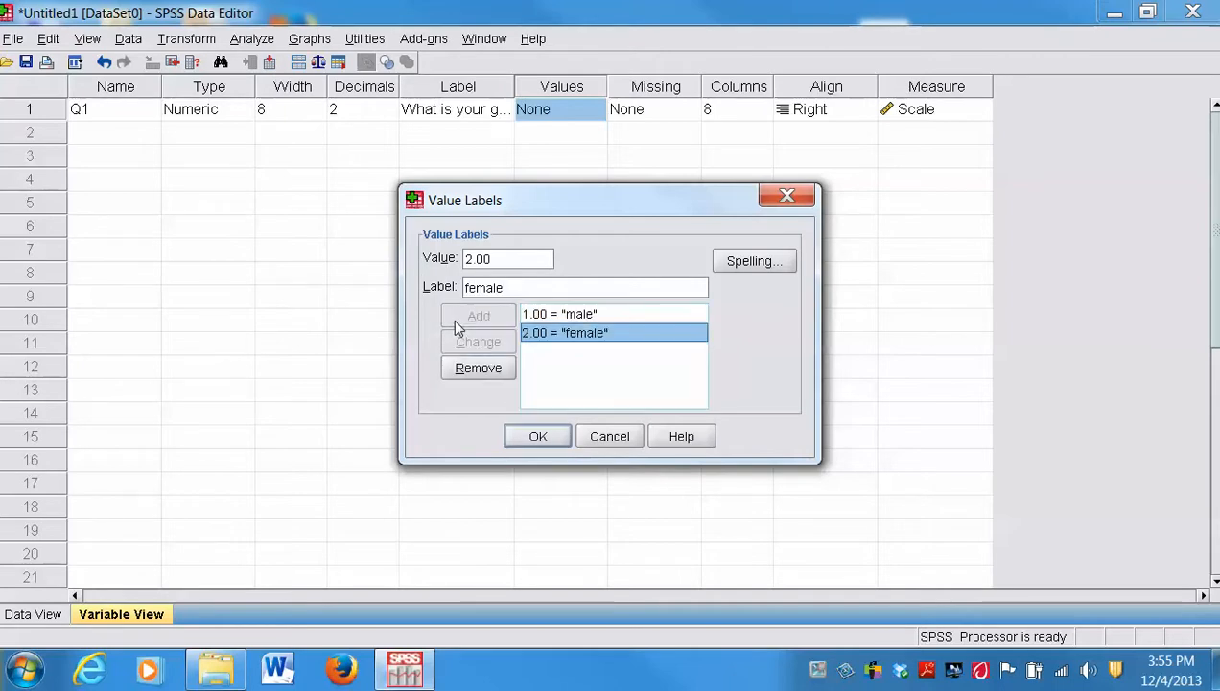
Apply the value labels to Q1, then reopen them to review the gender codes and close the dialog.
left_click(548, 319)
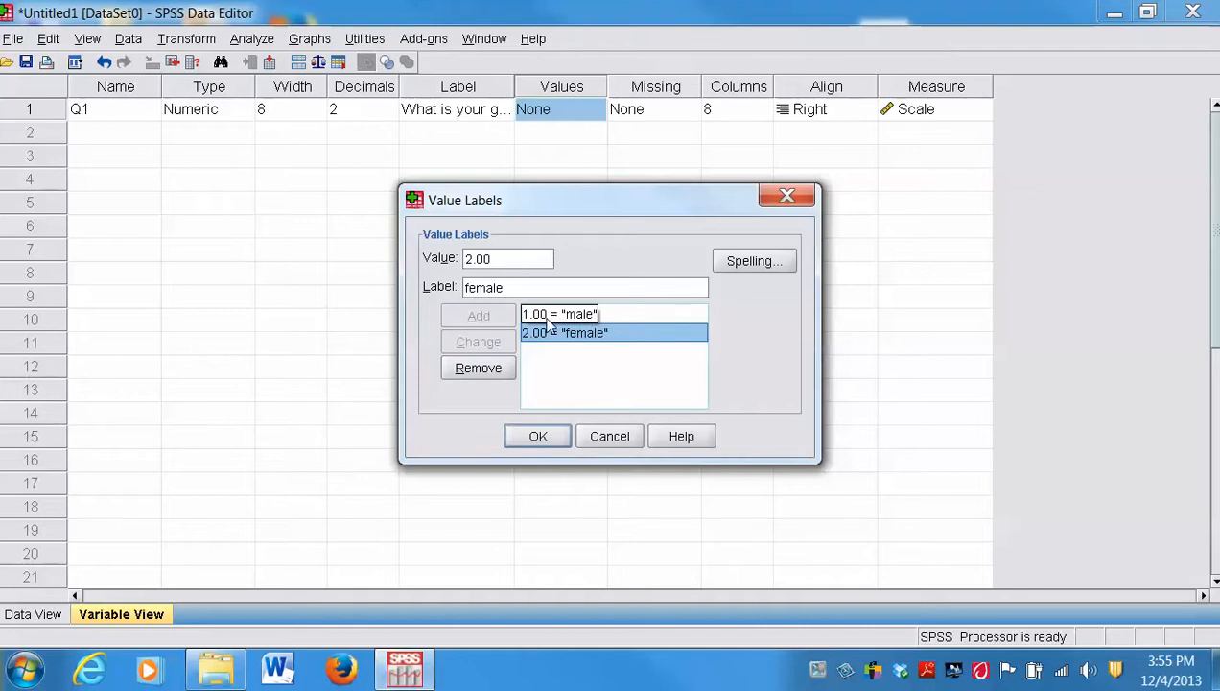
left_click(547, 336)
left_click(537, 437)
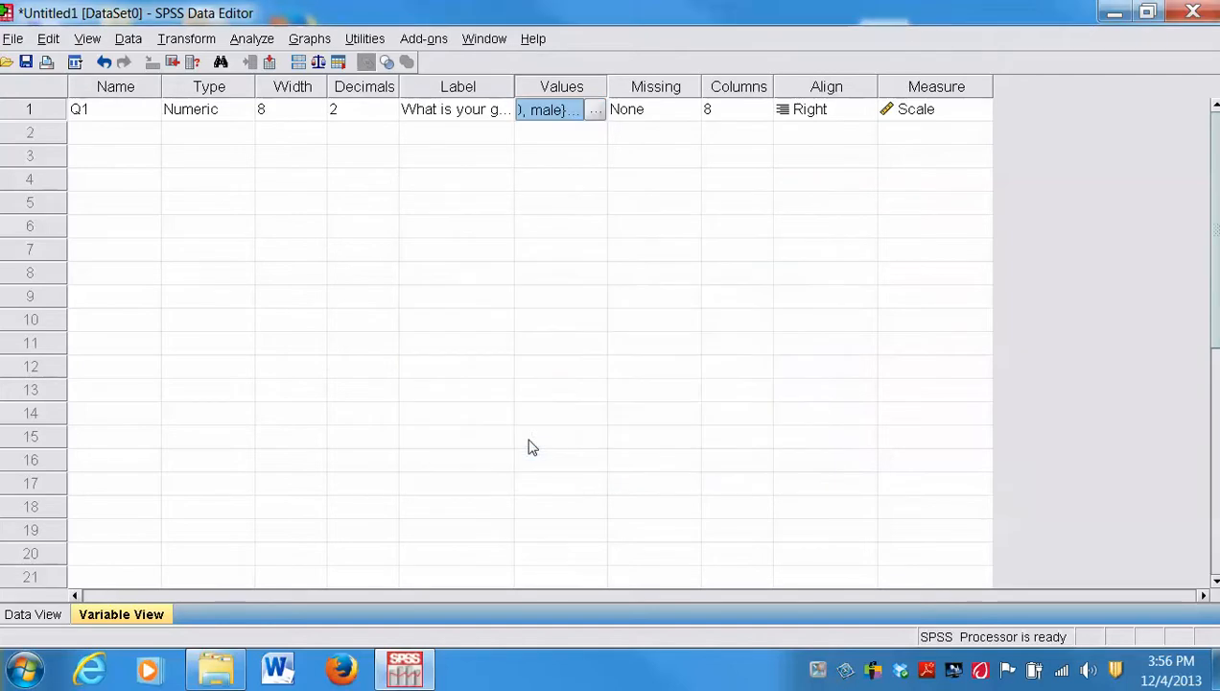
left_click(596, 111)
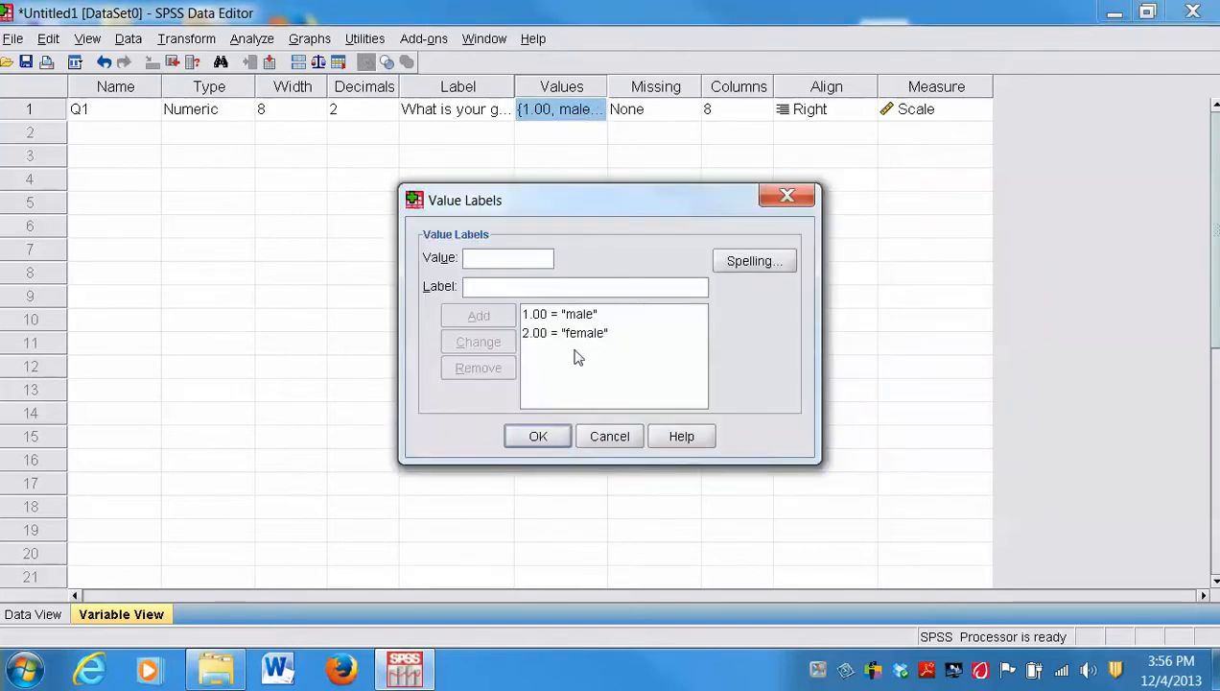
left_click(786, 194)
Add a second variable named Q2 and give it the label "What is your age group".
left_click(112, 137)
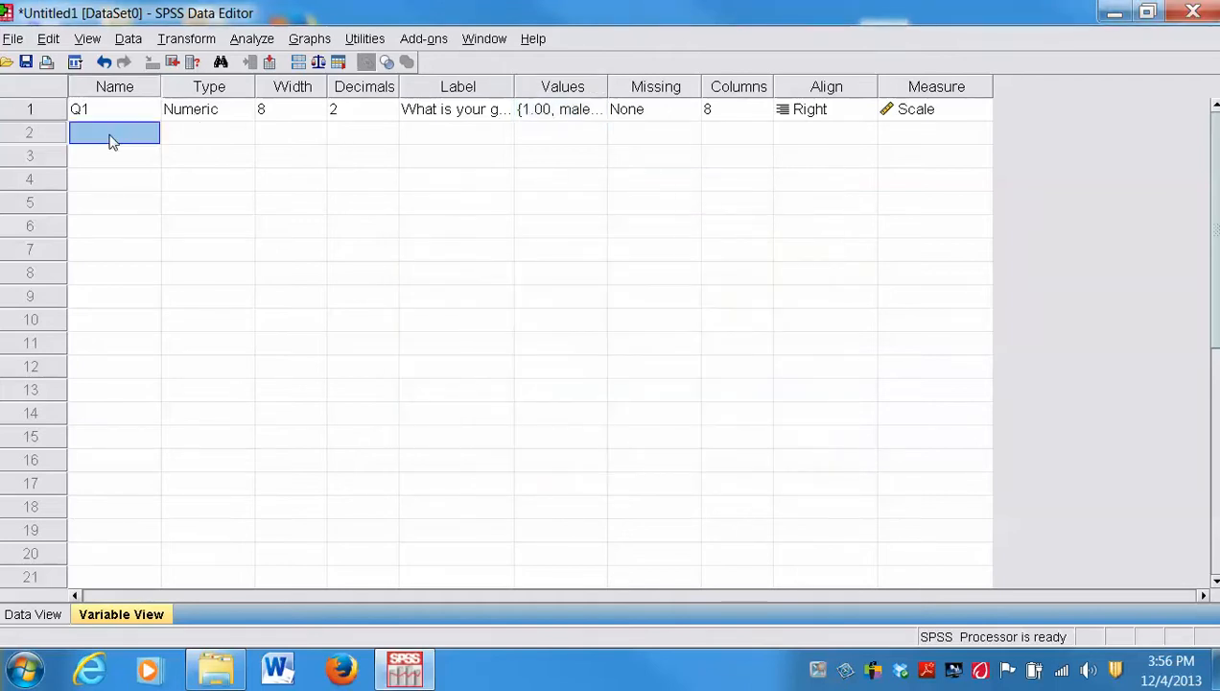
type("Q2")
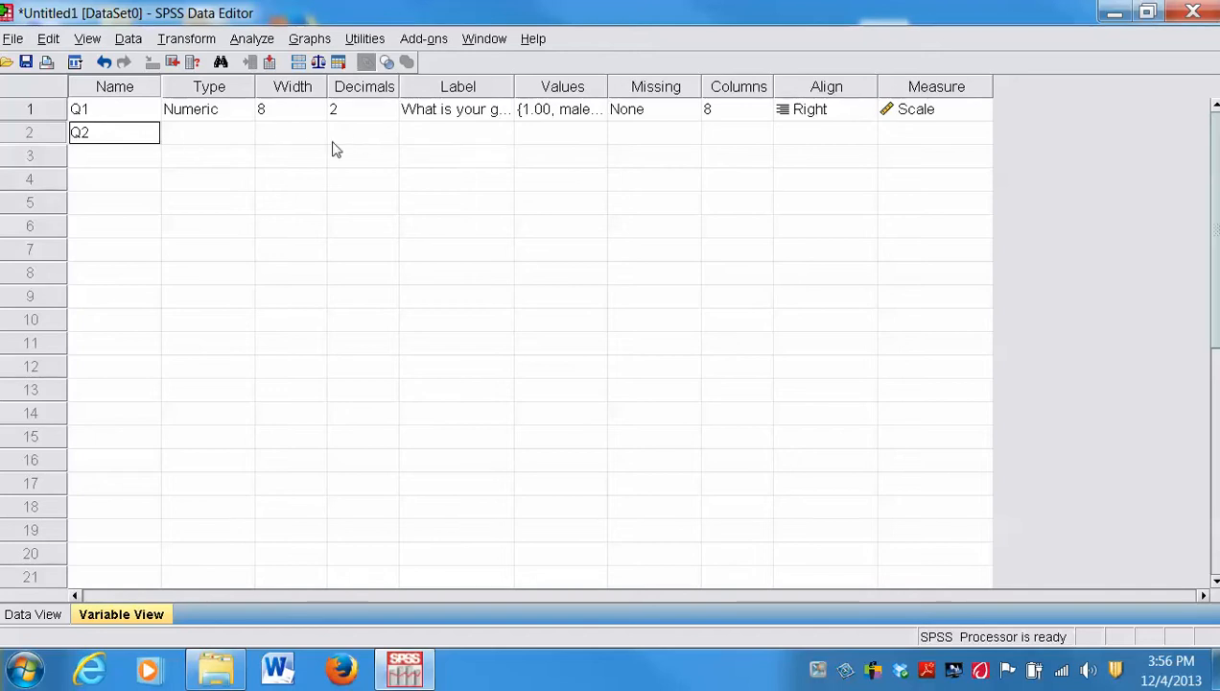
left_click(100, 165)
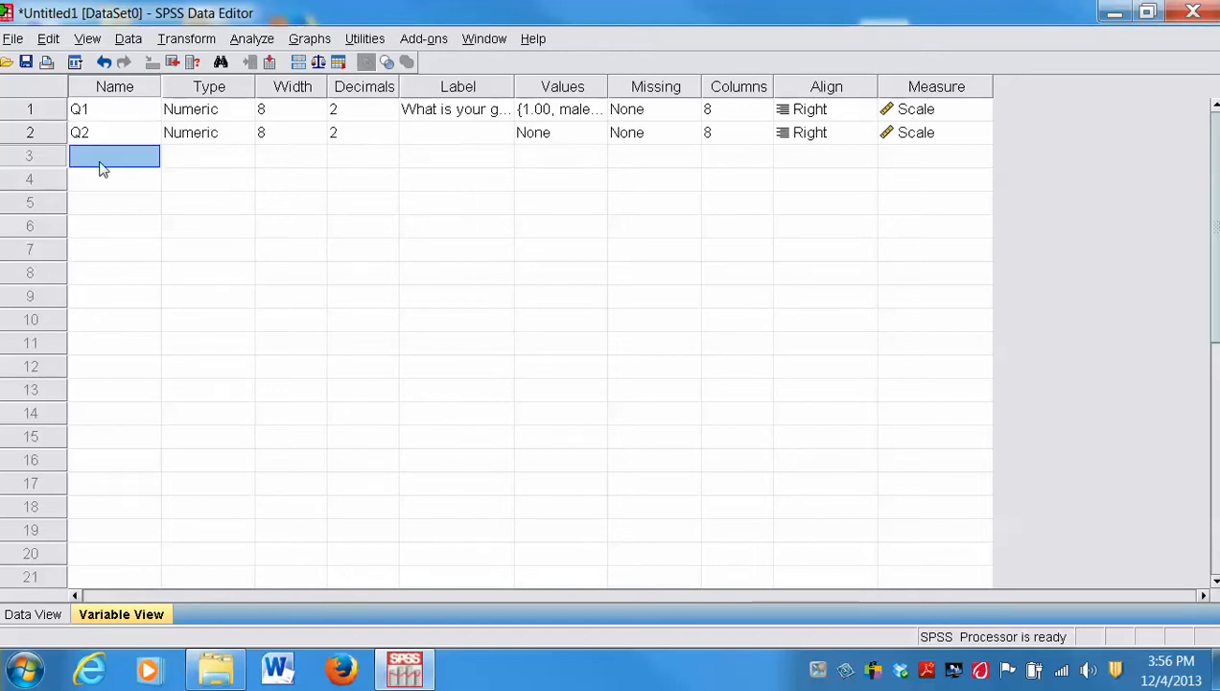
left_click(420, 141)
type("W")
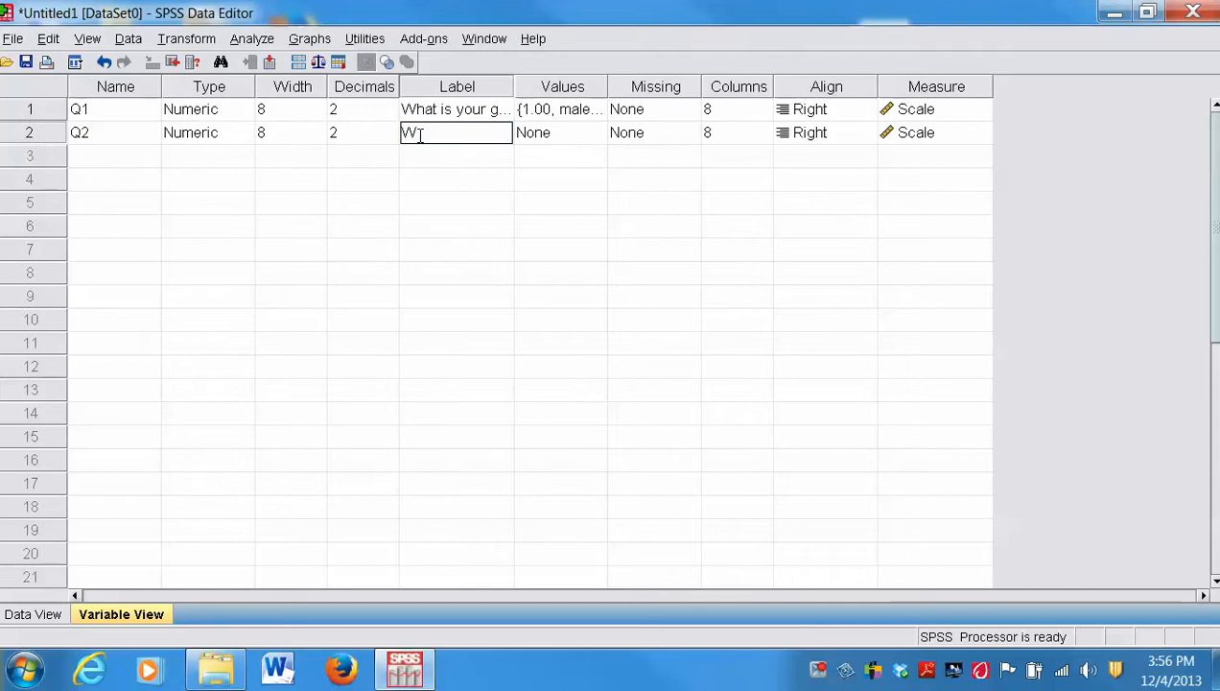
type("hat is your age group")
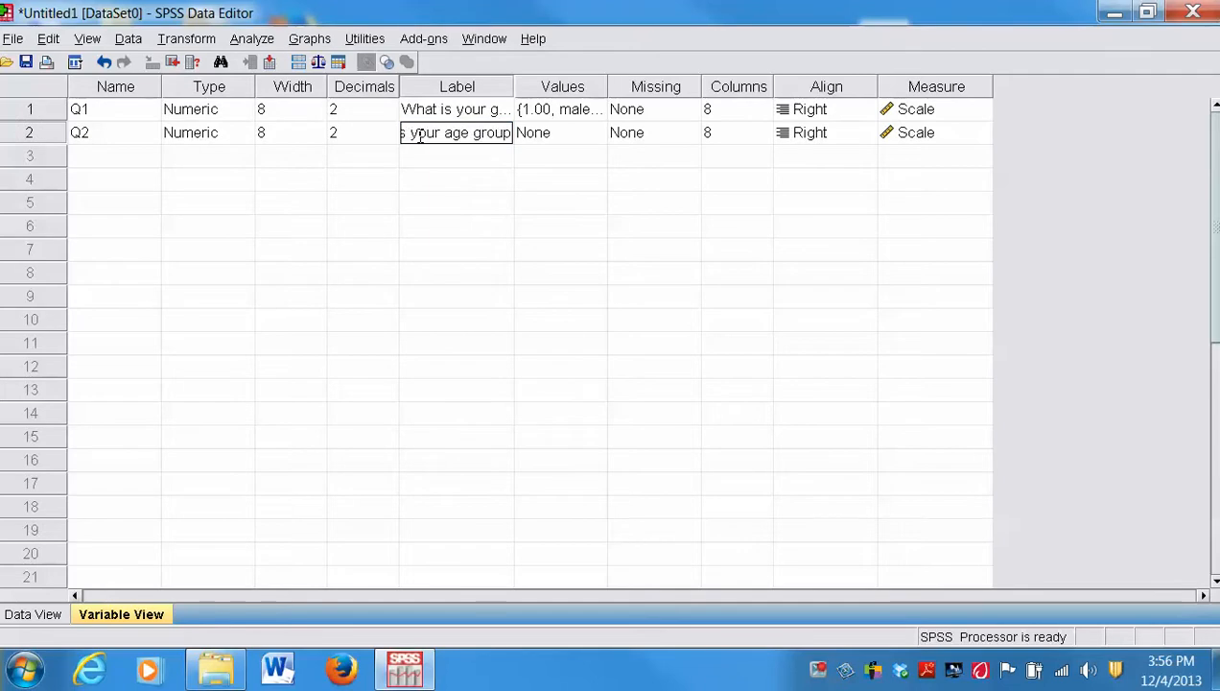
Open the value labels of Q2 and add value 1 with the label "18-22".
left_click(596, 134)
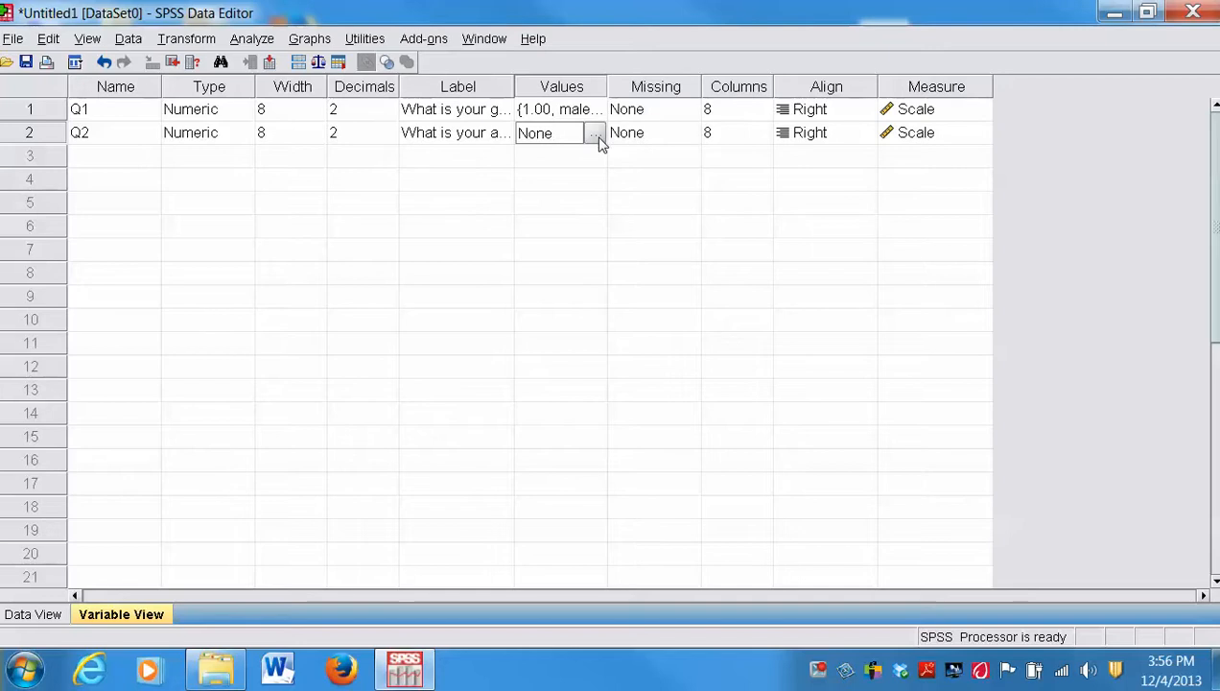
left_click(595, 135)
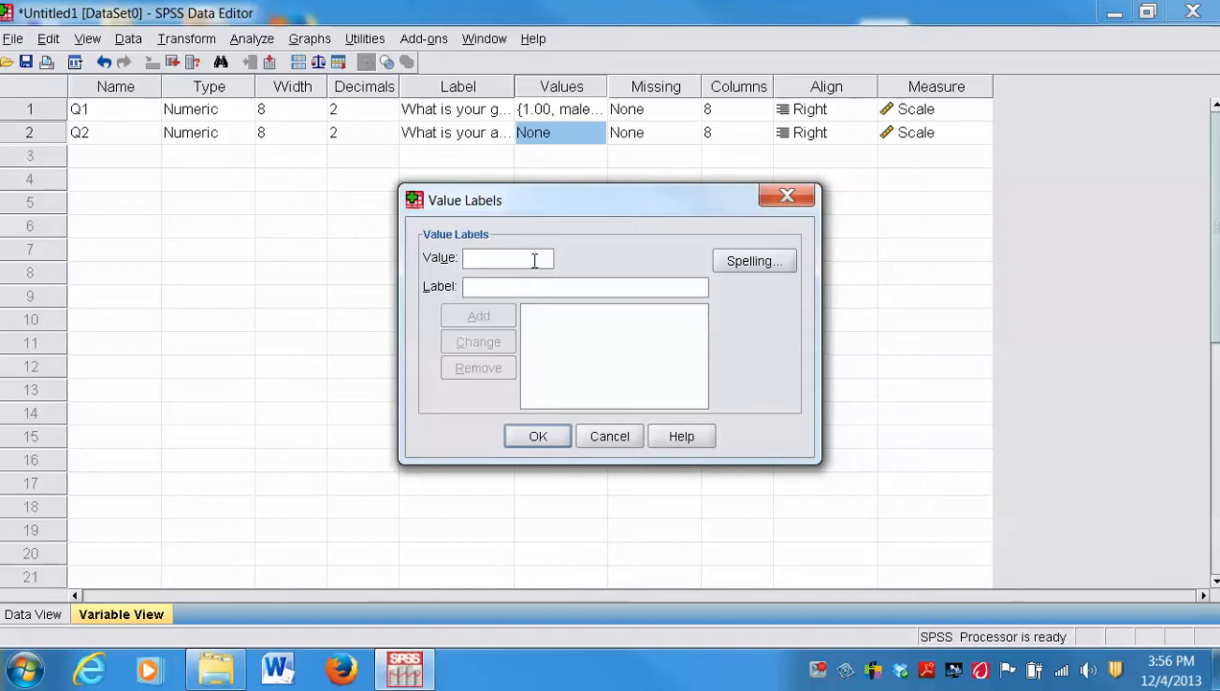
type("1")
left_click(507, 286)
type("18-1")
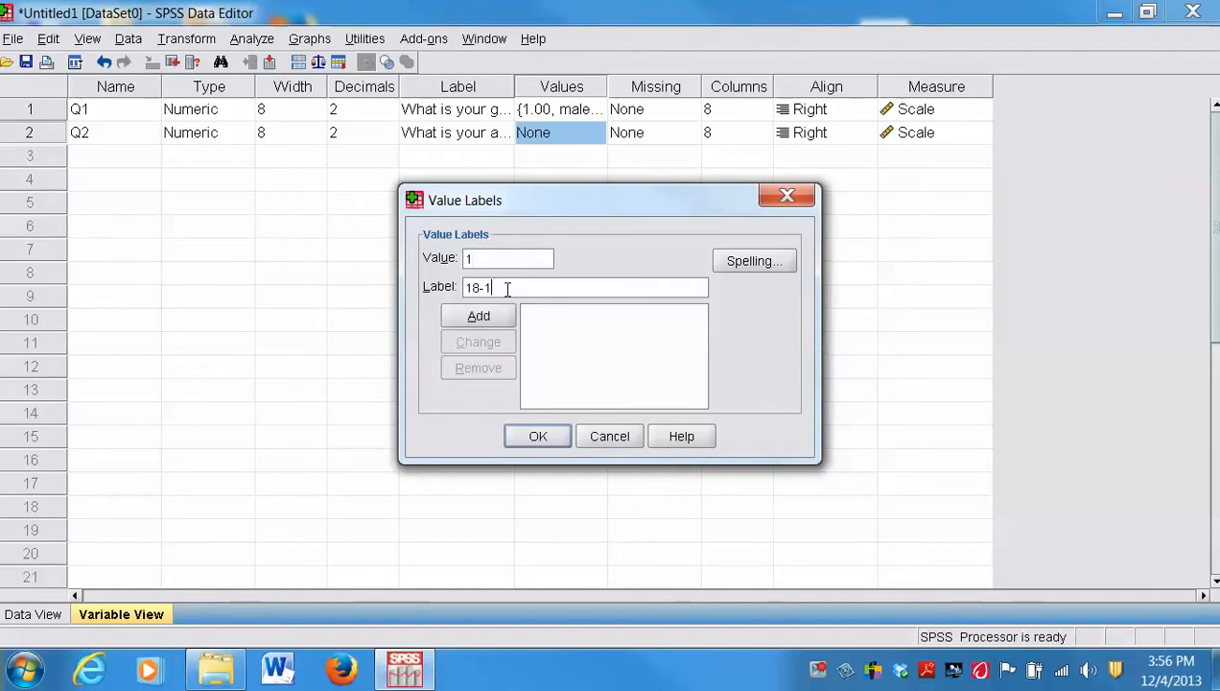
key("BackSpace")
type("22")
left_click(488, 321)
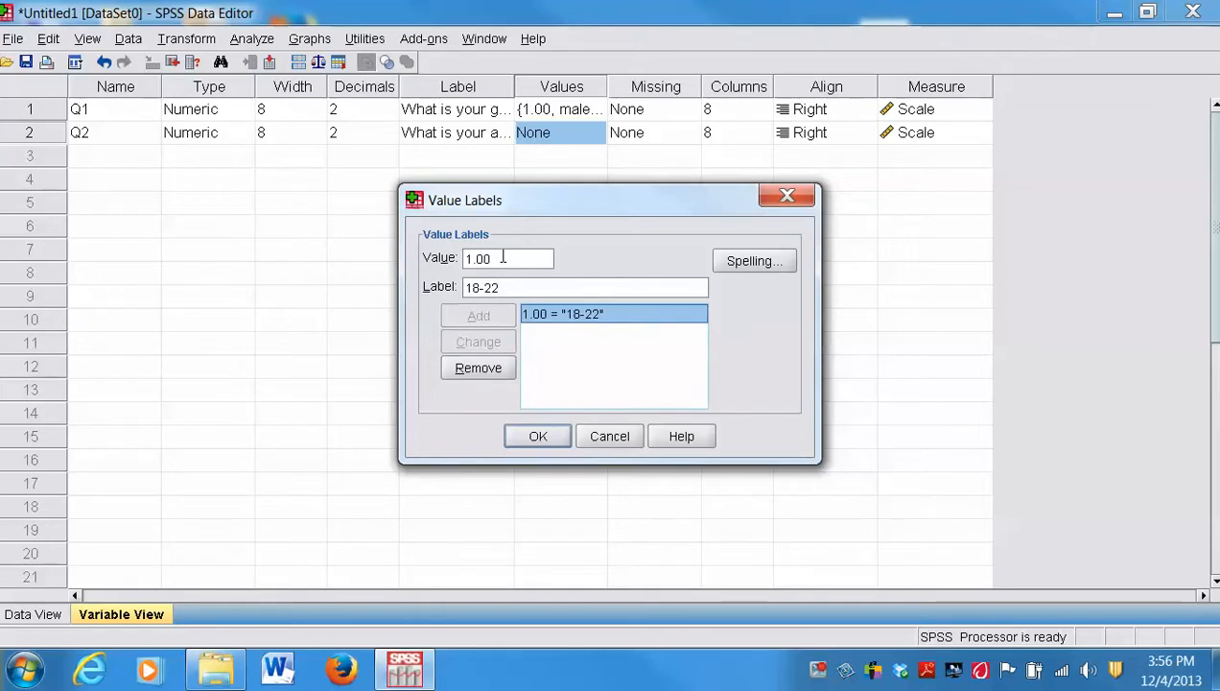
Add value 2 with the label "23-25" to the Q2 value labels.
left_click_drag(498, 259, 447, 264)
type("2")
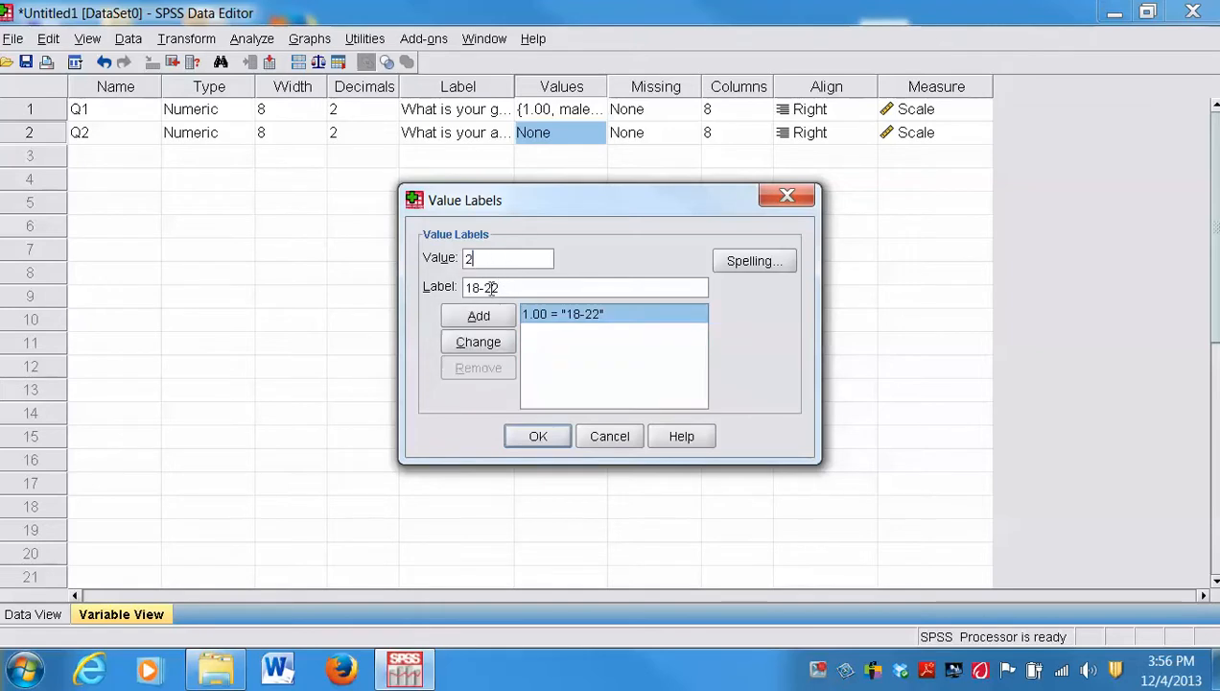
left_click(512, 282)
left_click_drag(512, 286, 433, 291)
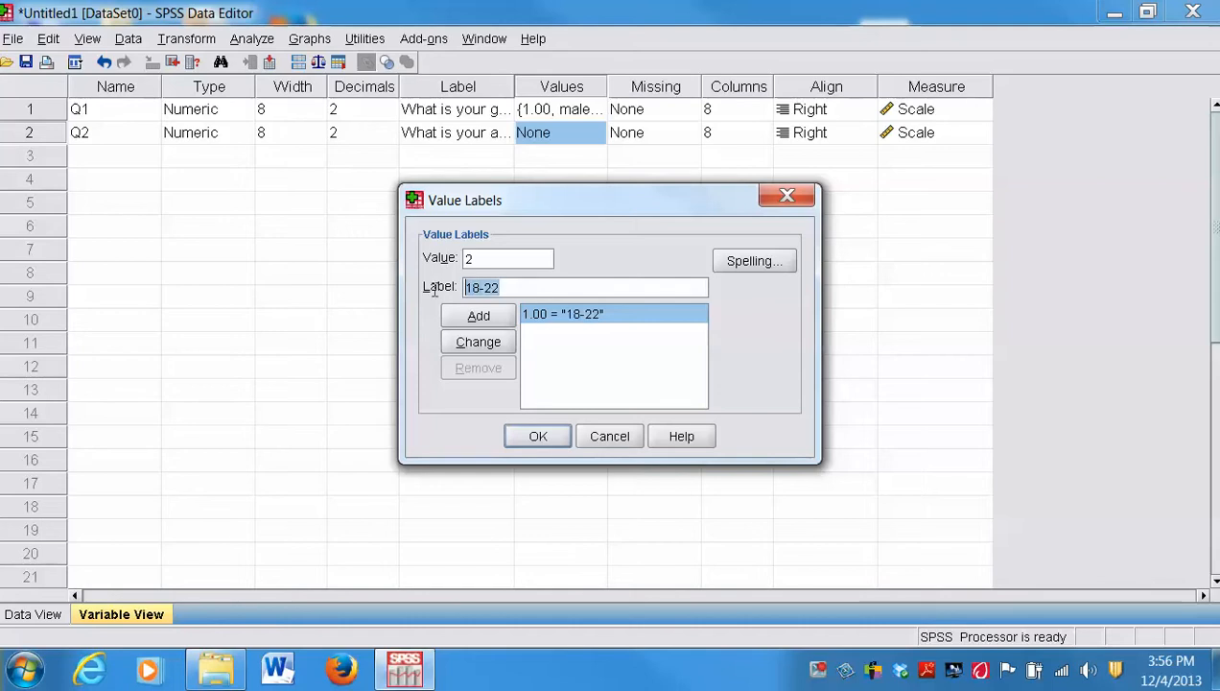
type("23")
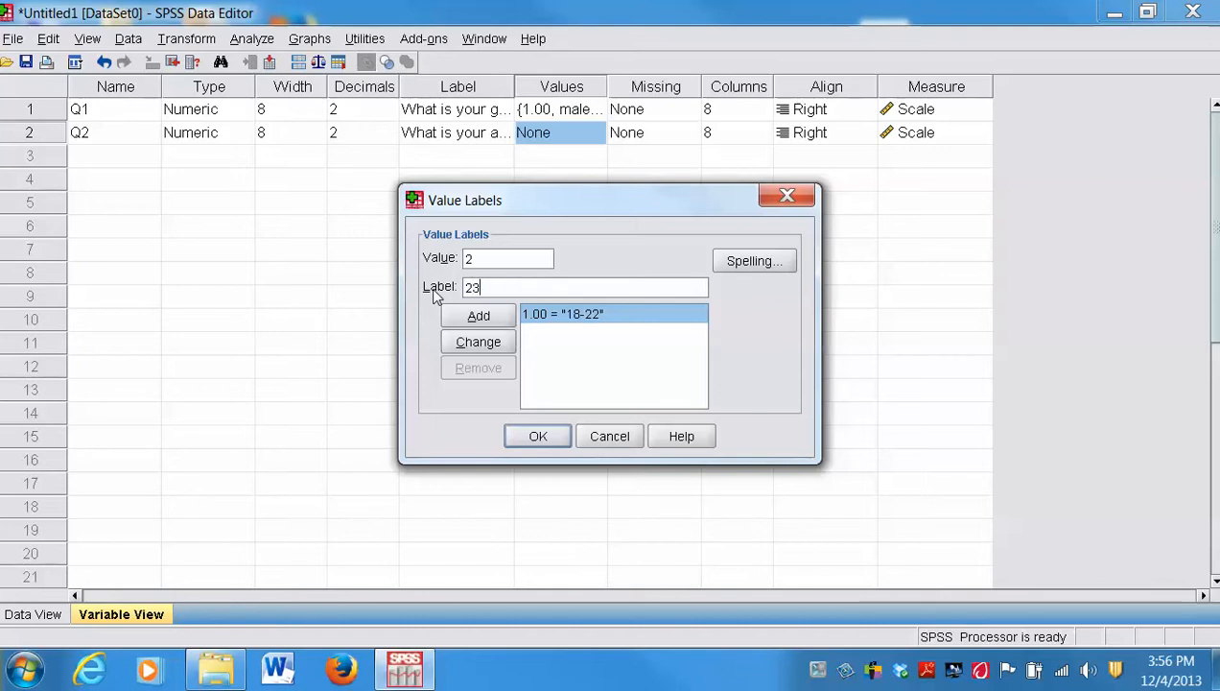
type("-25")
left_click(448, 319)
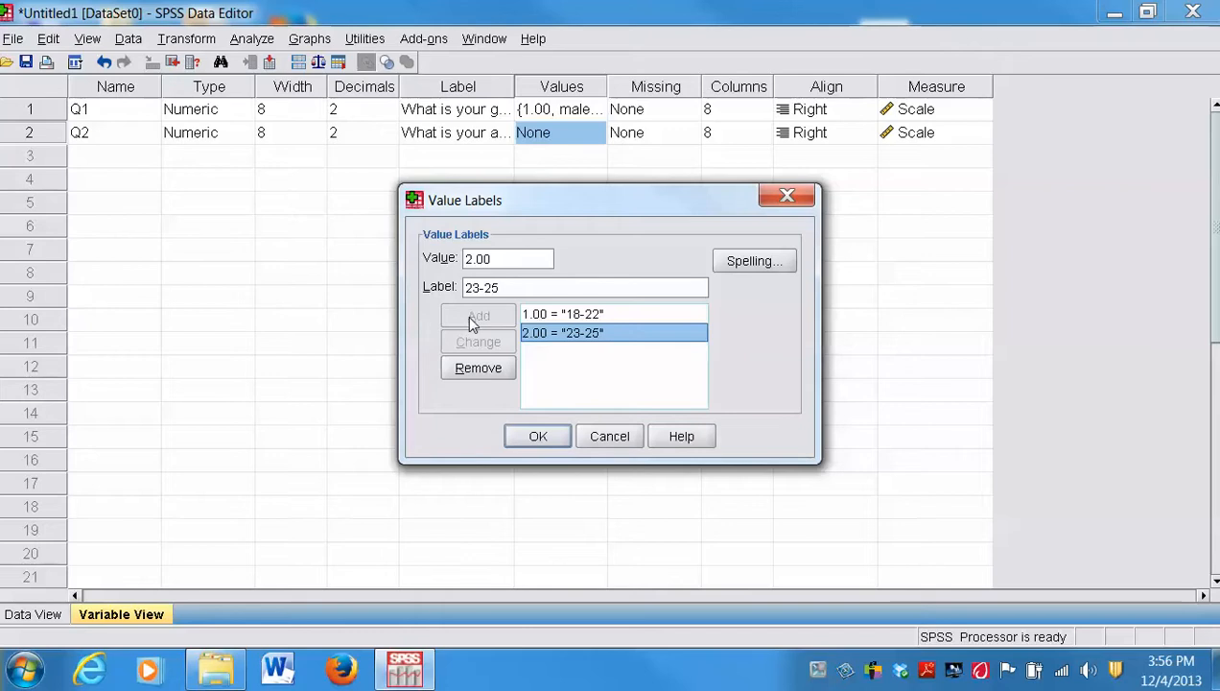
Add value 3 with the label "26-30" to the Q2 value labels.
left_click(503, 259)
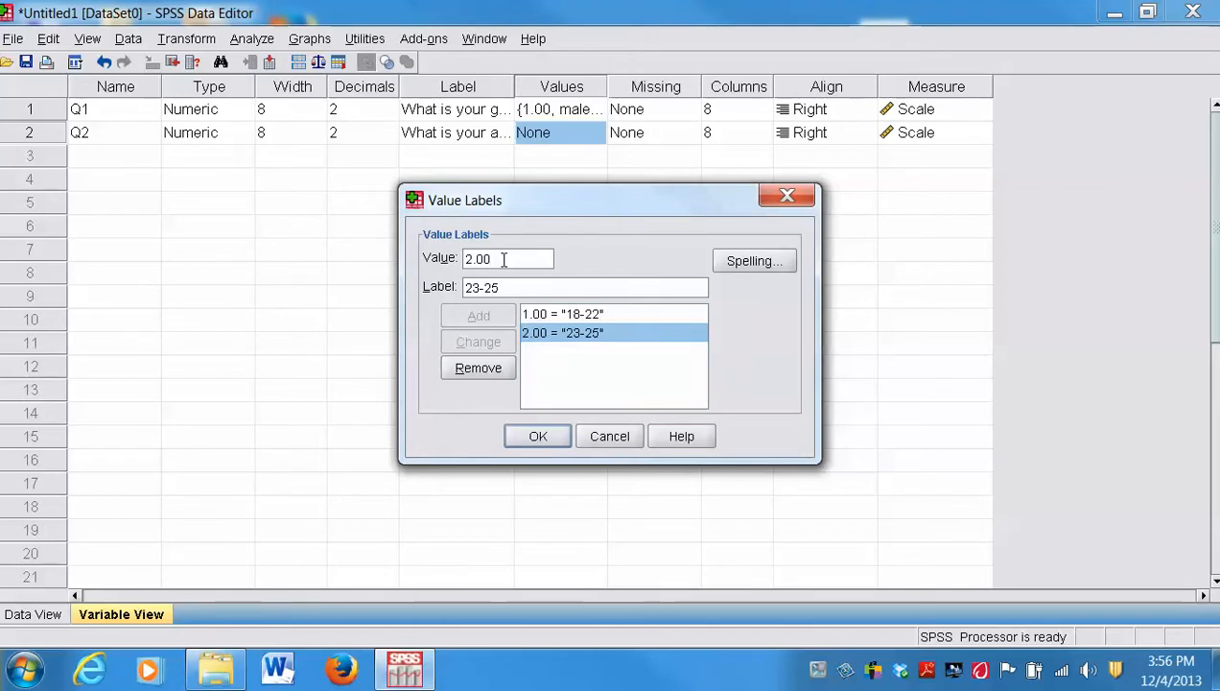
left_click_drag(503, 259, 441, 263)
type("3")
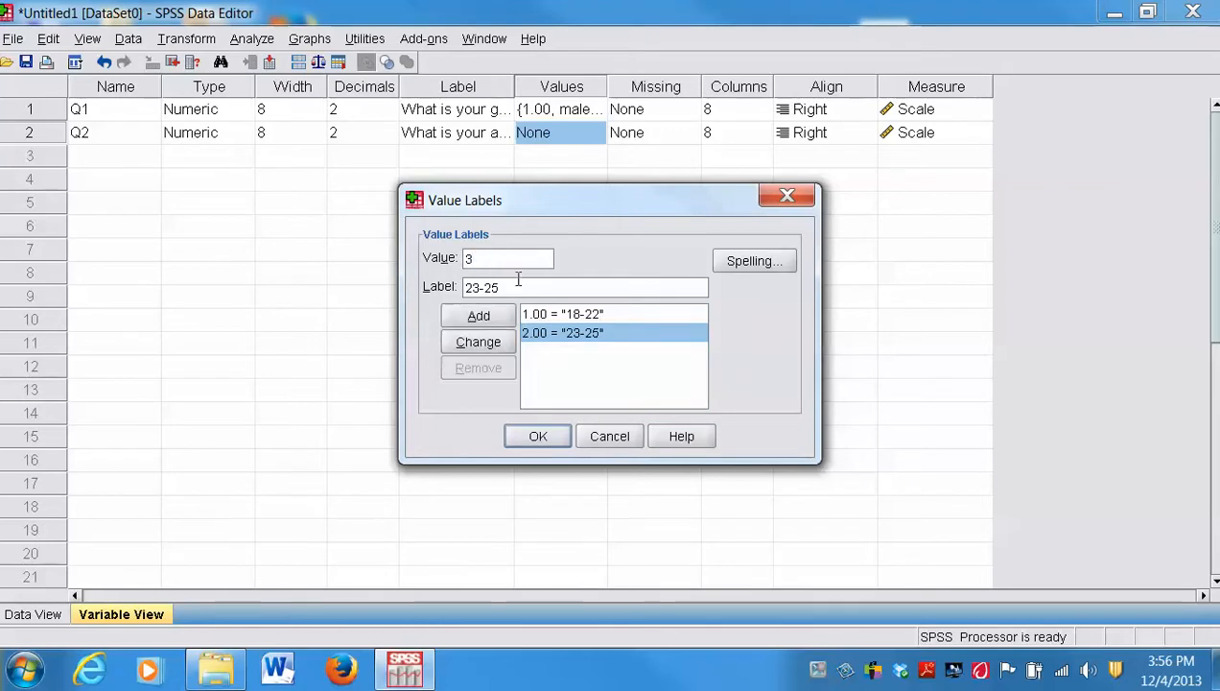
left_click_drag(516, 288, 472, 288)
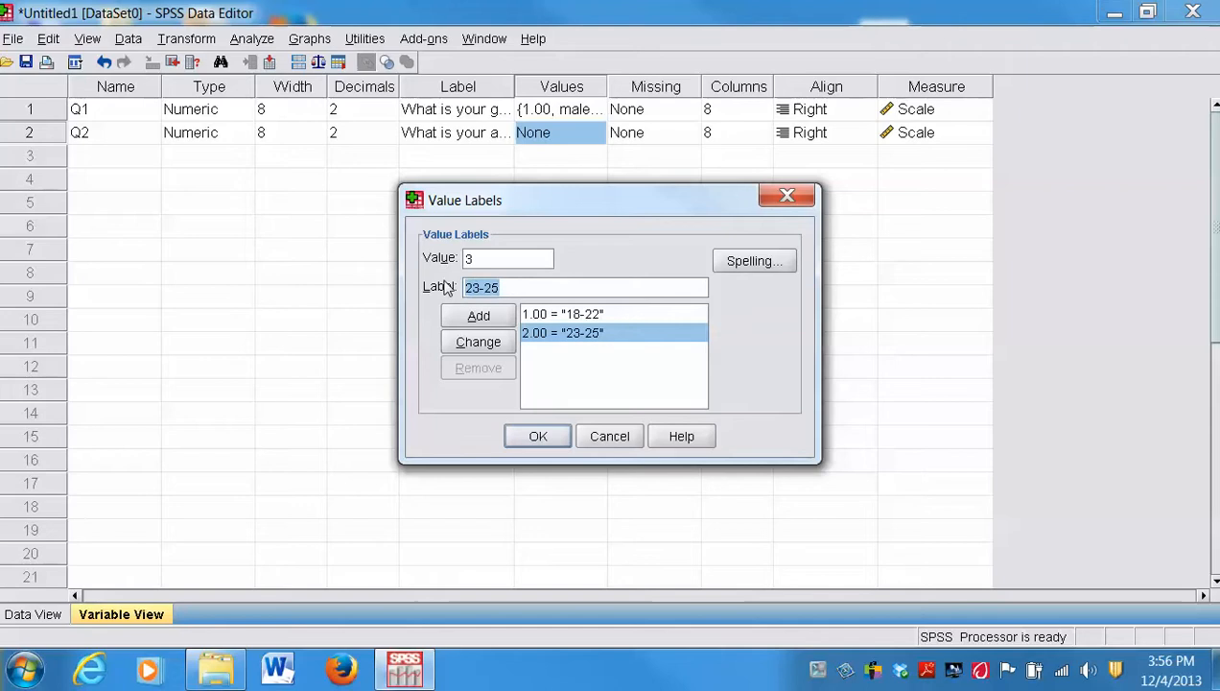
type("5")
key("BackSpace")
type("26-30")
left_click(461, 326)
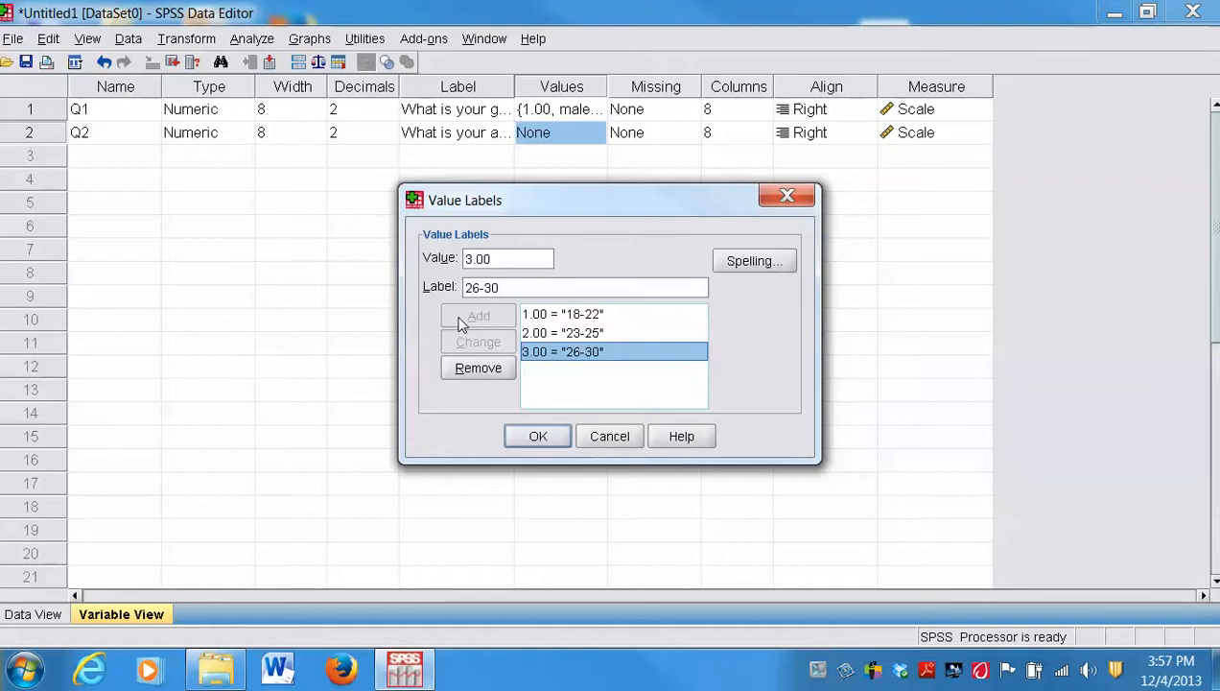
Add value 4 with the label "over 30" and apply the value labels to Q2.
left_click_drag(489, 262, 442, 261)
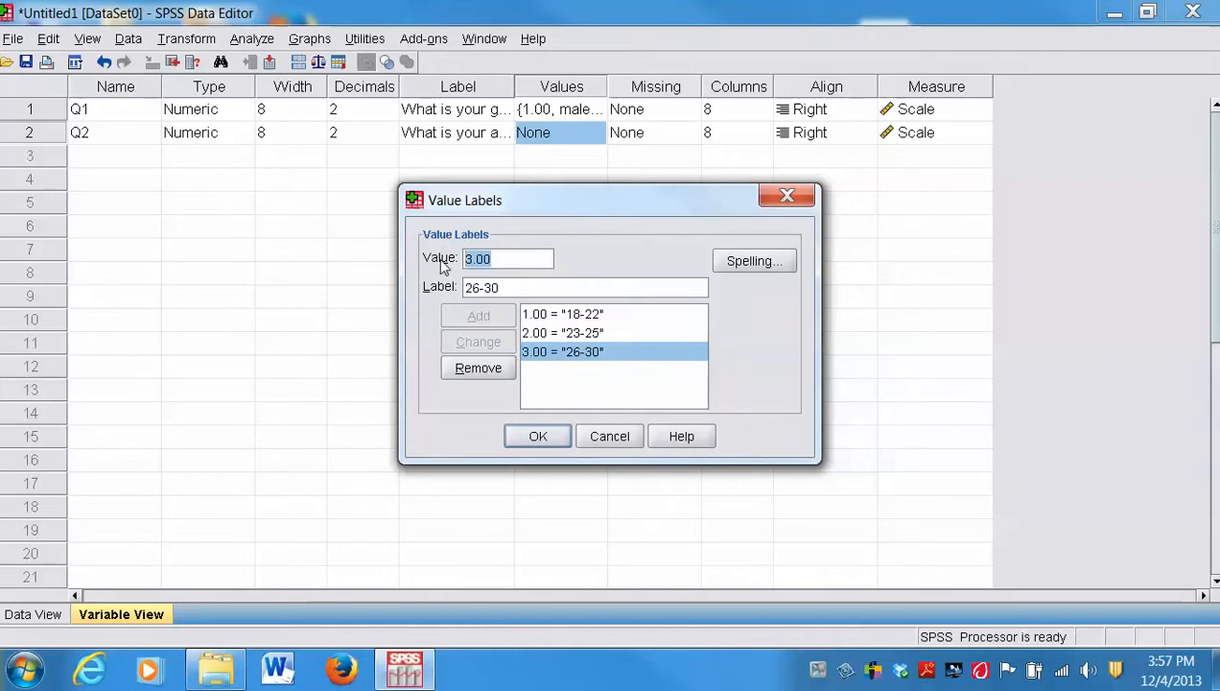
type("4")
left_click_drag(514, 288, 411, 288)
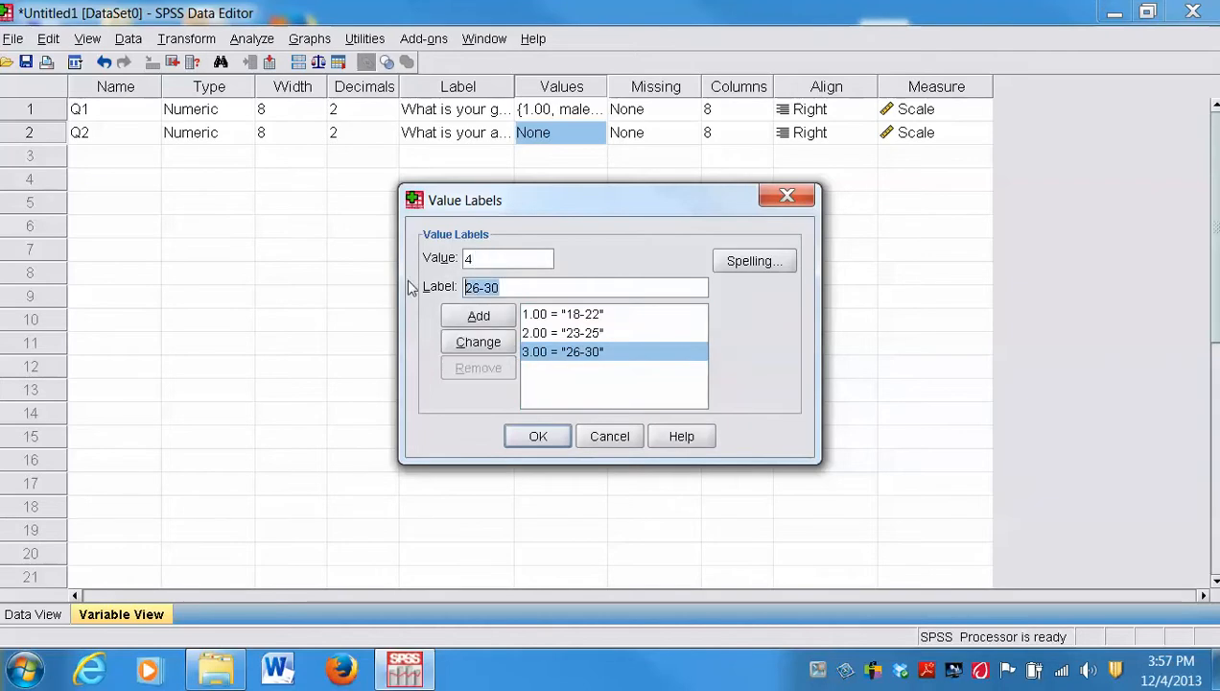
type("over 30")
left_click(465, 324)
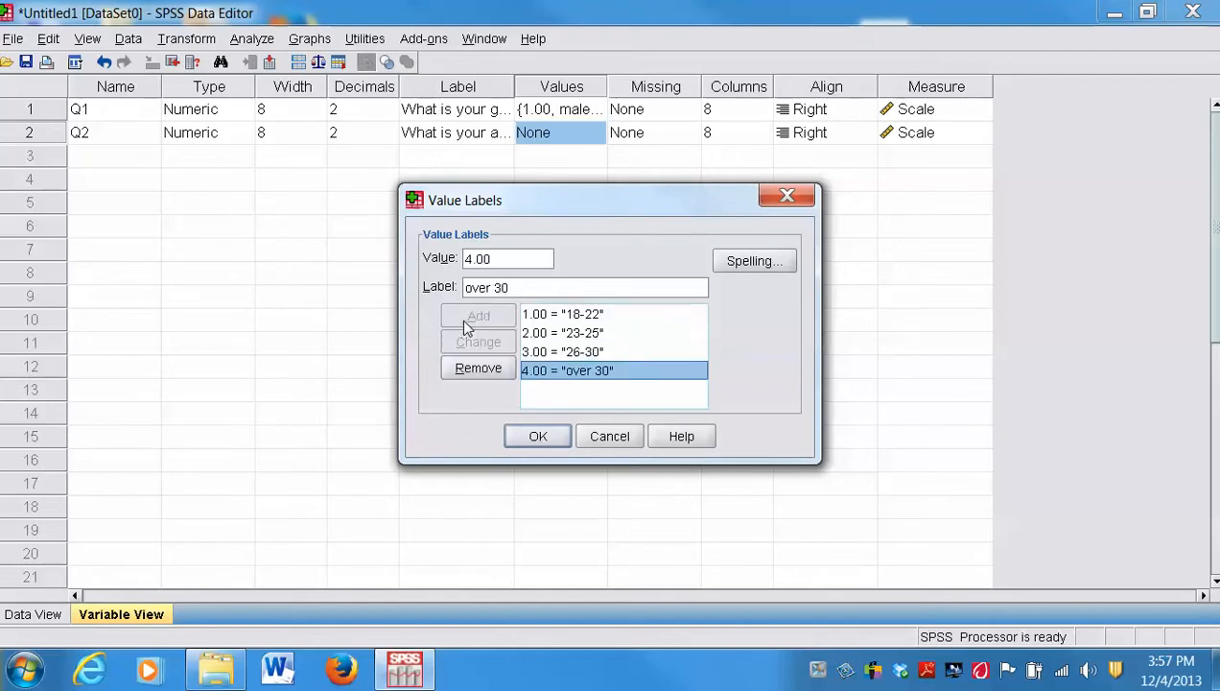
left_click(532, 437)
Add a third variable named Q3 in the row below Q2.
left_click(78, 161)
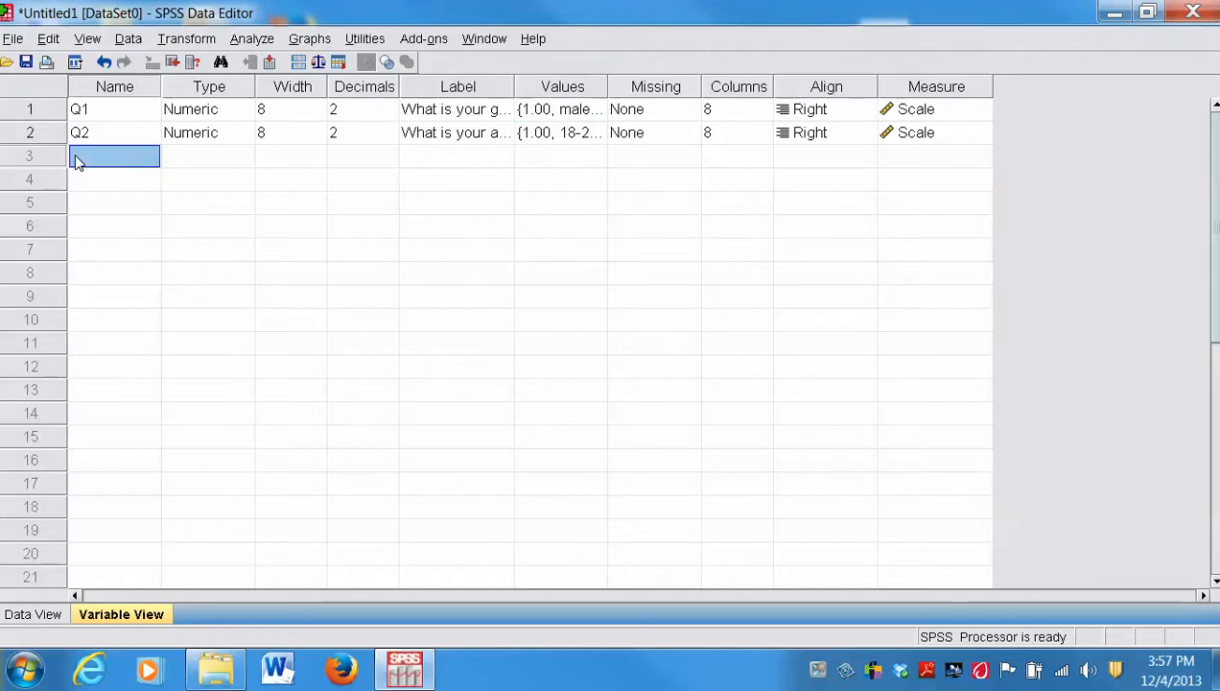
type("Q3")
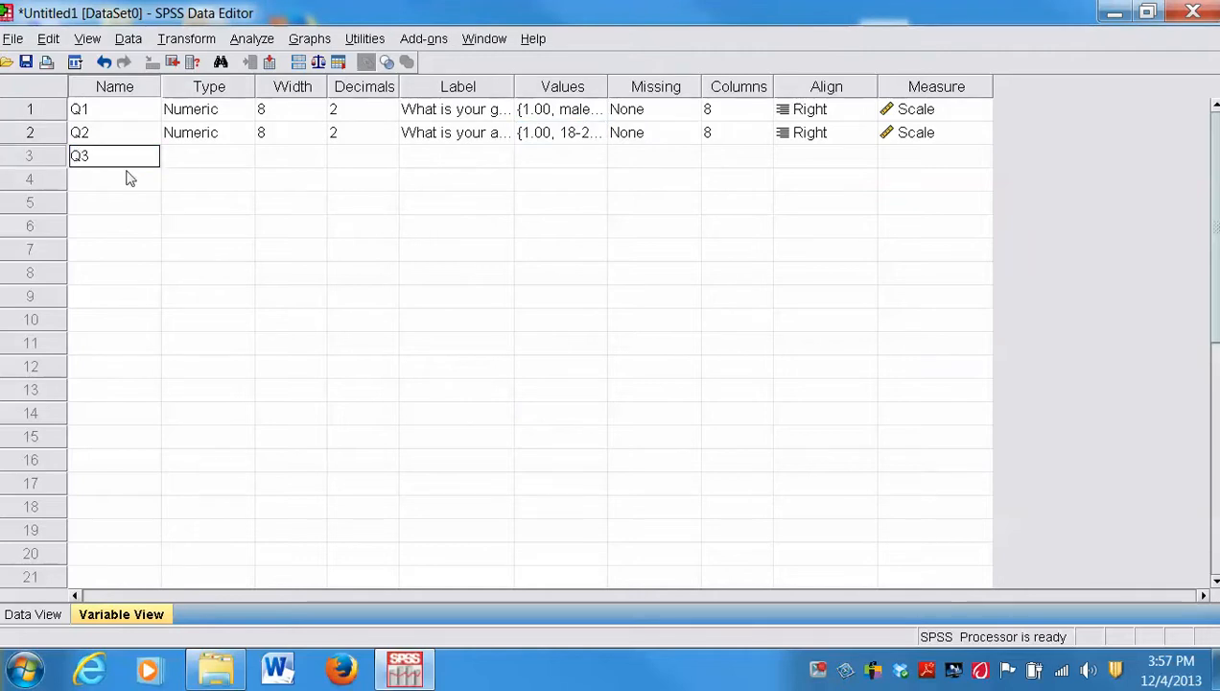
left_click(101, 180)
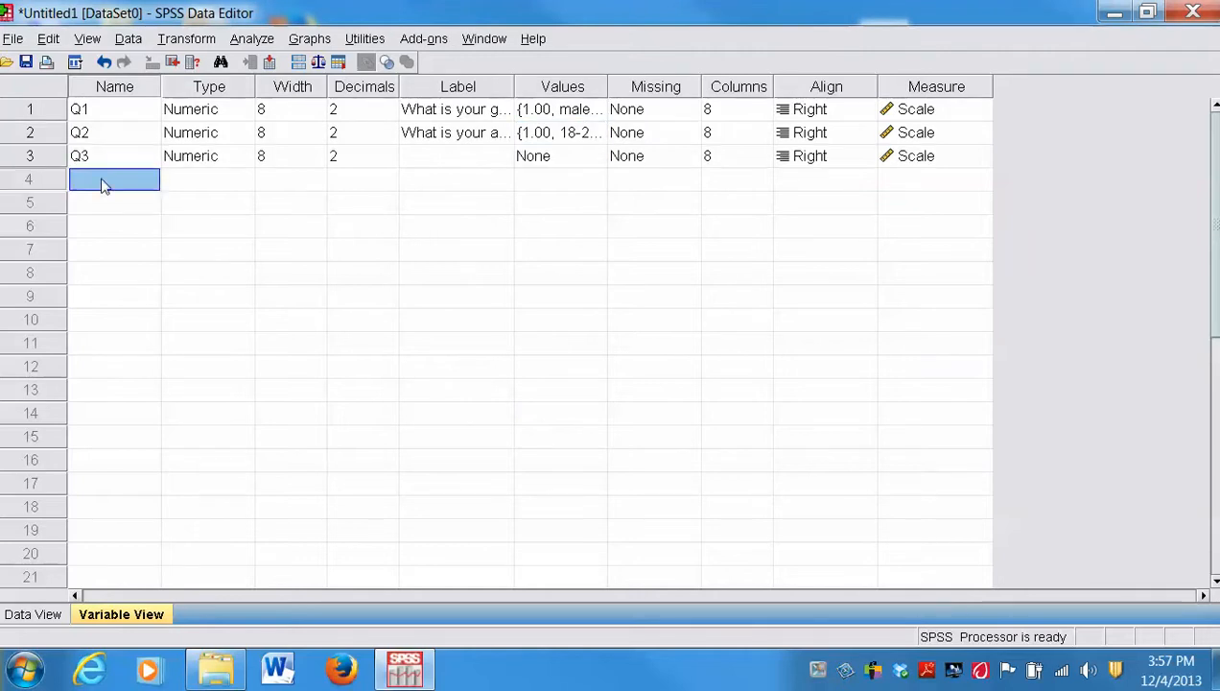
Enter "What is your race" as the label of Q3 and widen the Label column to fit the full question texts.
left_click(464, 161)
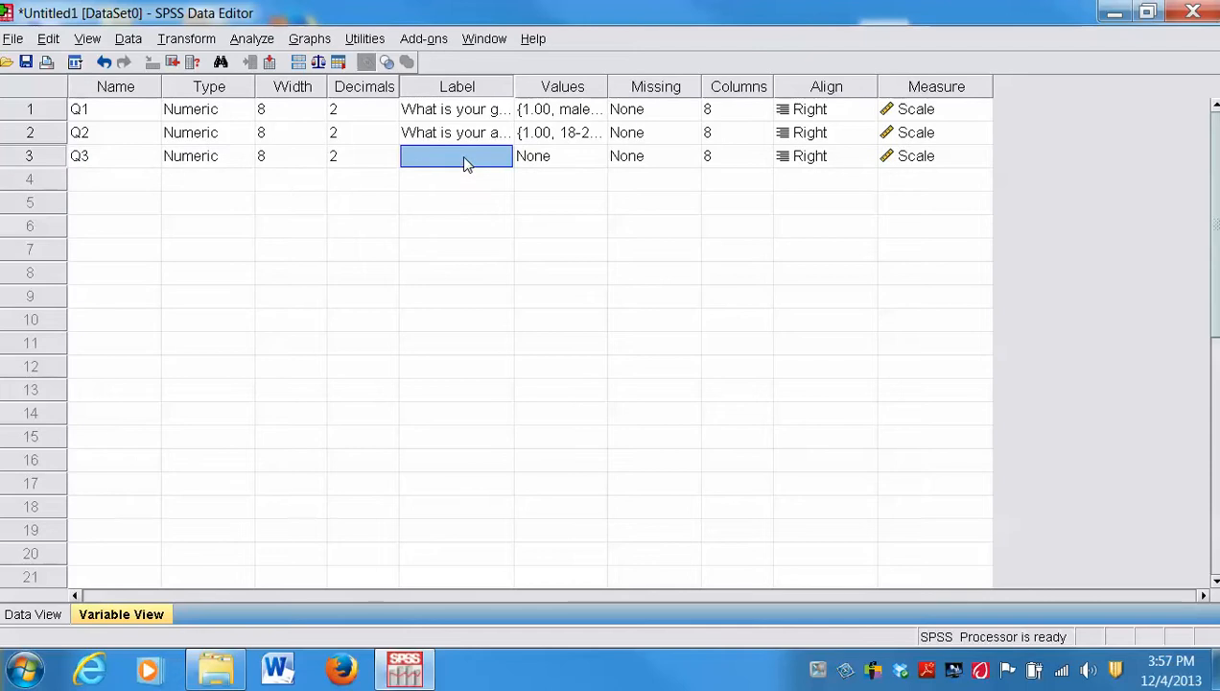
type("What")
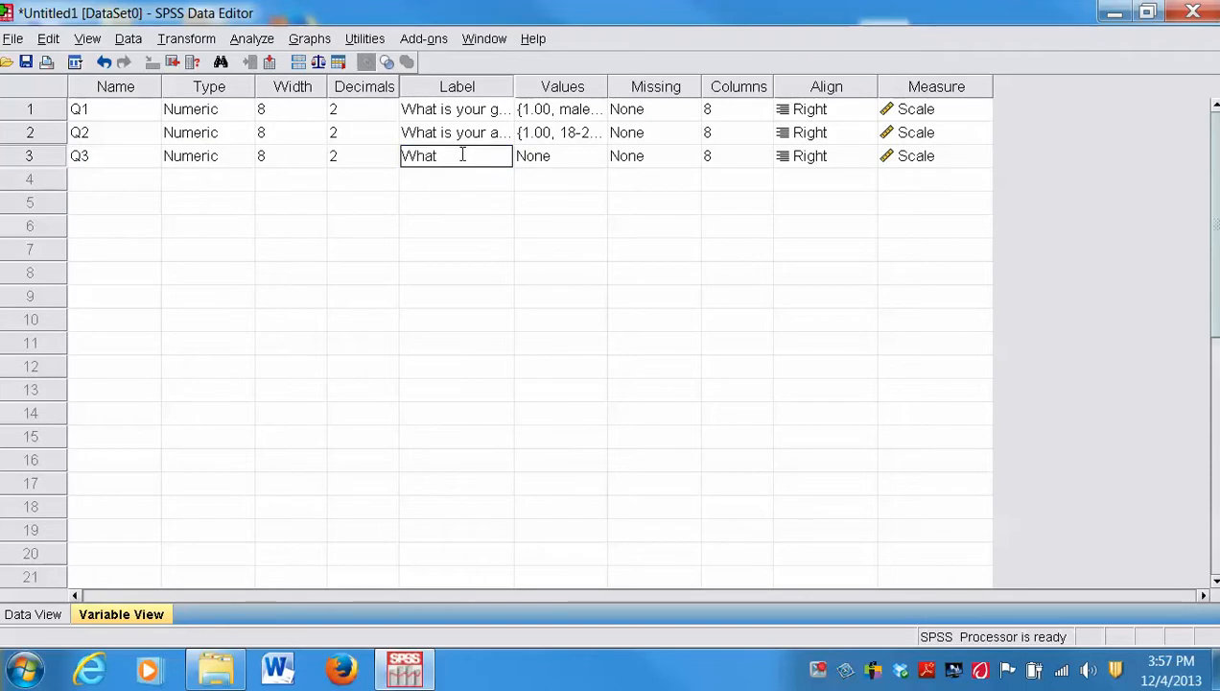
type(" is your race")
left_click(465, 201)
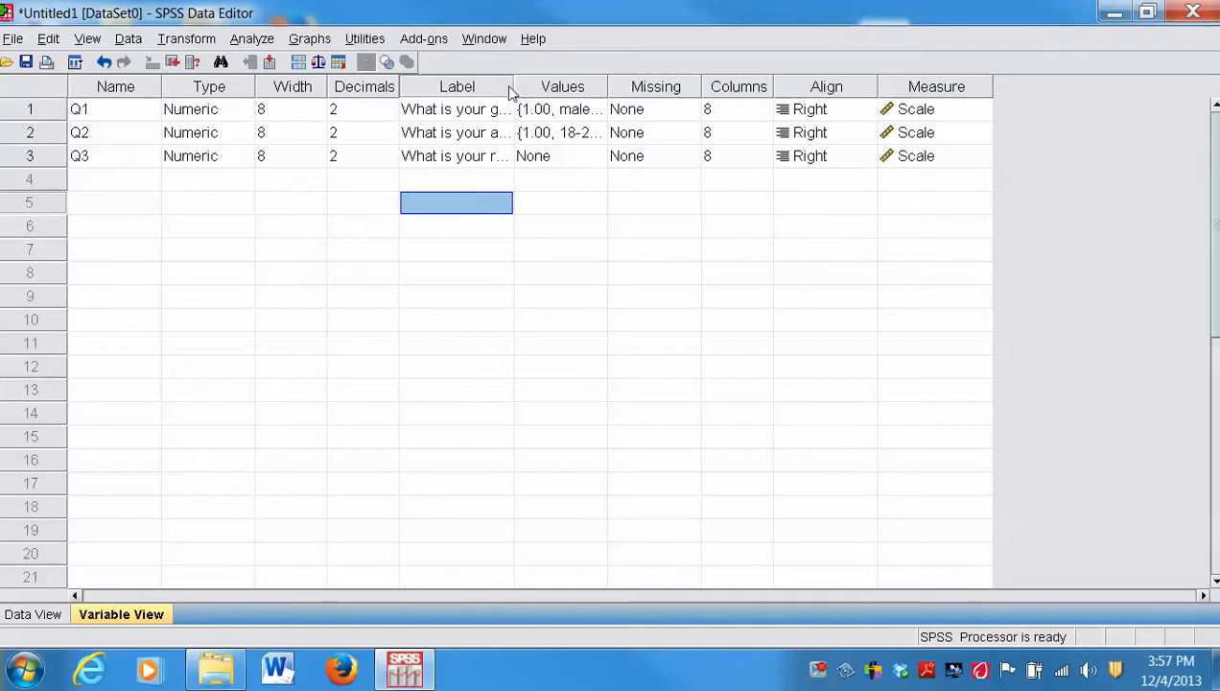
left_click_drag(515, 84, 581, 86)
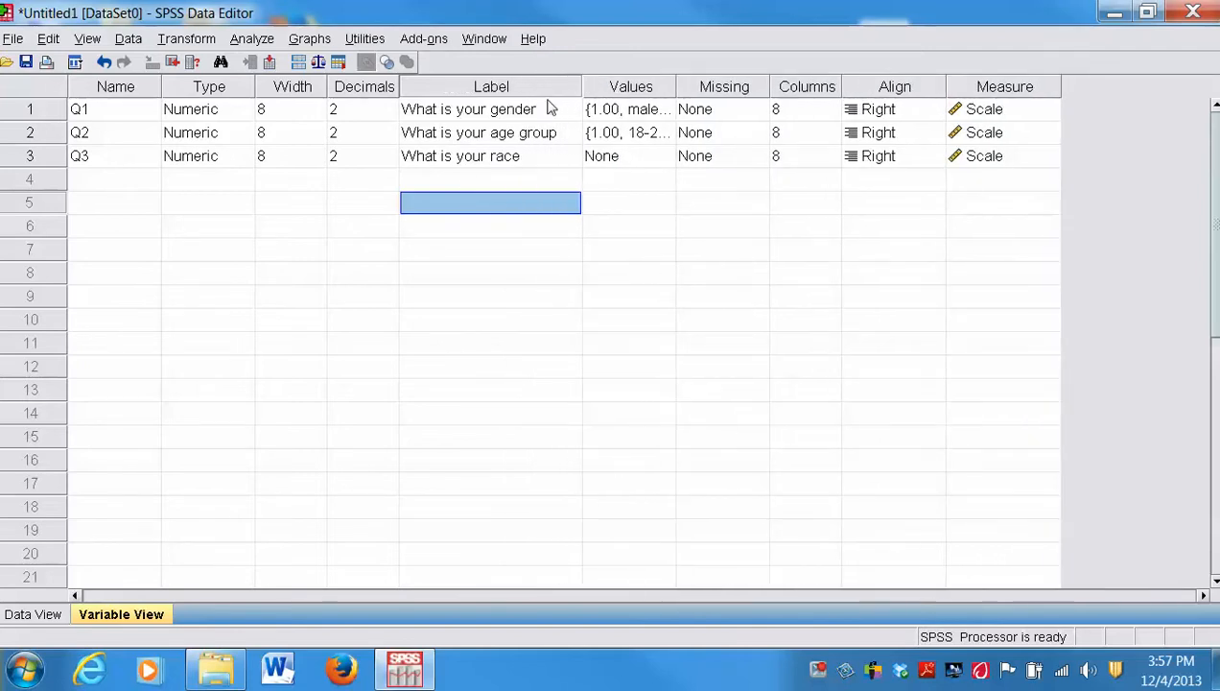
left_click(551, 158)
Open the value labels of Q3 and add value 1 with the label "African American".
left_click(666, 161)
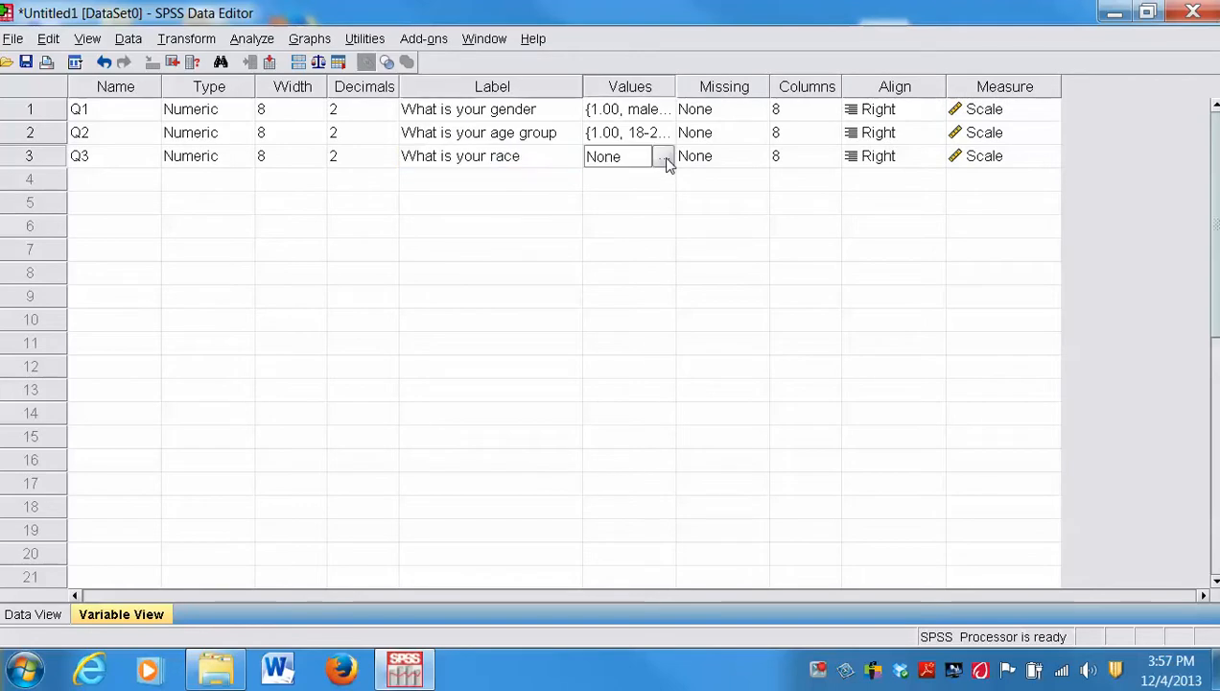
left_click(668, 159)
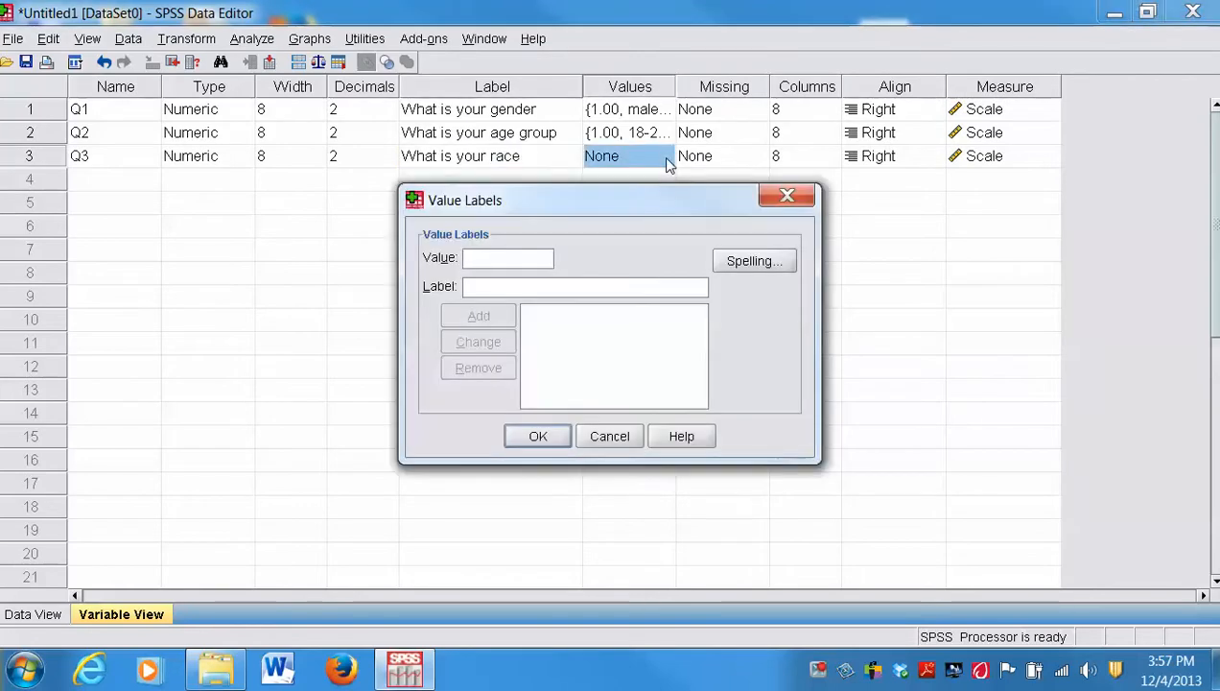
type("1")
type("Afri")
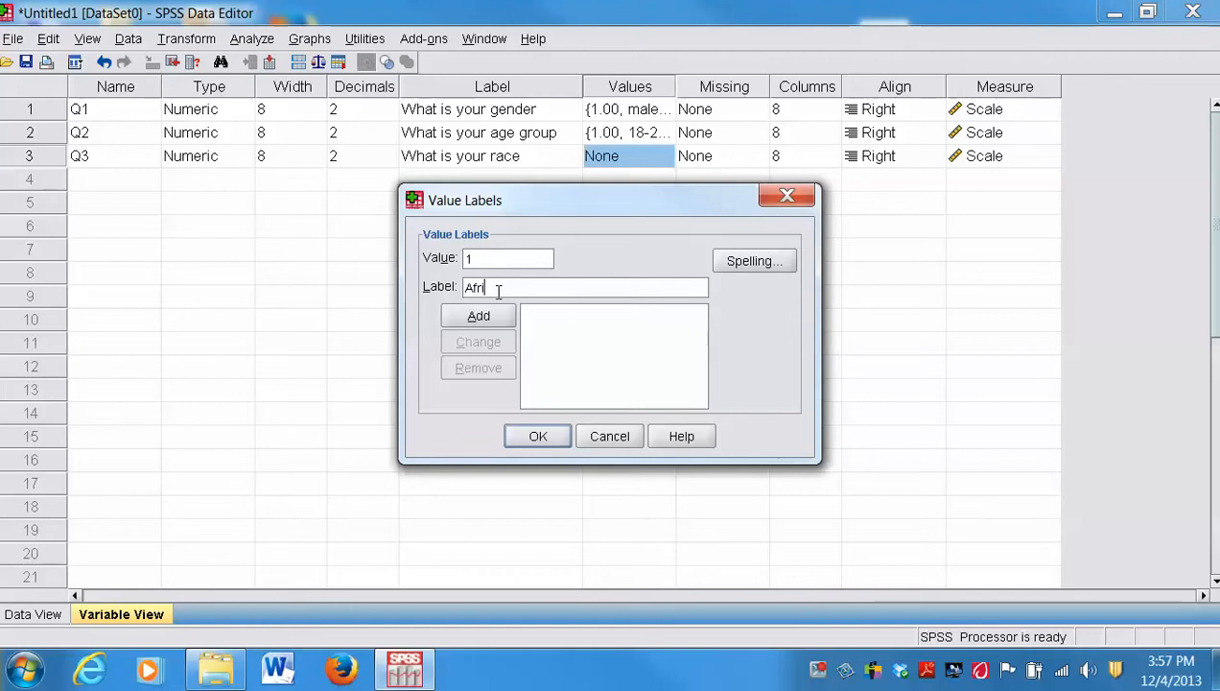
type("can American")
left_click(509, 315)
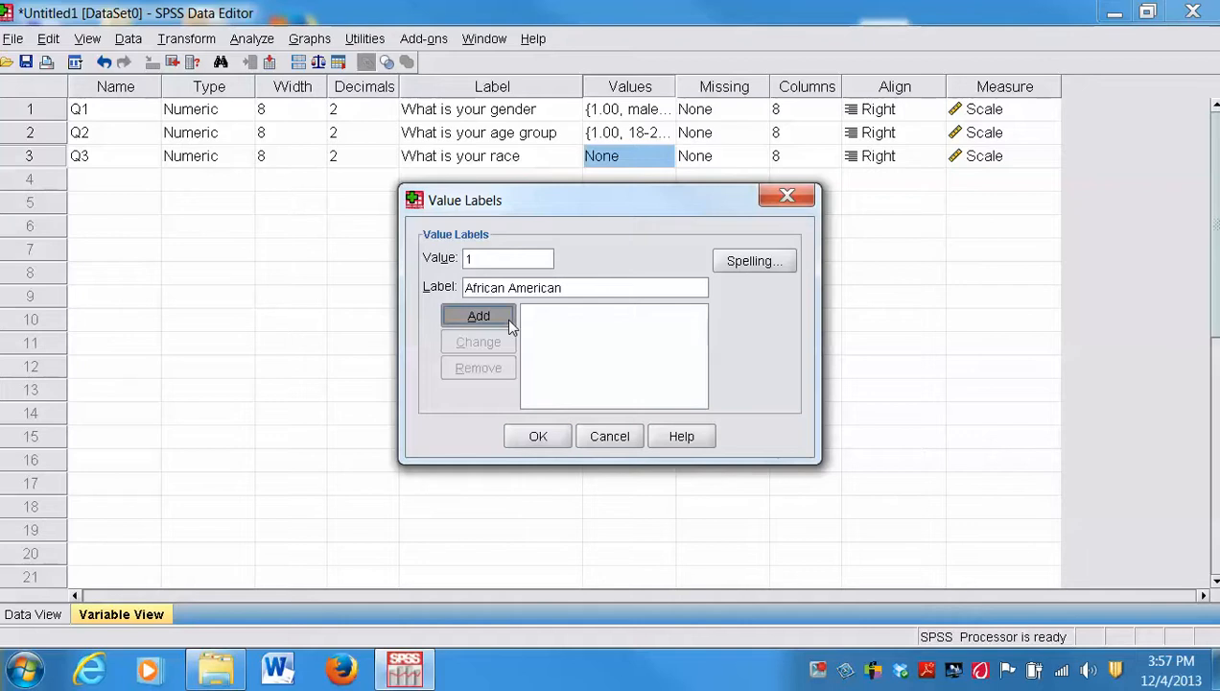
Add value 2 with the label "Caucasian" and apply the value labels to Q3.
left_click(500, 258)
left_click_drag(501, 258, 440, 252)
type("2")
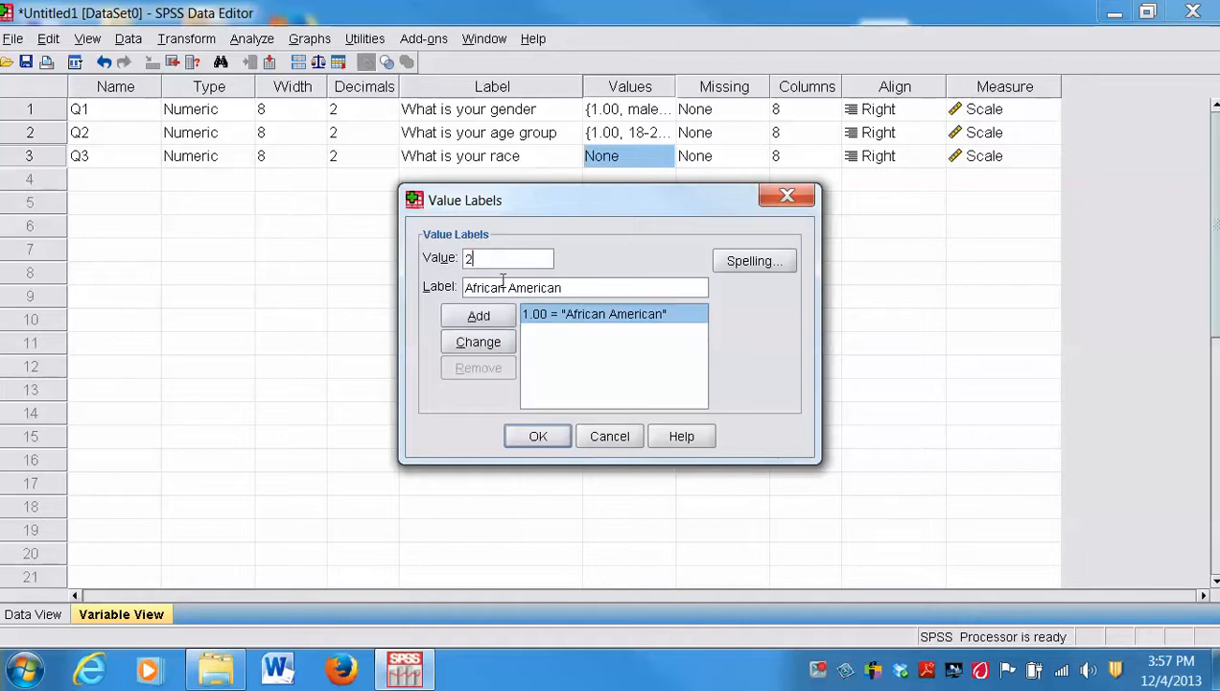
left_click_drag(571, 285, 376, 298)
type("Cau")
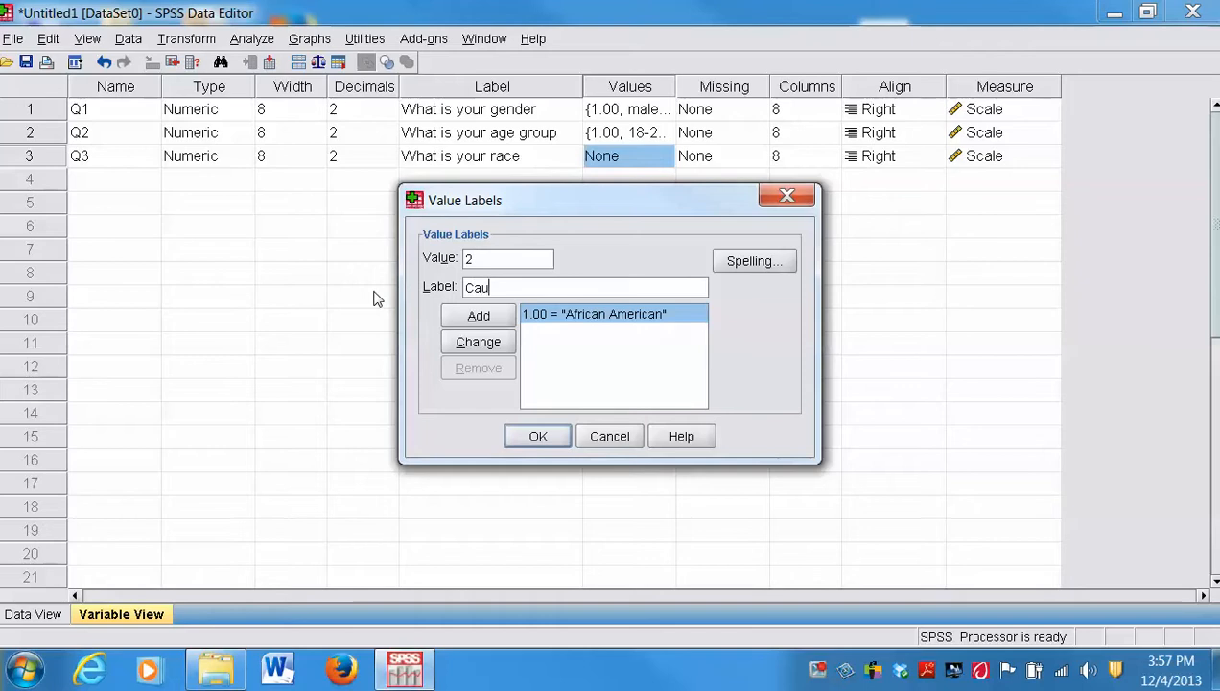
type("casian")
left_click(476, 319)
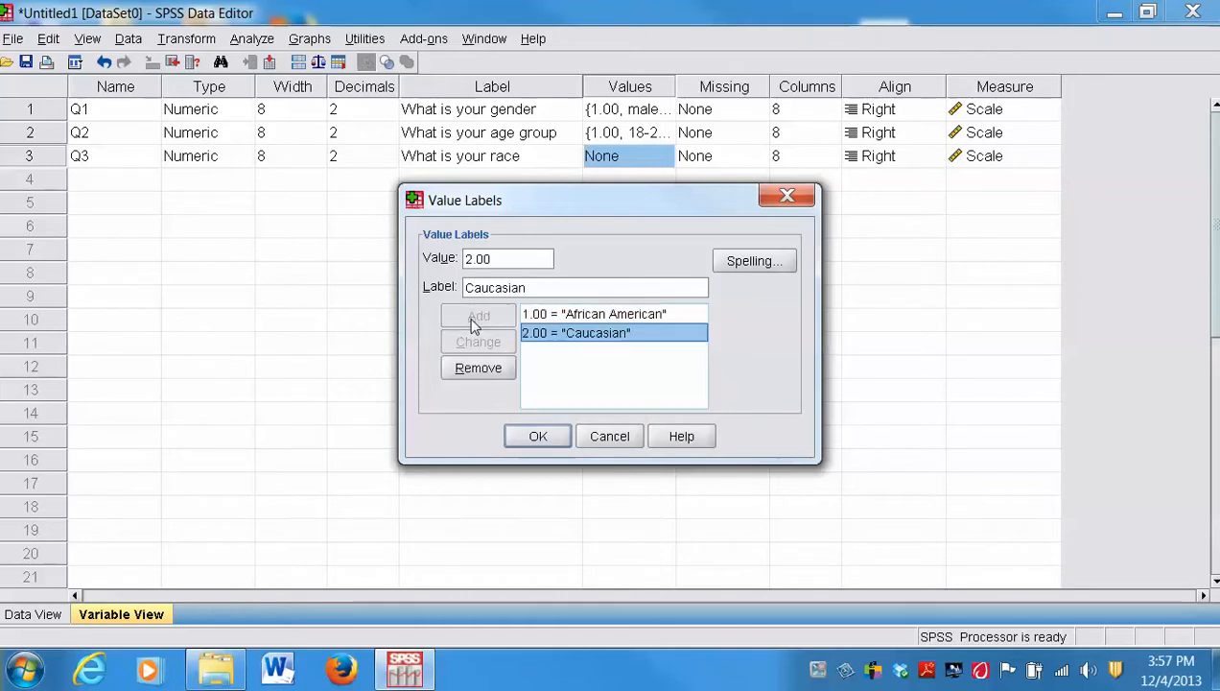
left_click(532, 438)
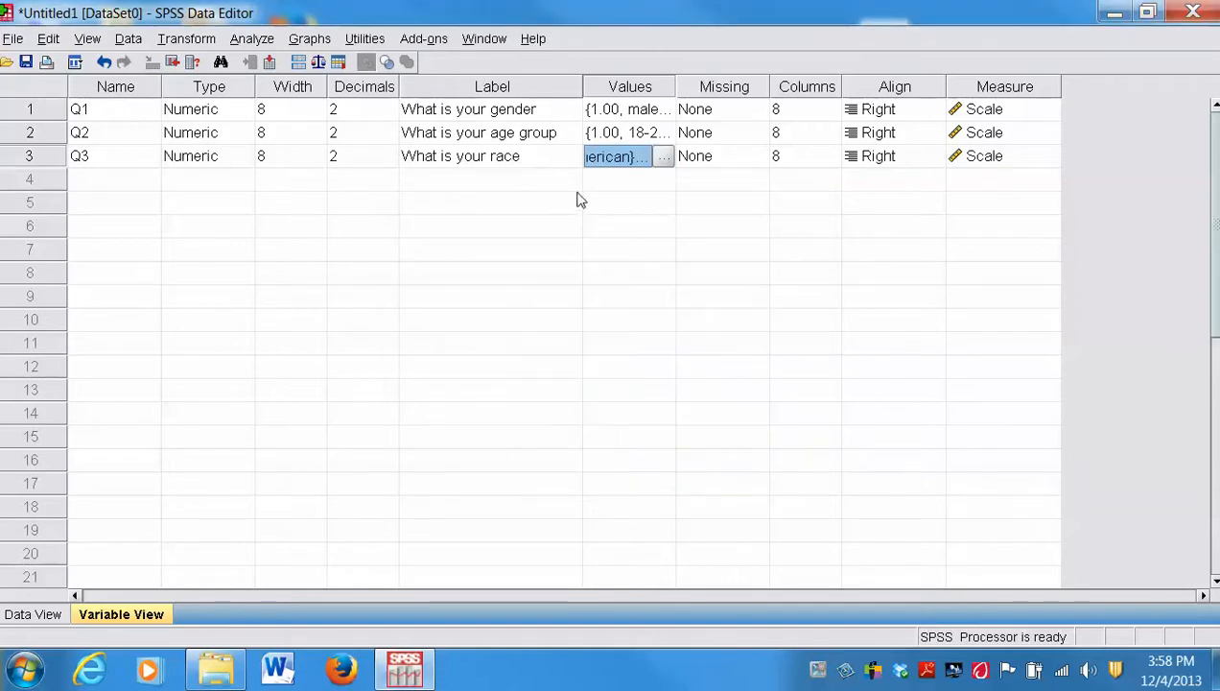
Save the data file to the Desktop, named "Survey Results_" plus the author's surname, and minimize the output window.
left_click(13, 39)
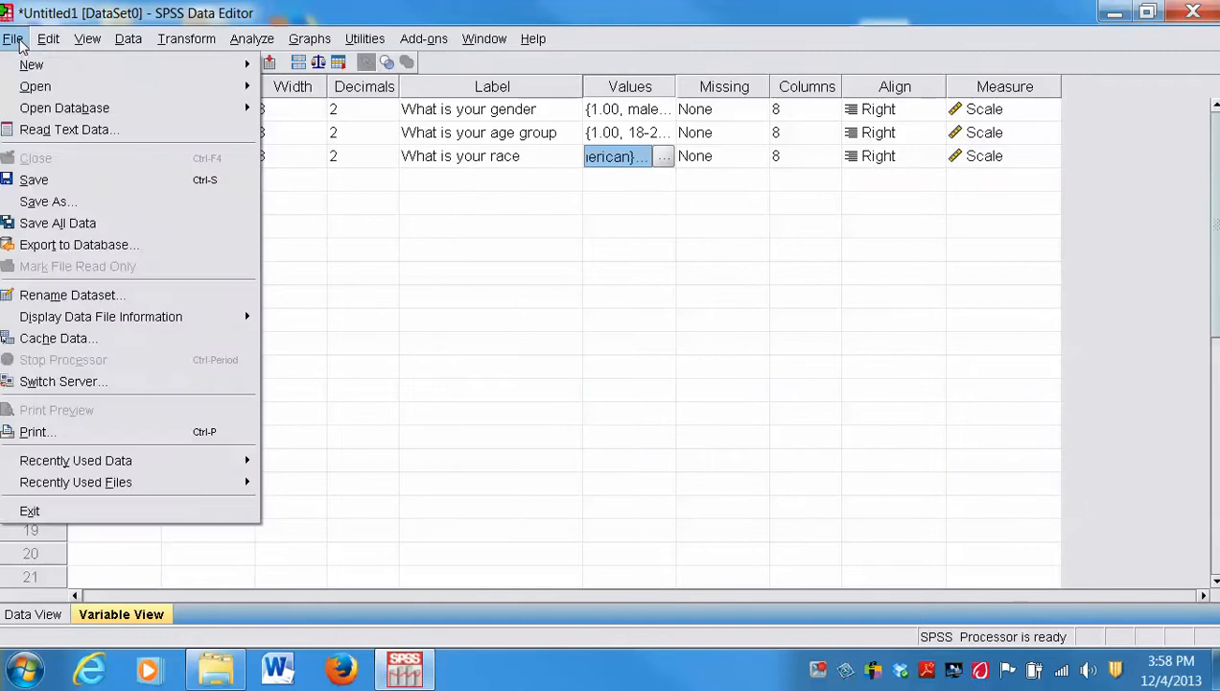
left_click(88, 203)
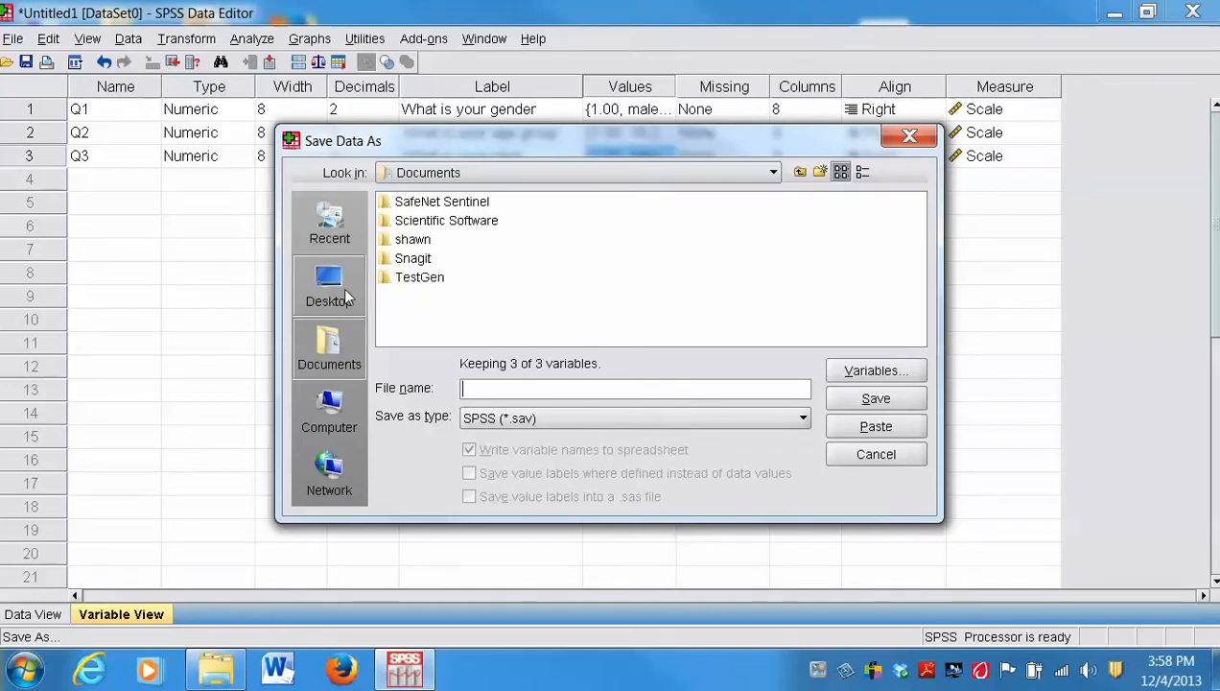
left_click(347, 298)
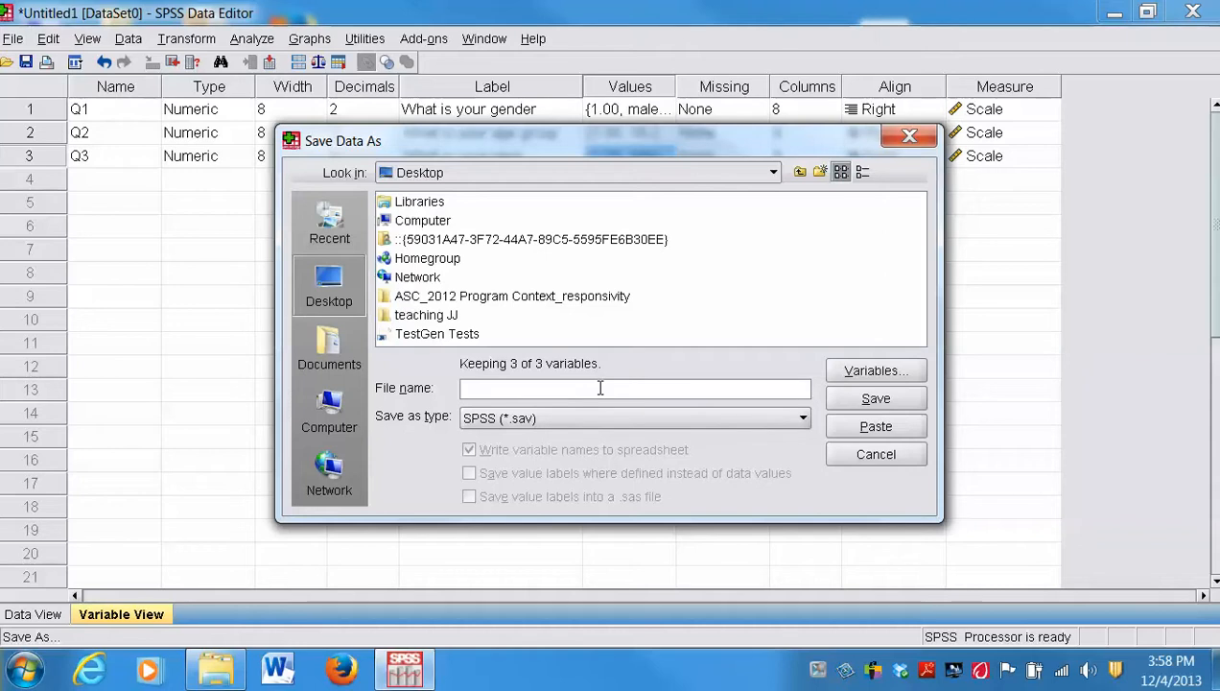
type("Survey Results_Cantora")
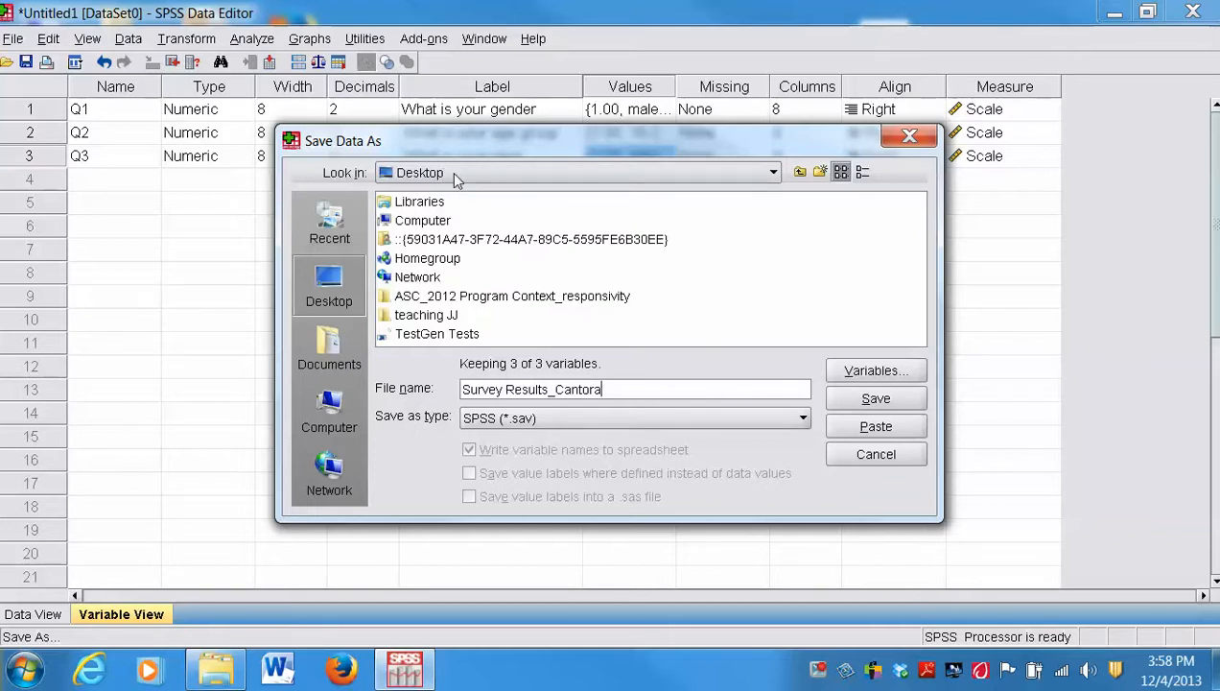
left_click(841, 402)
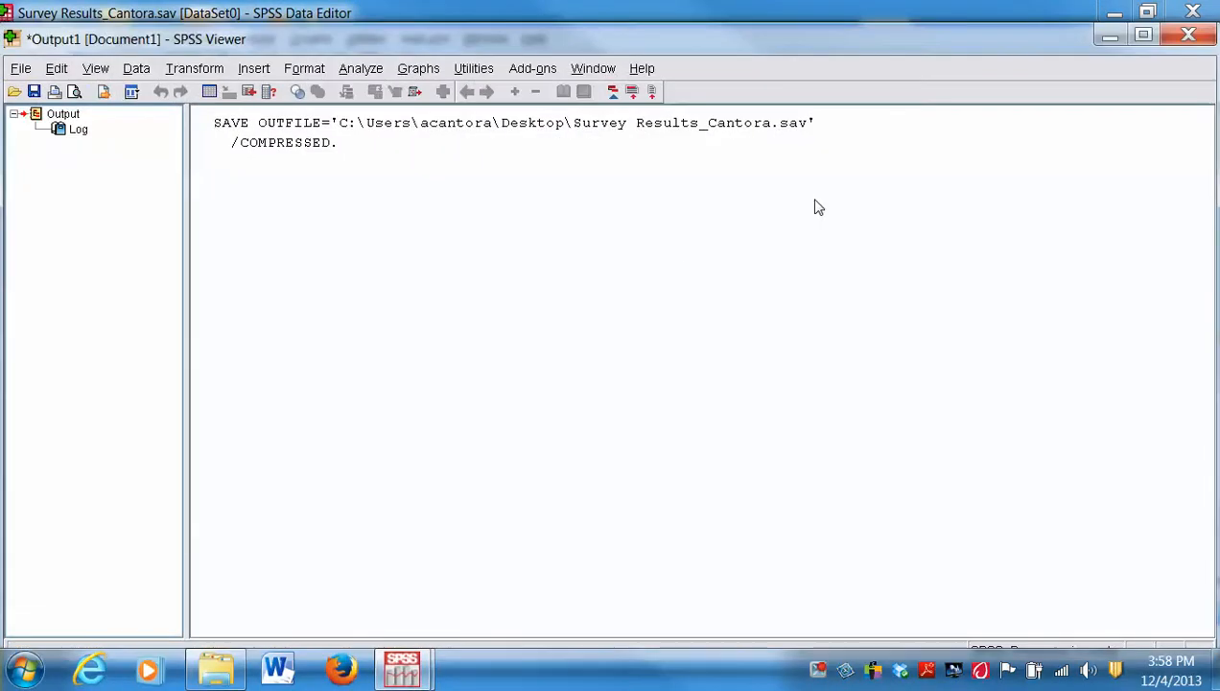
left_click(1105, 37)
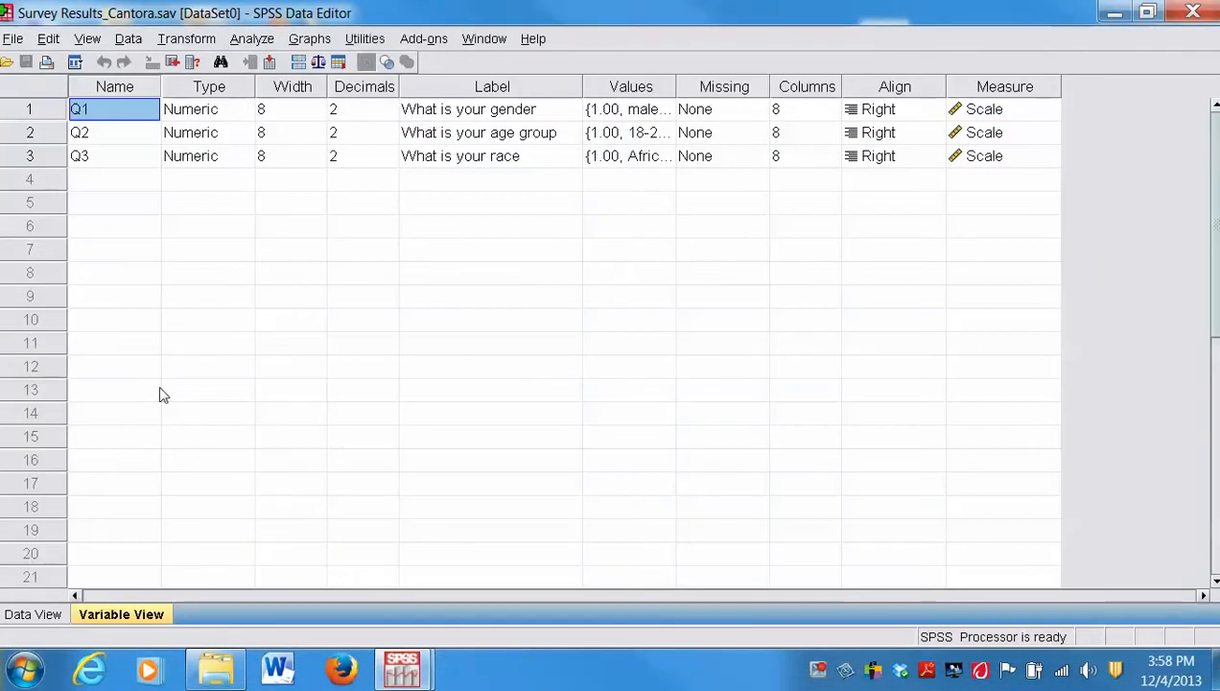
Reopen the value labels of Q3 and add value 3 with the label "Asian".
left_click(111, 182)
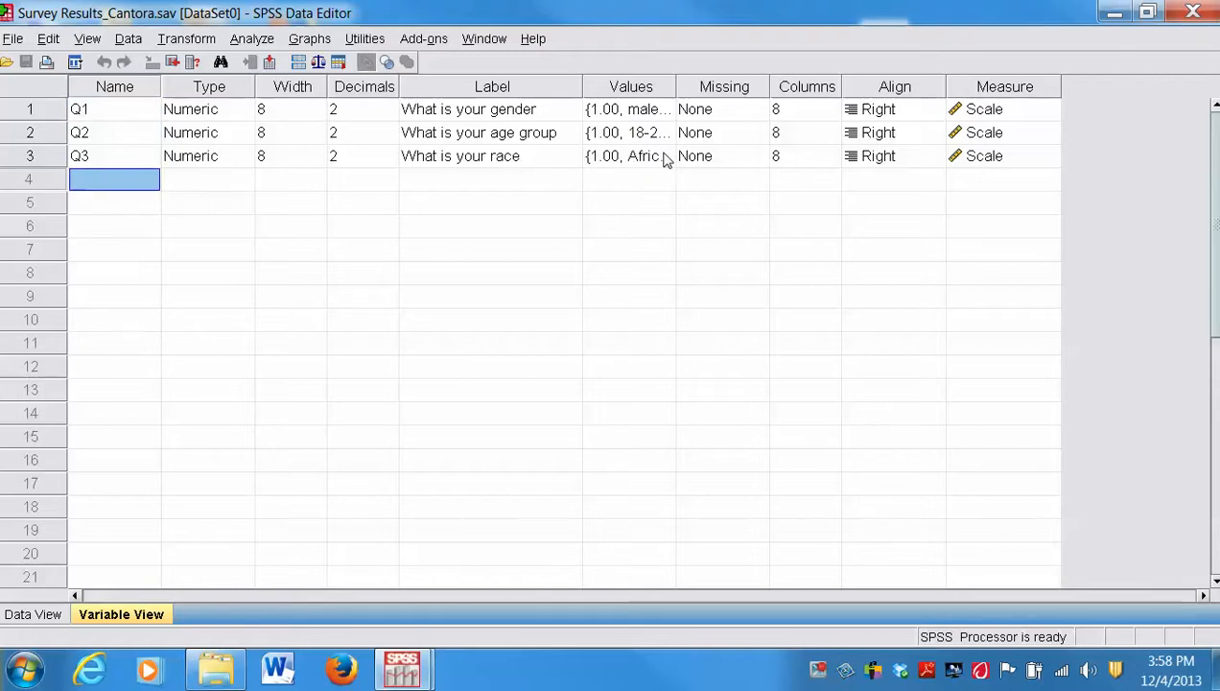
left_click(669, 162)
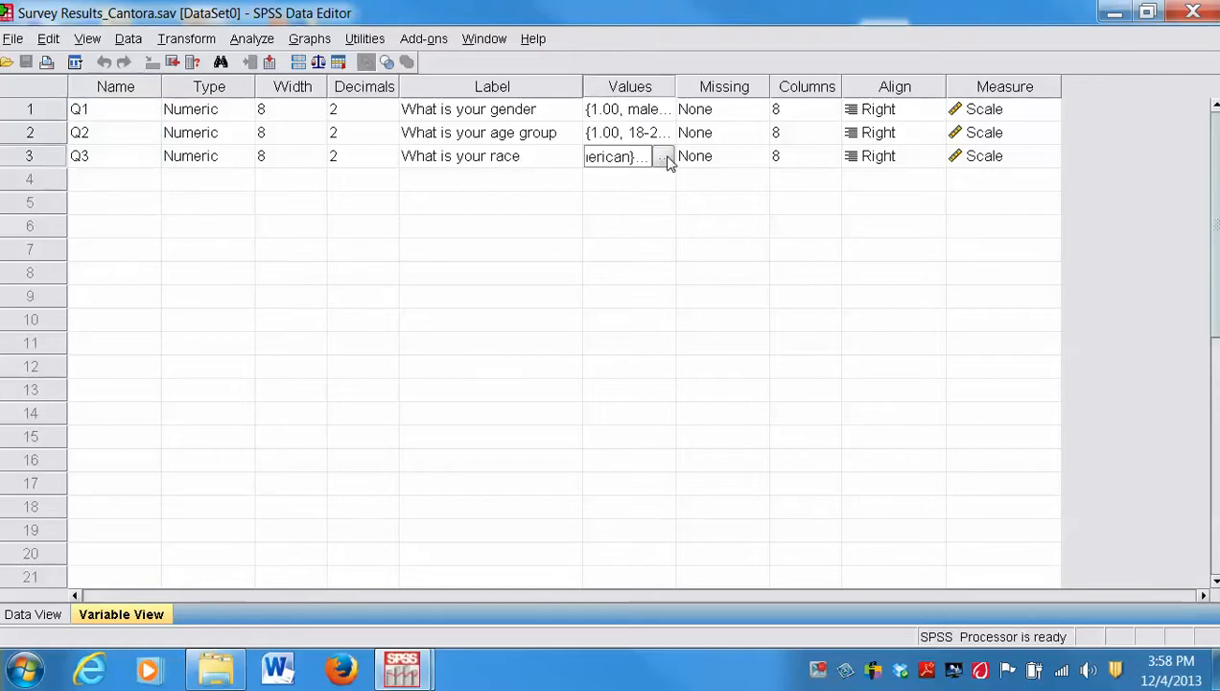
left_click(663, 156)
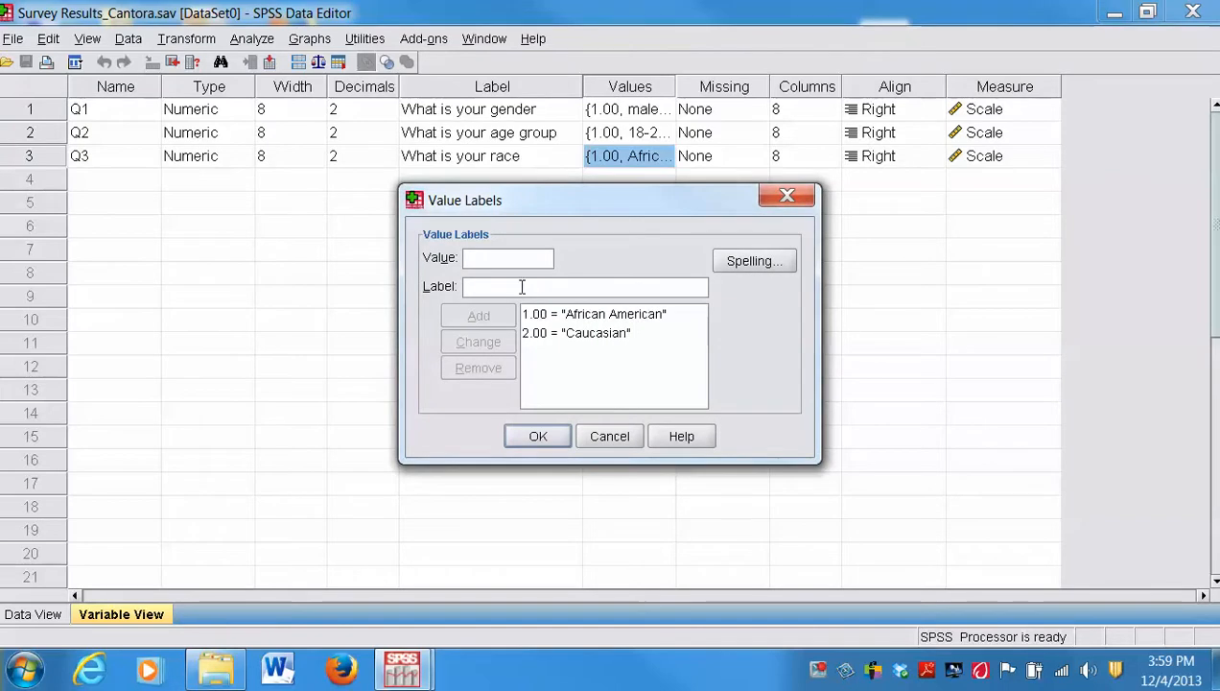
type("3Asian")
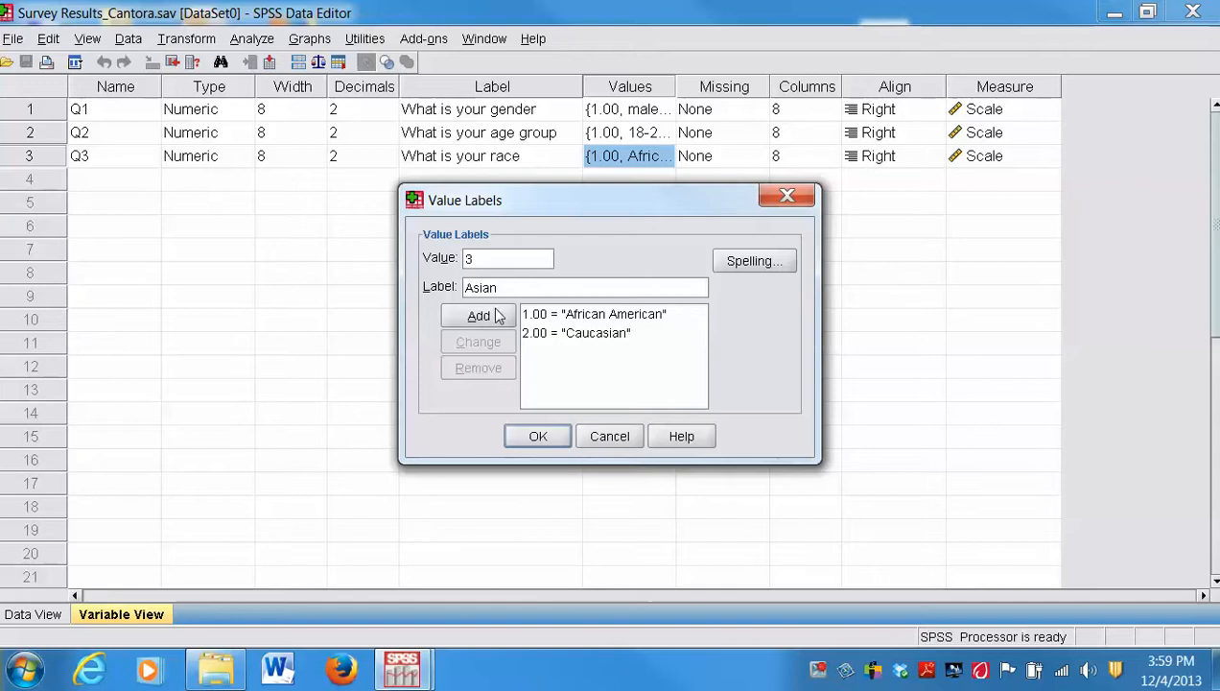
left_click(498, 317)
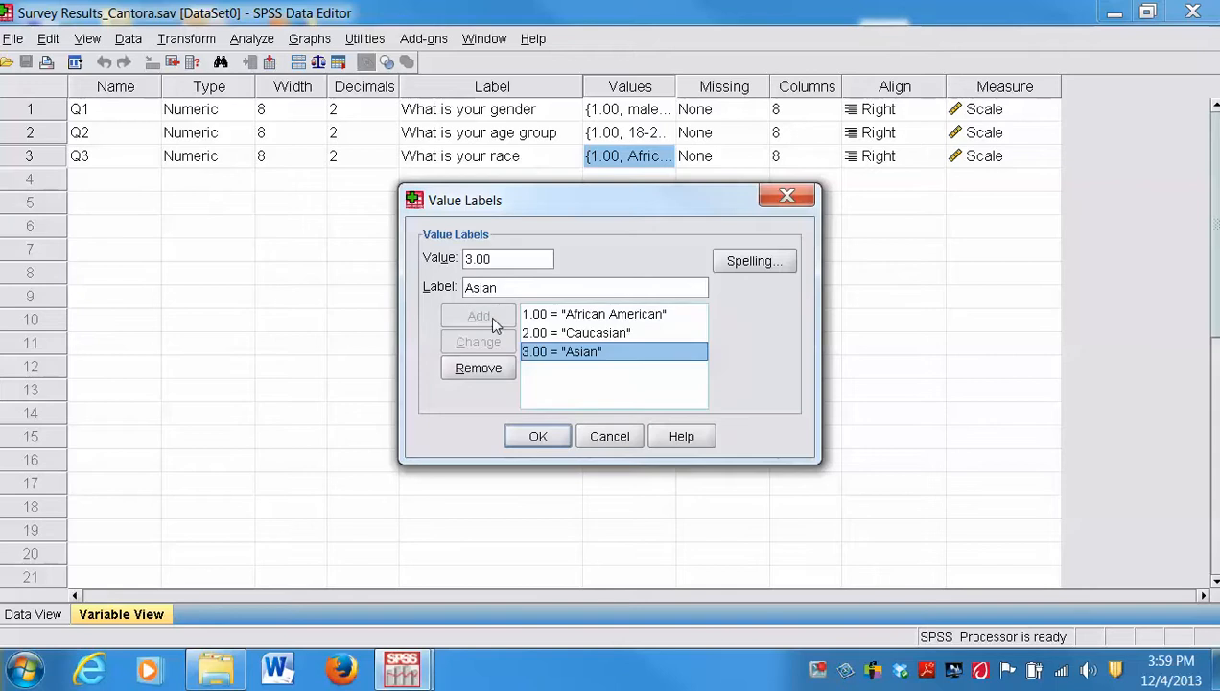
Add value 4 with the label "Hispanic" to the Q3 value labels.
left_click(497, 258)
left_click_drag(497, 258, 415, 293)
type("4")
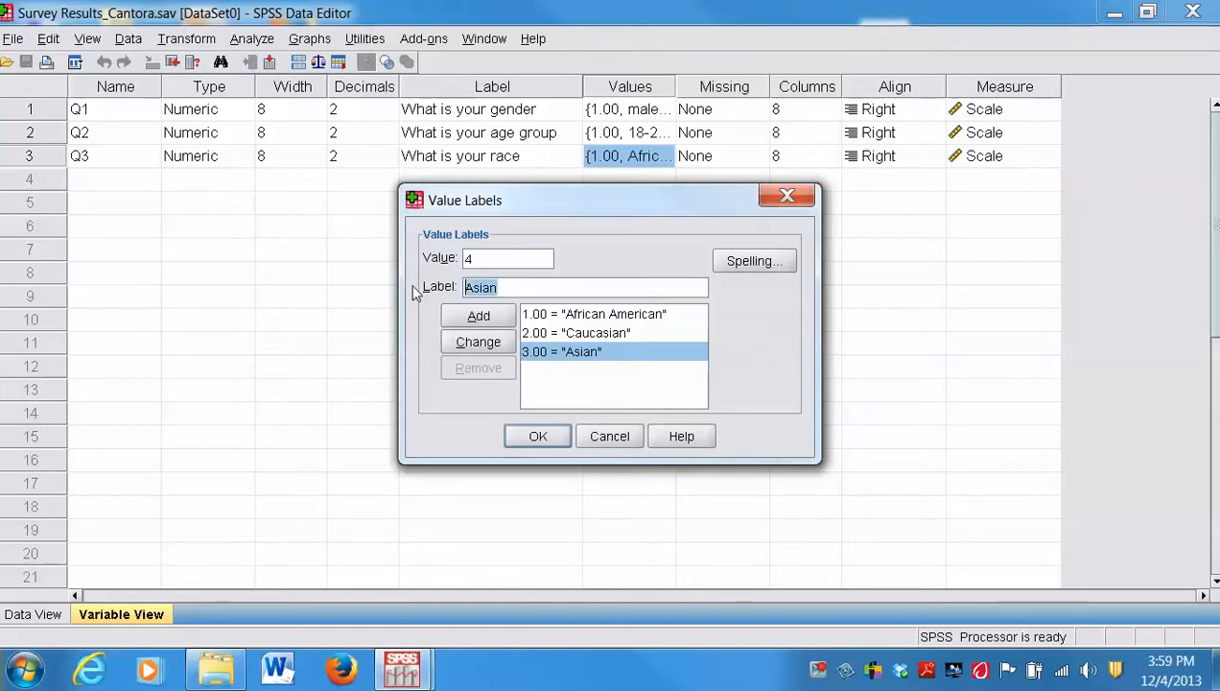
type("Hispanic")
left_click(451, 317)
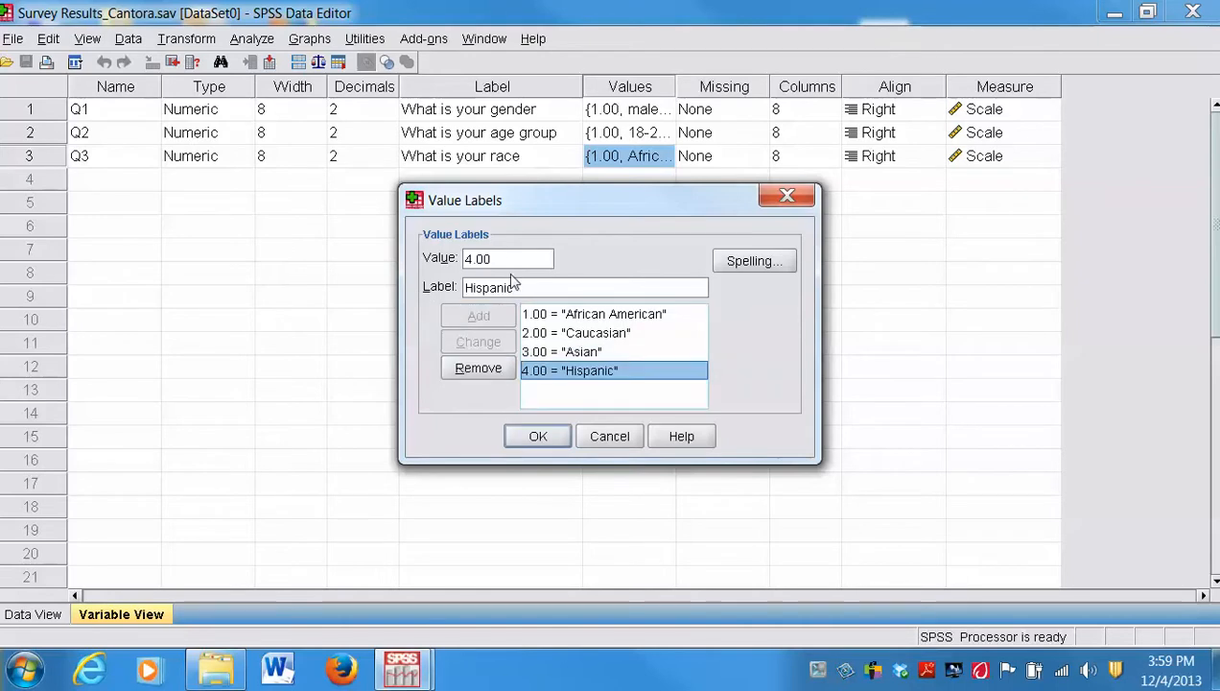
Add value 5 with the label "other" and apply the value labels to Q3.
left_click_drag(512, 260, 422, 266)
type("5")
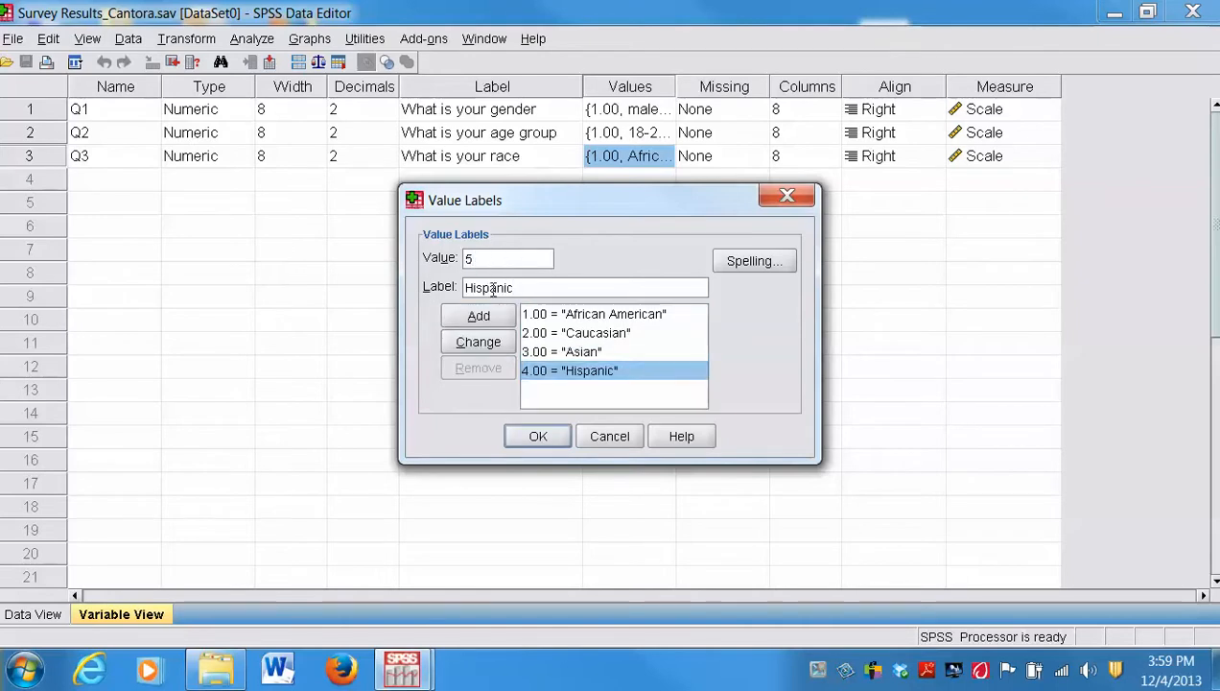
left_click_drag(519, 287, 409, 286)
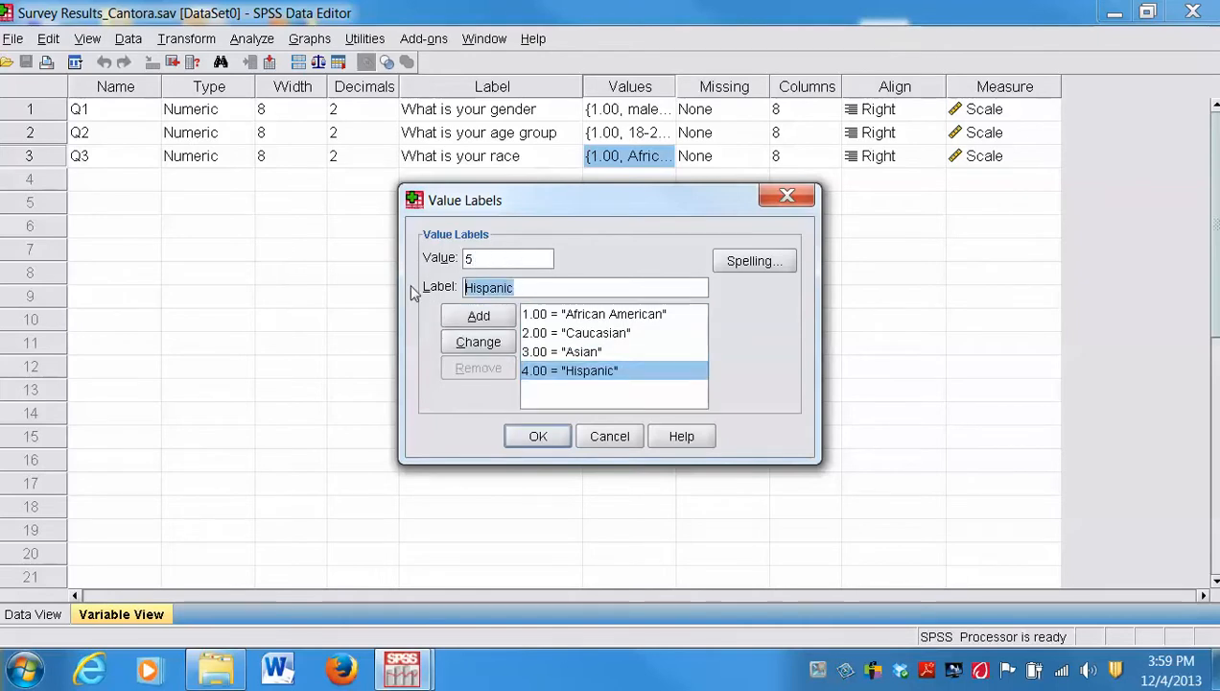
type("other")
left_click(446, 314)
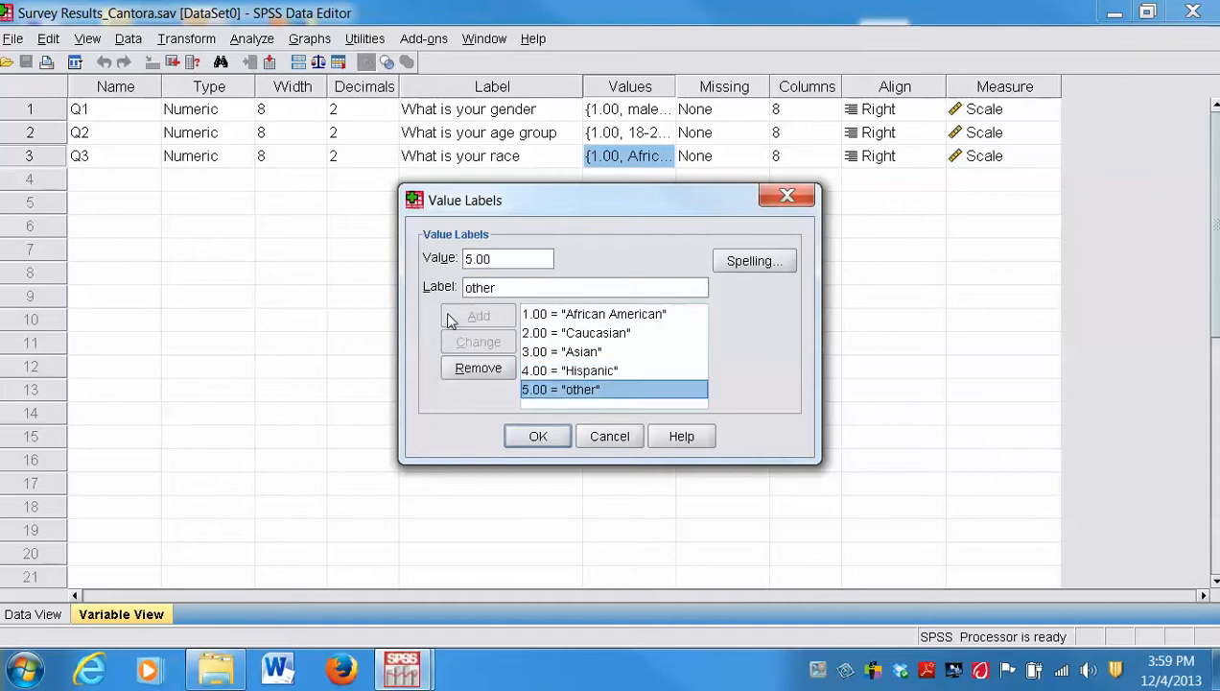
left_click(536, 436)
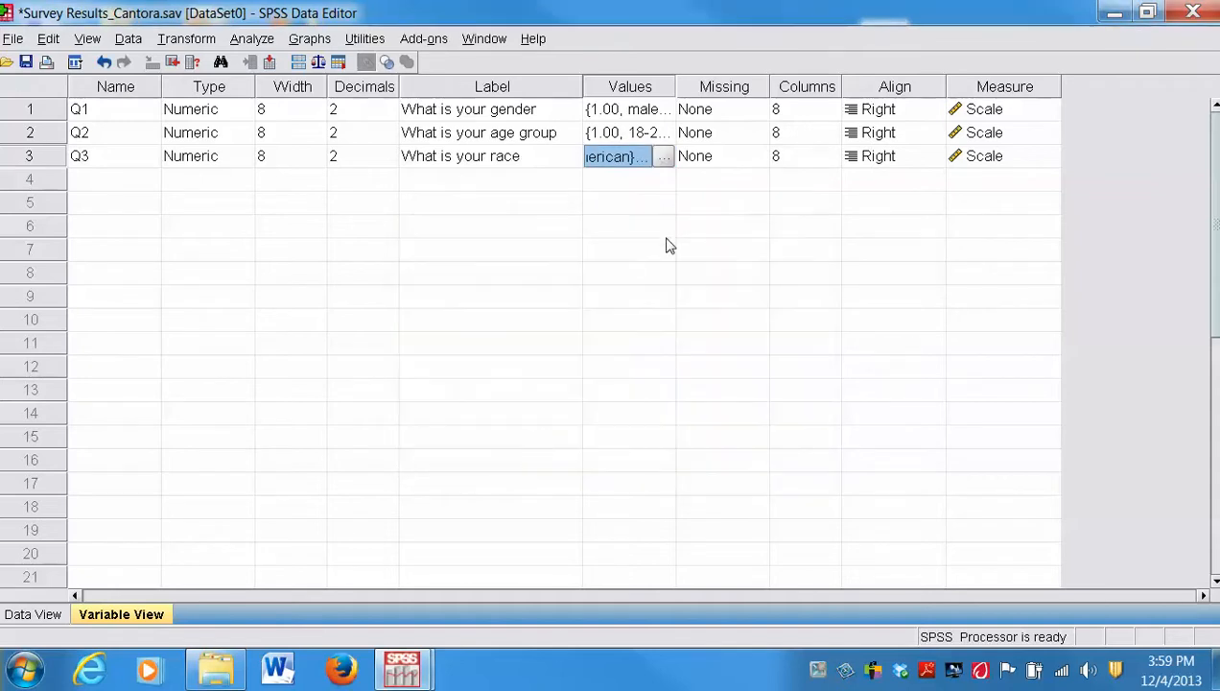
Add a fourth variable named Q4 in the row below Q3.
left_click(82, 188)
type("Q4")
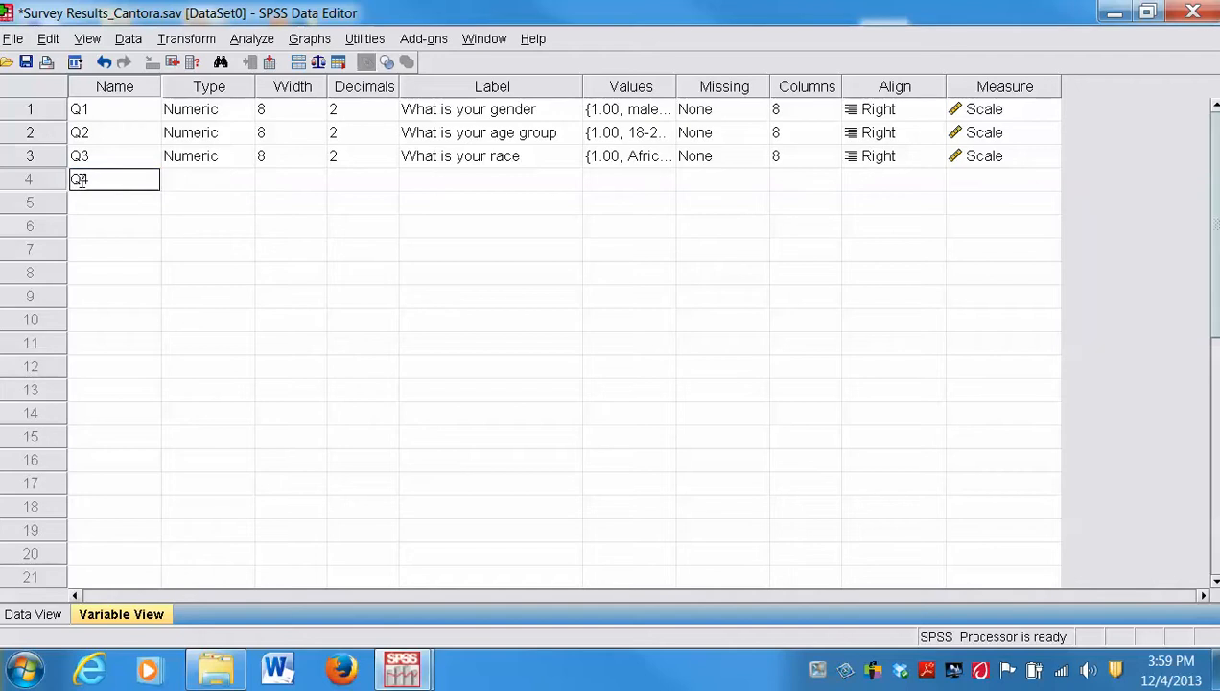
left_click(88, 205)
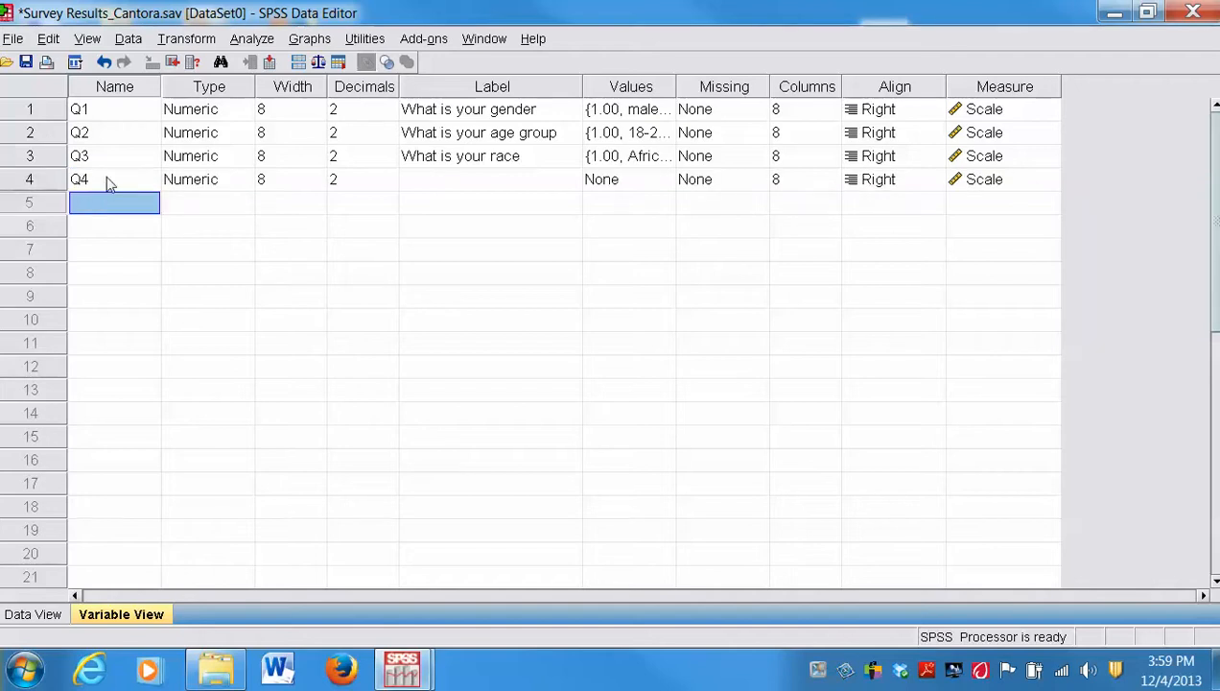
left_click(106, 178)
Enter "Lifetime Police interations" as the label of Q4.
left_click(427, 182)
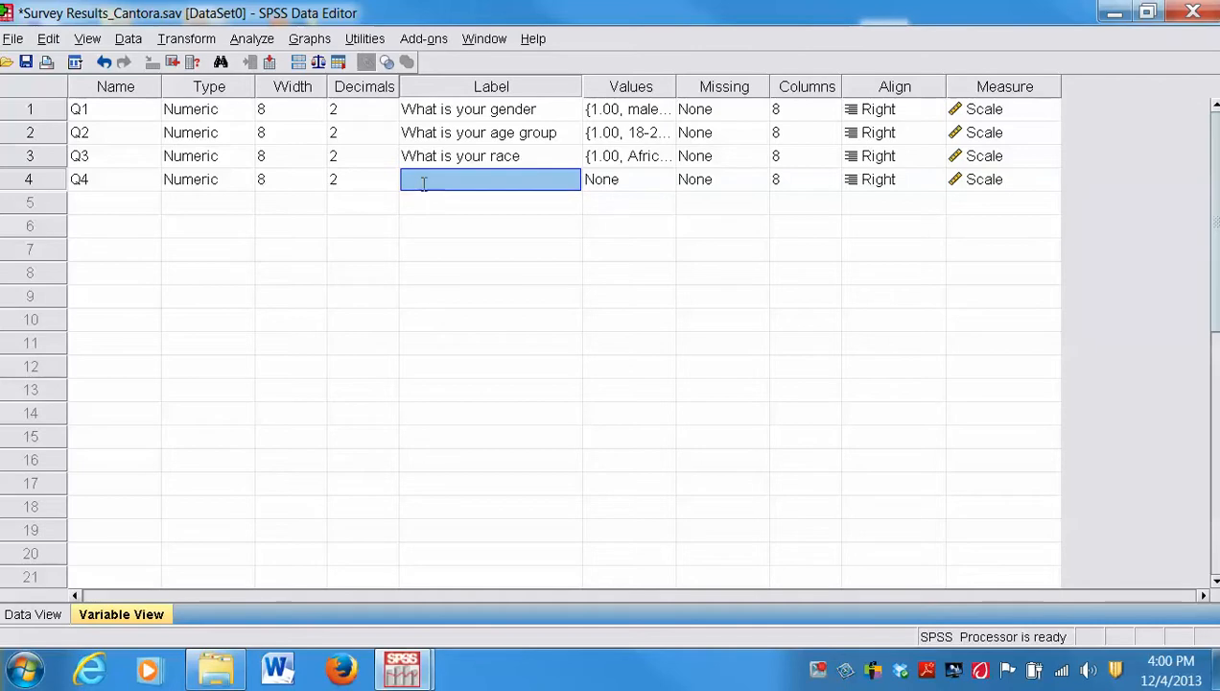
type("Po")
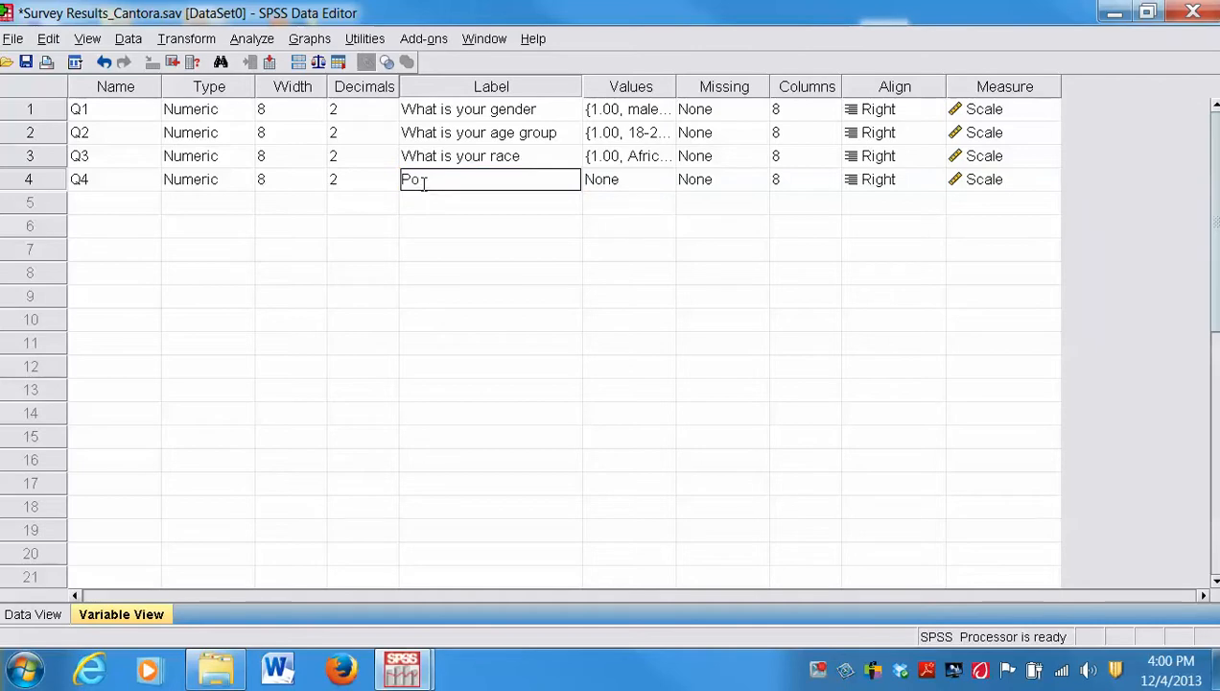
type("lice interations")
key("Left")
key("Right")
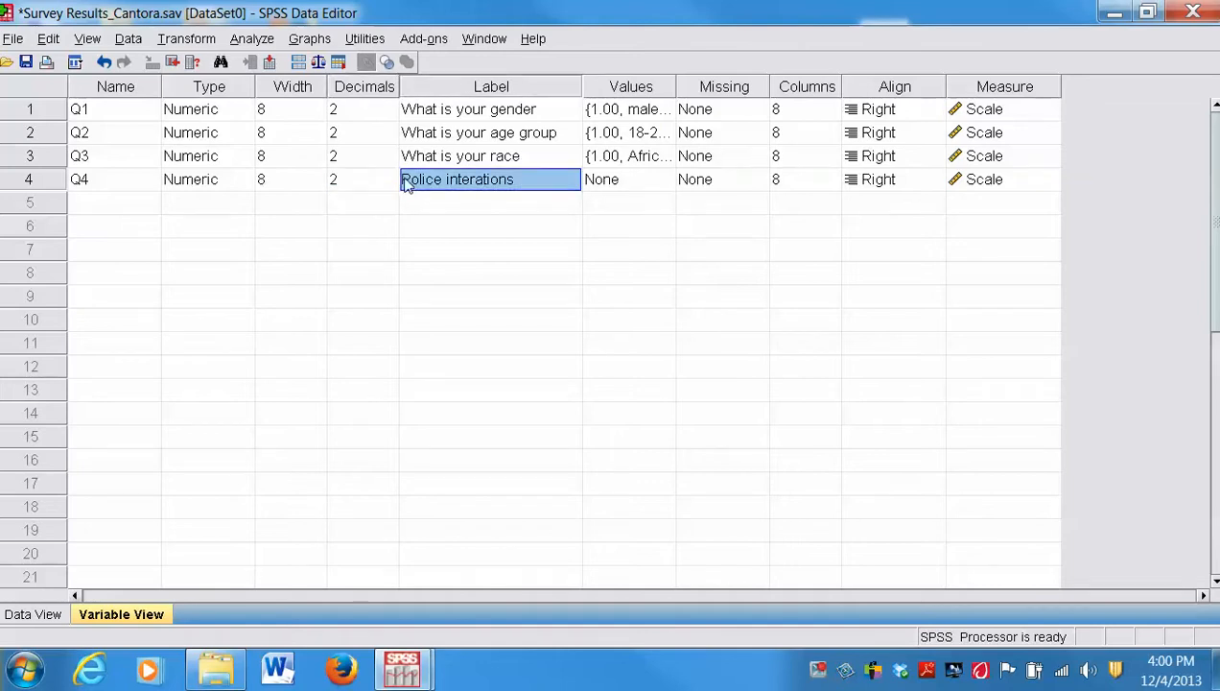
left_click(404, 183)
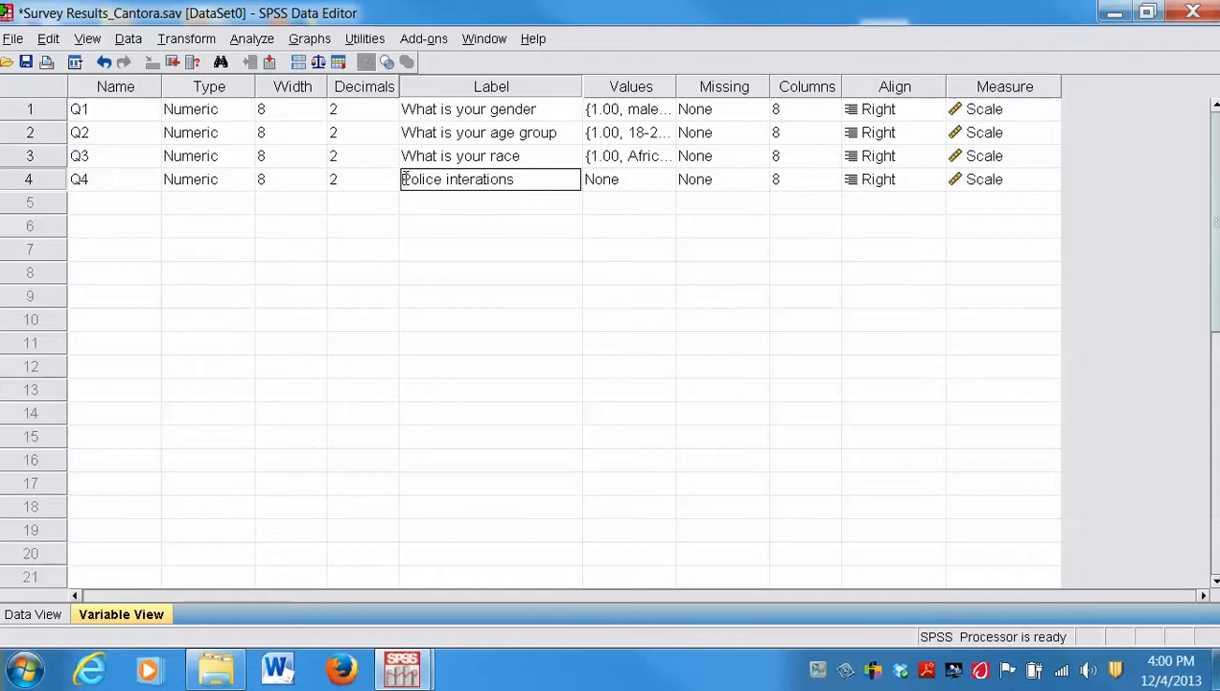
type("Lifetime")
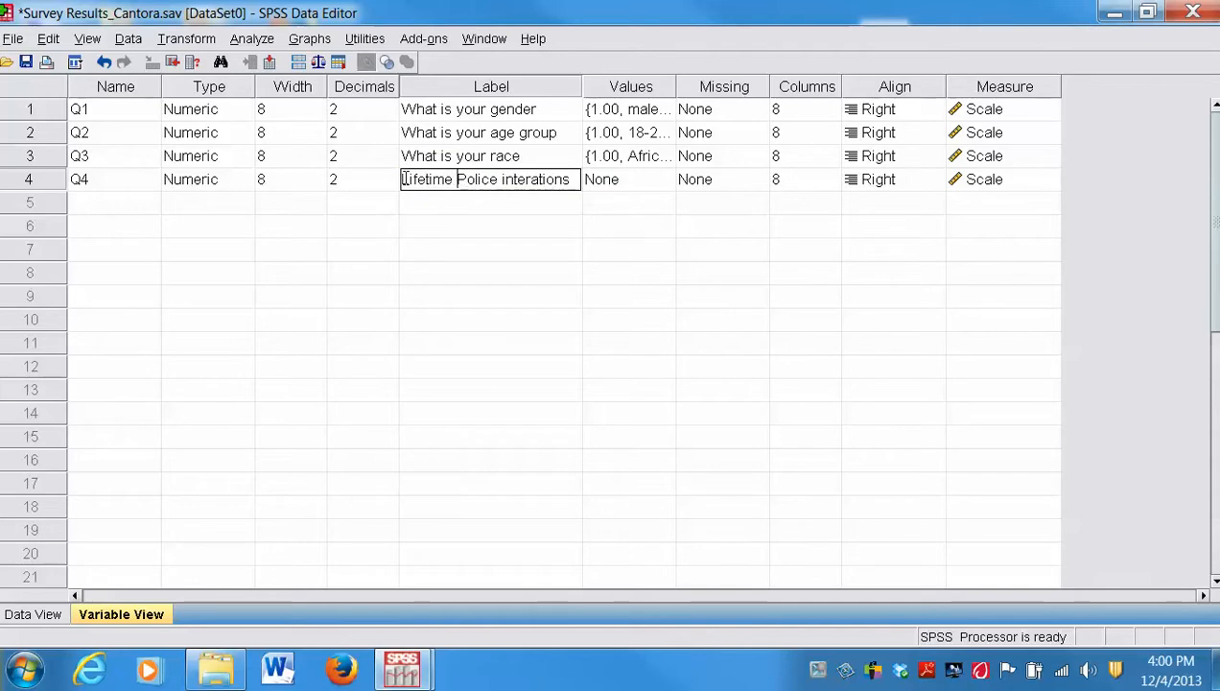
left_click(454, 202)
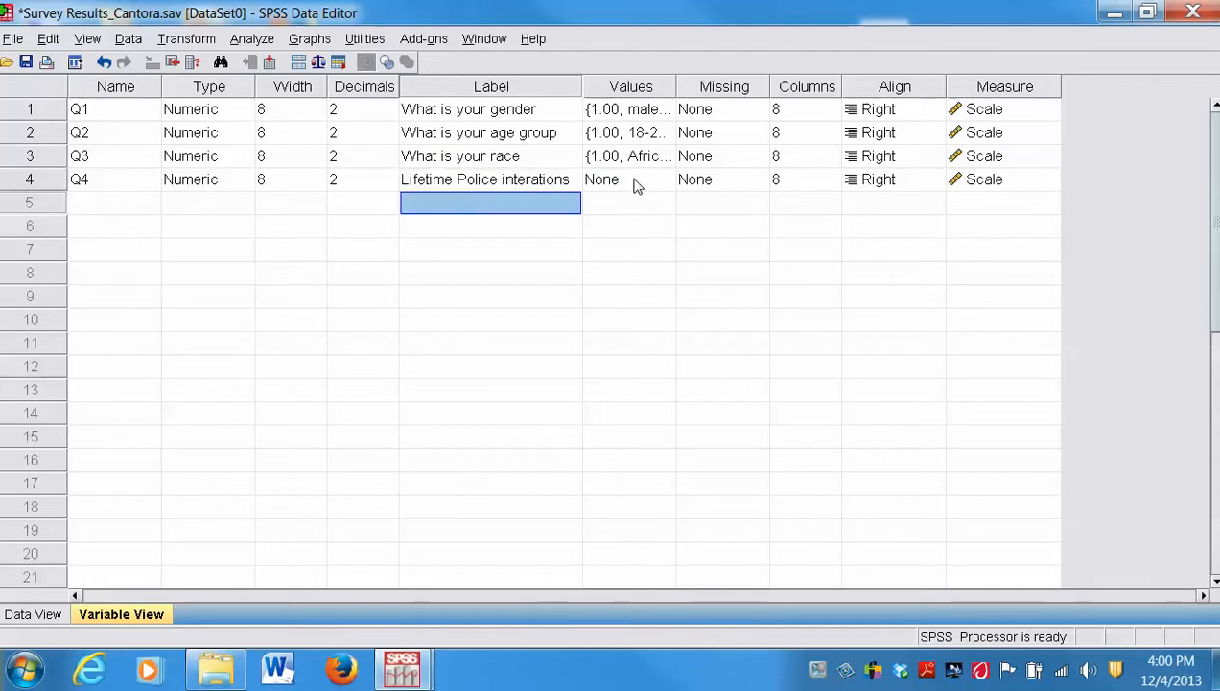
left_click(551, 182)
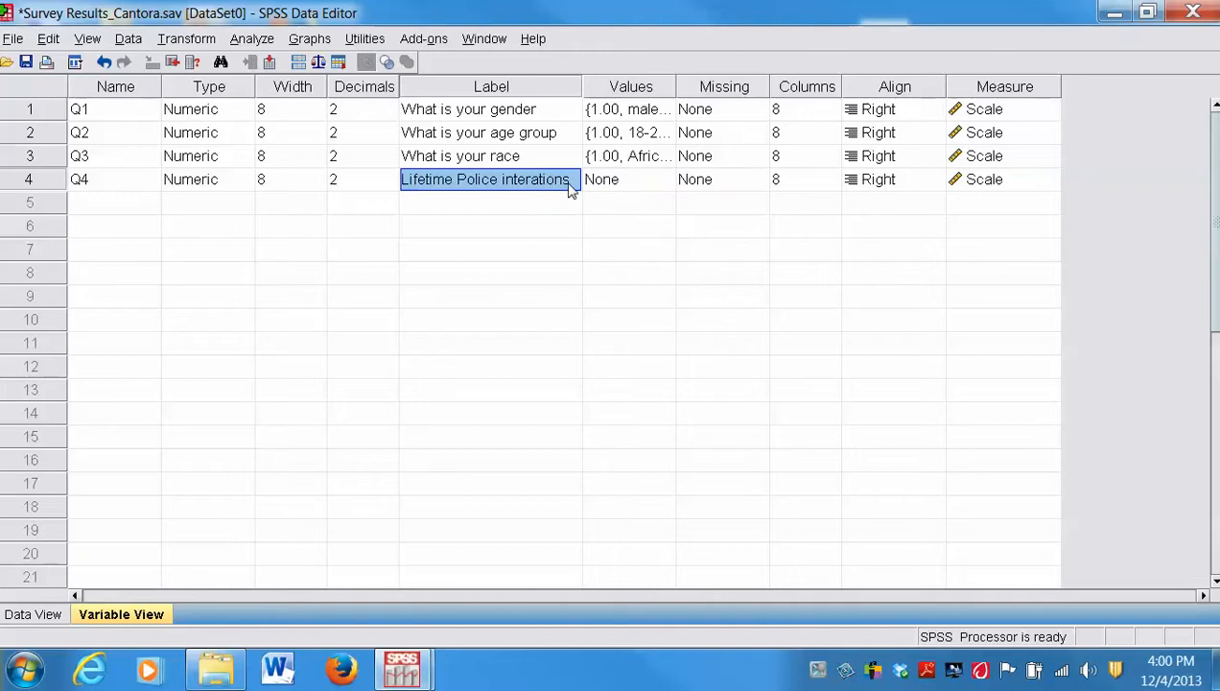
Open the value labels of Q4 and add value 1 with the label "Very Negative".
left_click(668, 187)
left_click(663, 182)
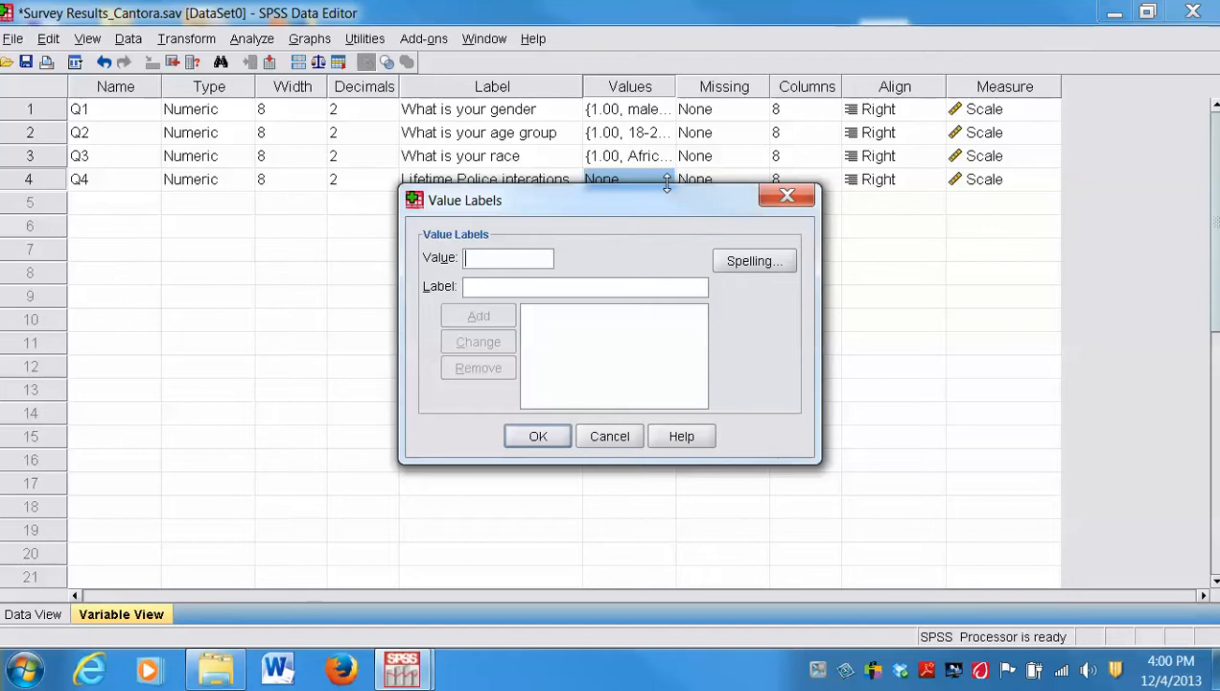
type("1")
left_click(573, 287)
type("Very N")
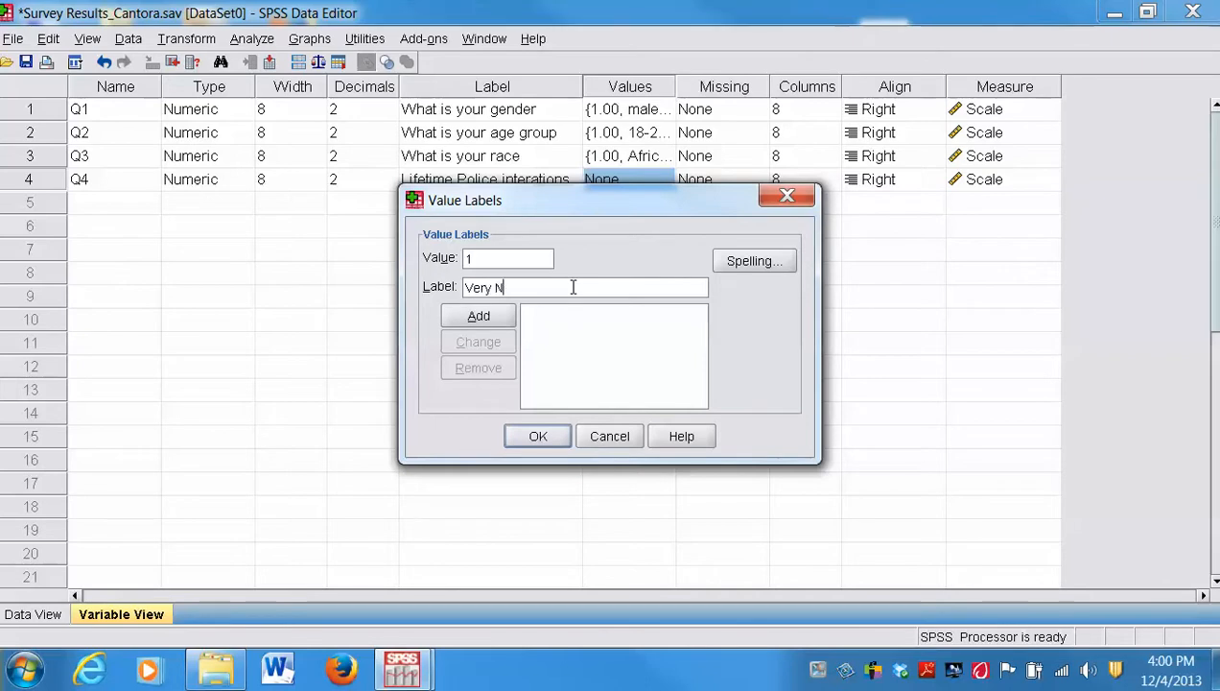
type("egative")
left_click(495, 320)
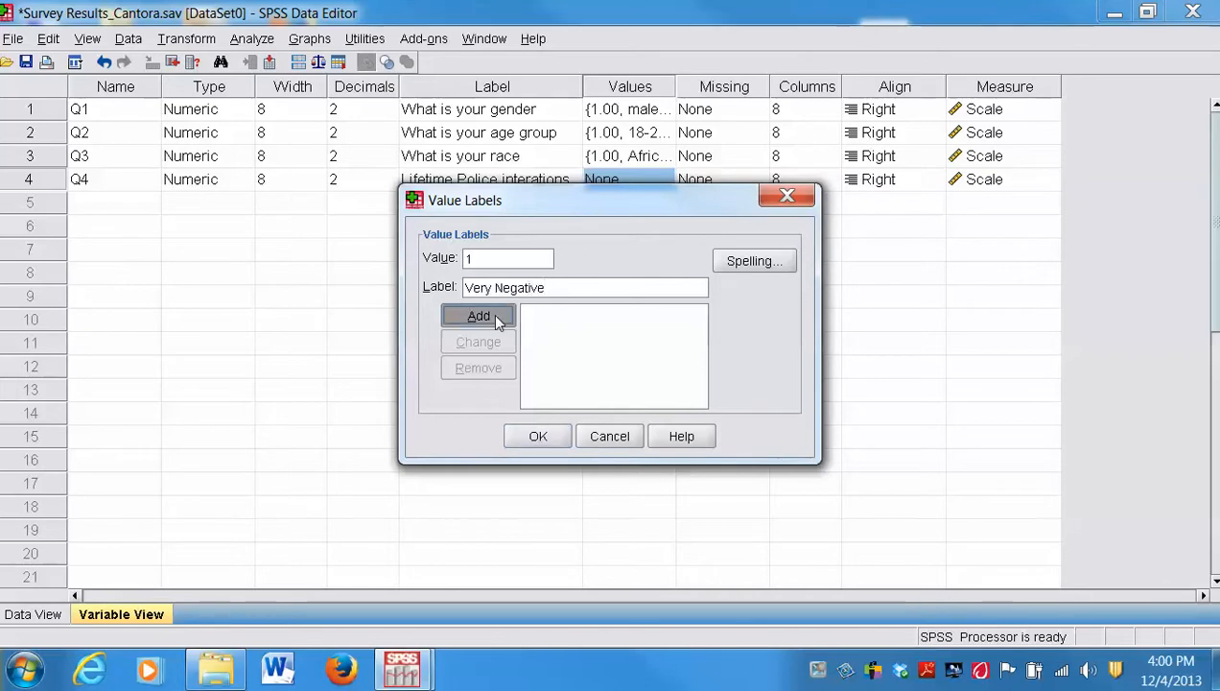
Add value 2 with the label "Negative" to the Q4 value labels.
left_click_drag(505, 259, 430, 264)
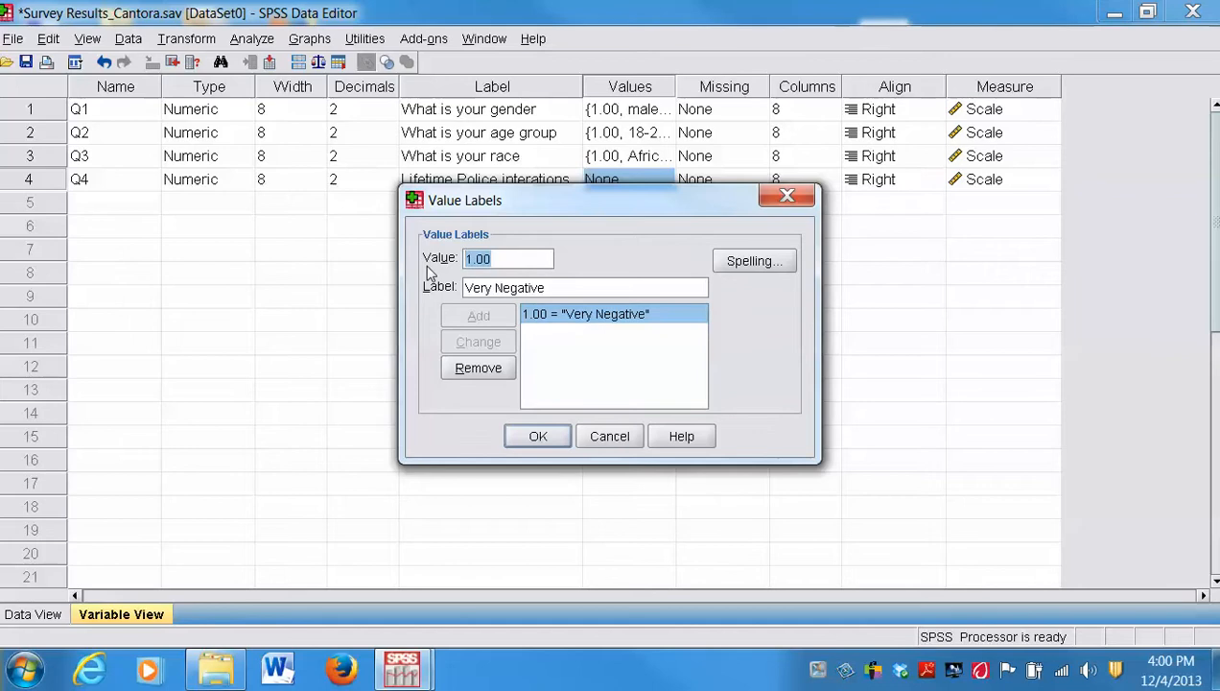
type("2")
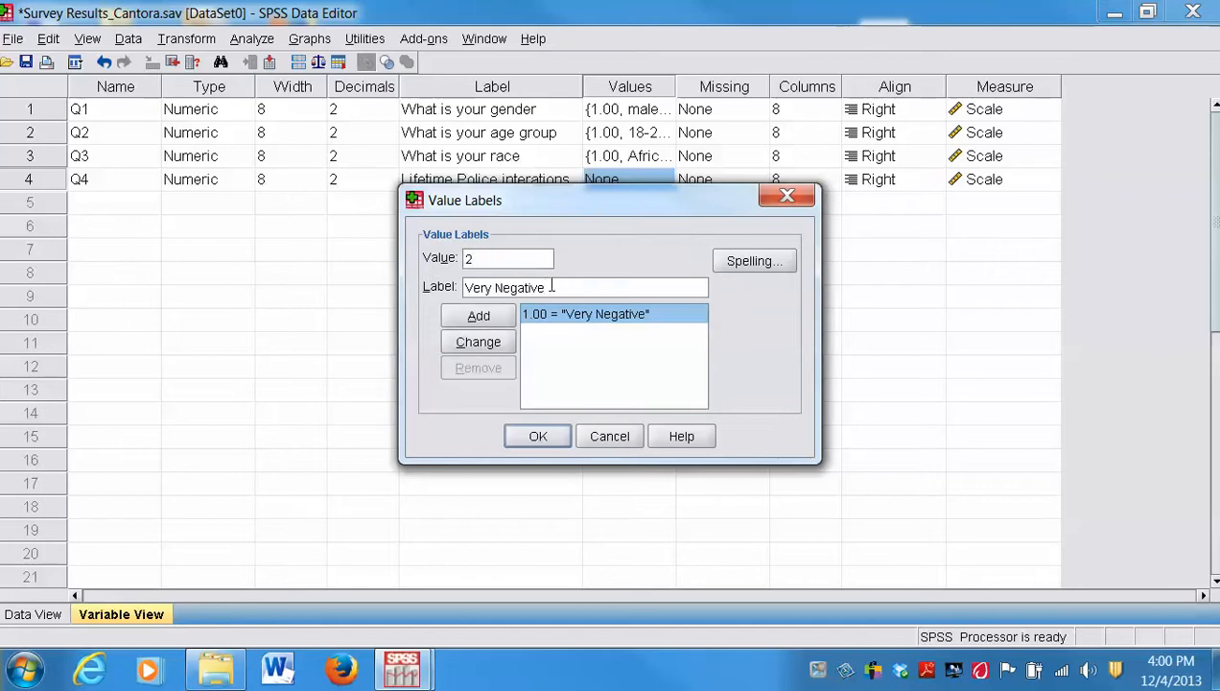
left_click_drag(552, 287, 406, 289)
type("Negative")
left_click(472, 322)
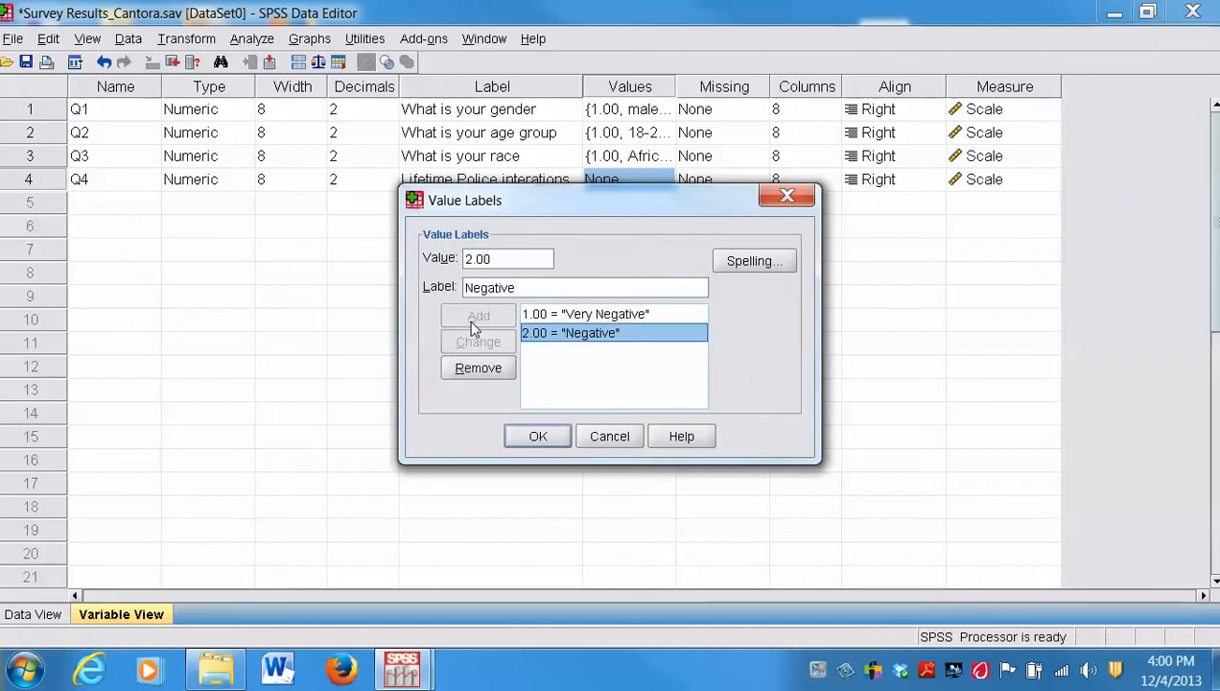
left_click_drag(503, 258, 466, 259)
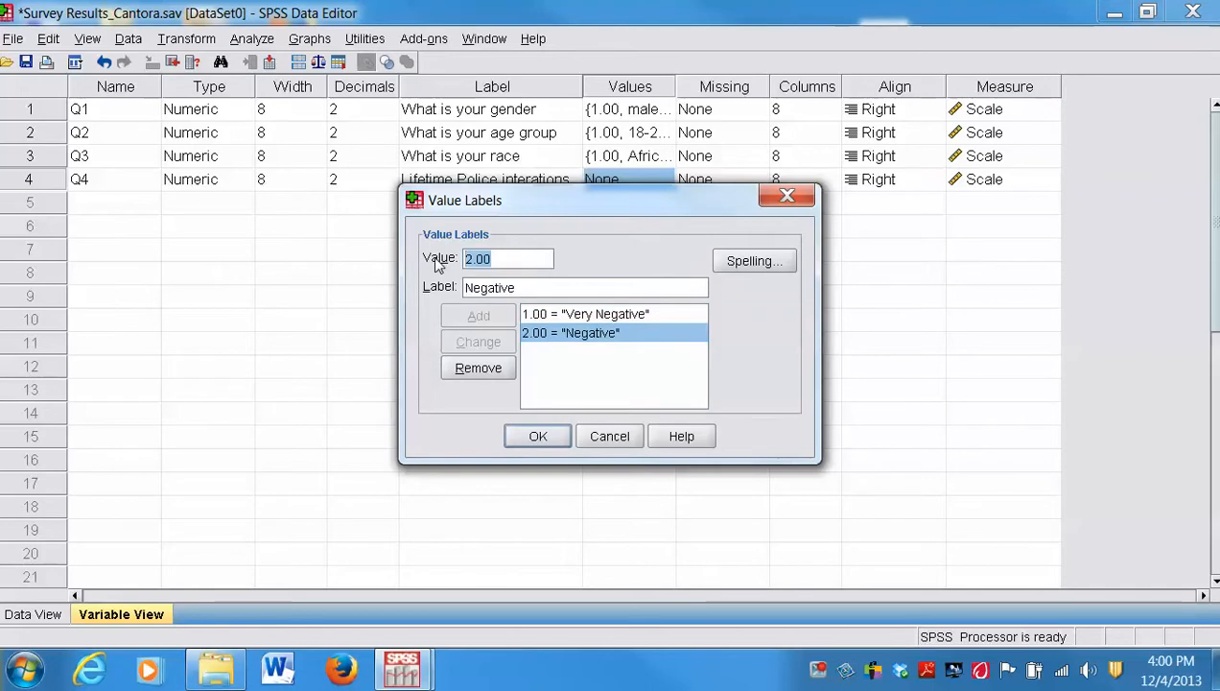
type("Mostly P")
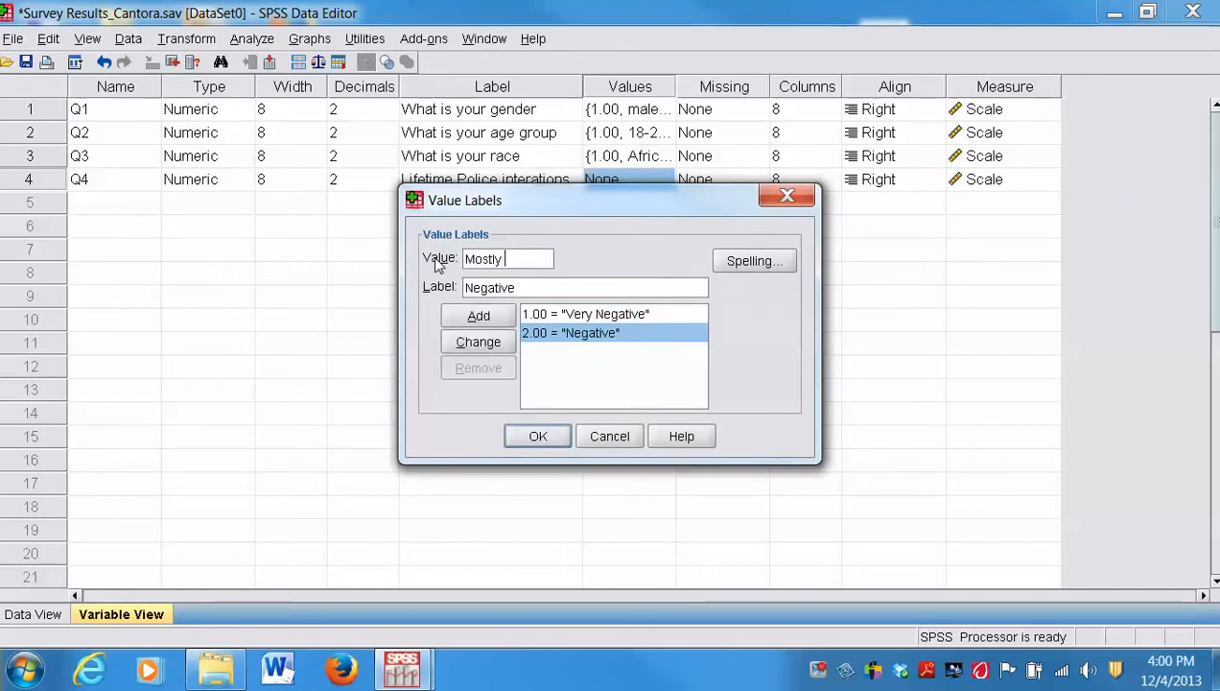
key("BackSpace")
key("BackSpace")
key("BackSpace")
key("BackSpace")
key("BackSpace")
key("BackSpace")
key("BackSpace")
key("BackSpace")
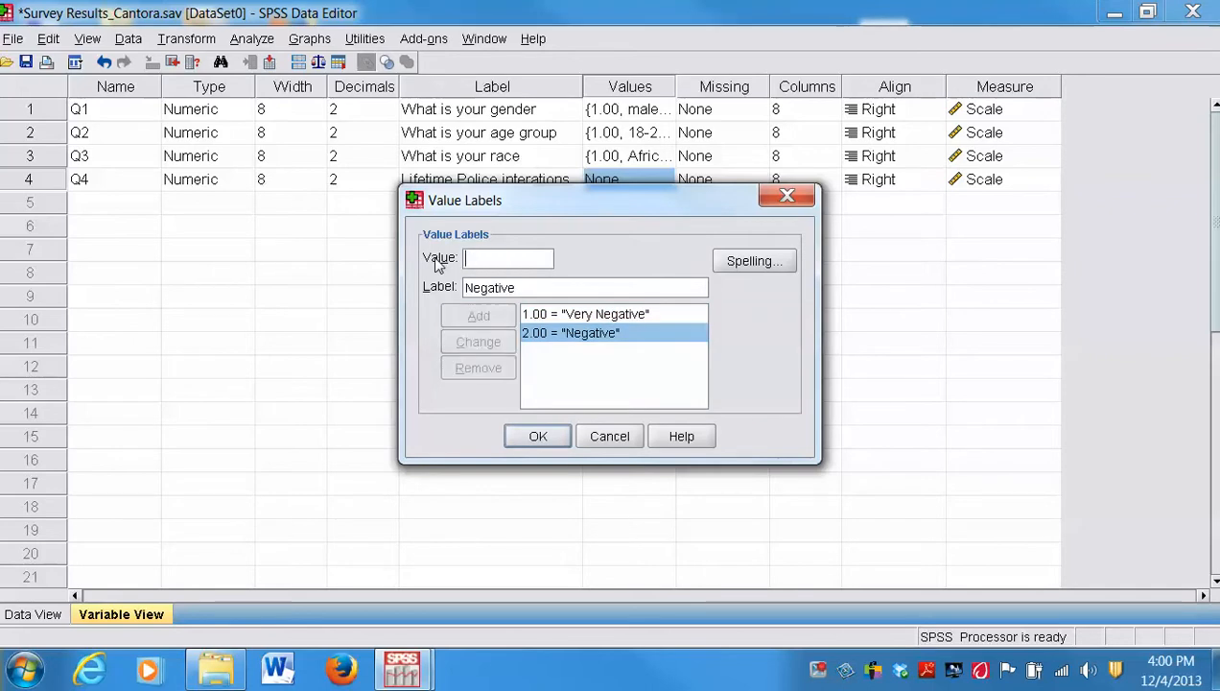
Add value 3 with the label "Mostly Positive" to the Q4 value labels.
type("3")
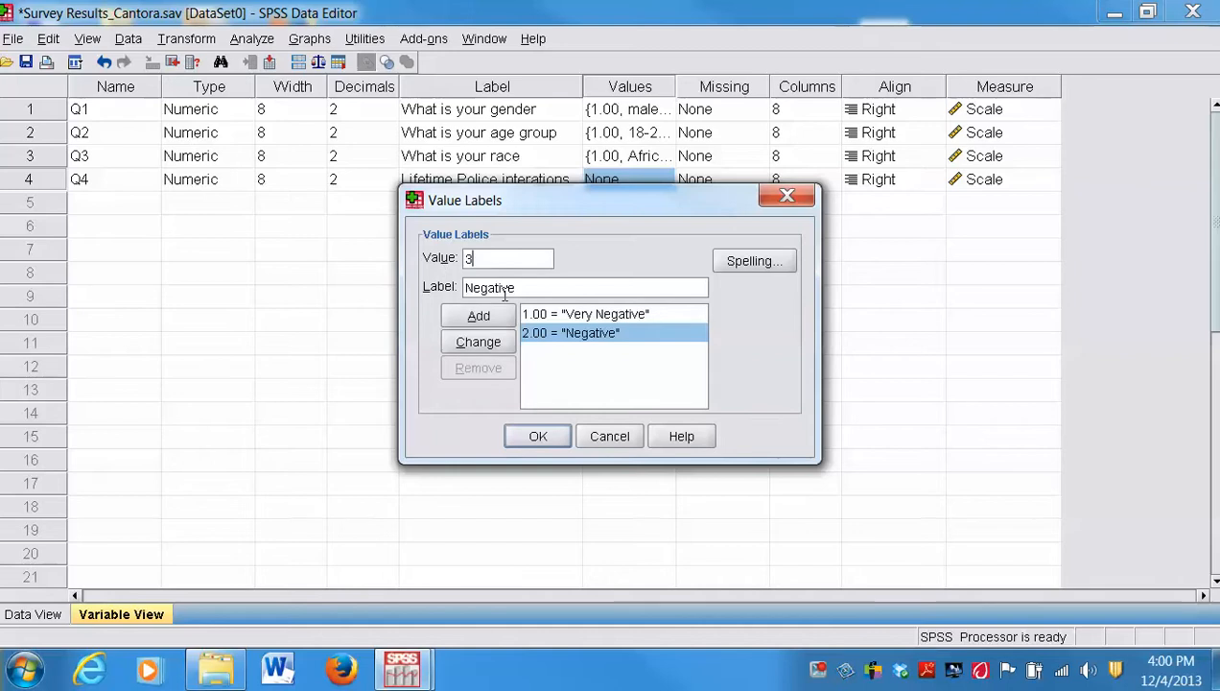
left_click(527, 291)
key("BackSpace")
key("BackSpace")
key("BackSpace")
key("BackSpace")
key("BackSpace")
key("BackSpace")
key("BackSpace")
key("BackSpace")
type("Mostly Positive")
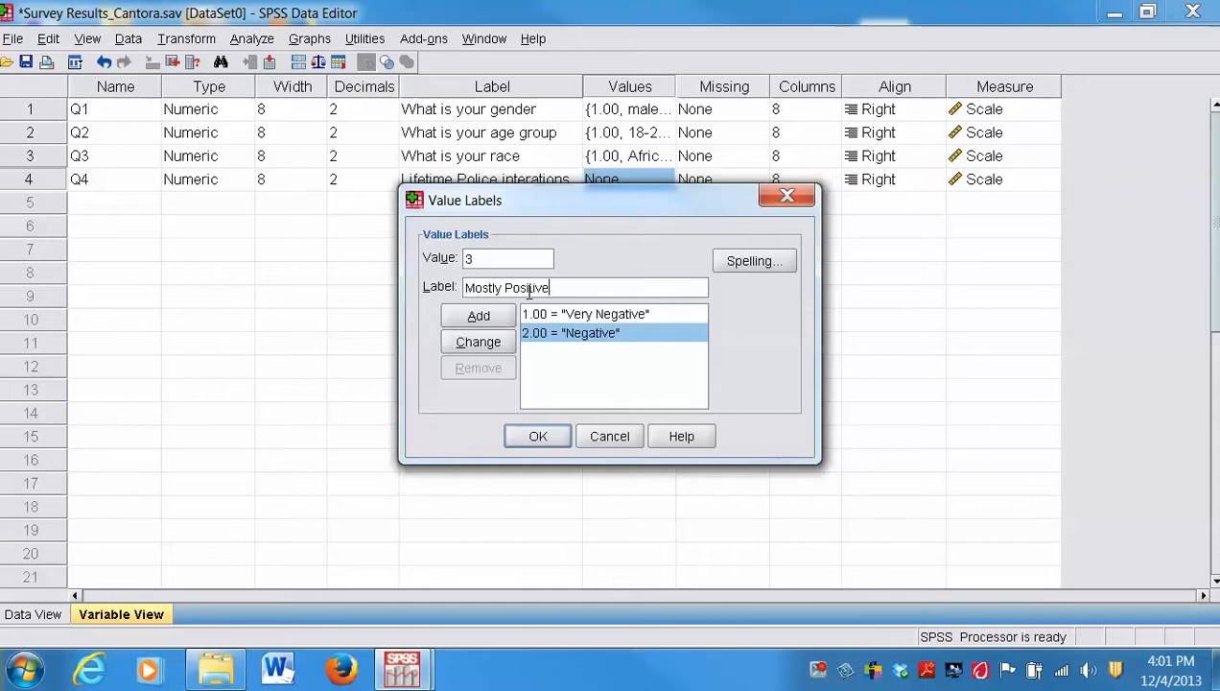
left_click(479, 316)
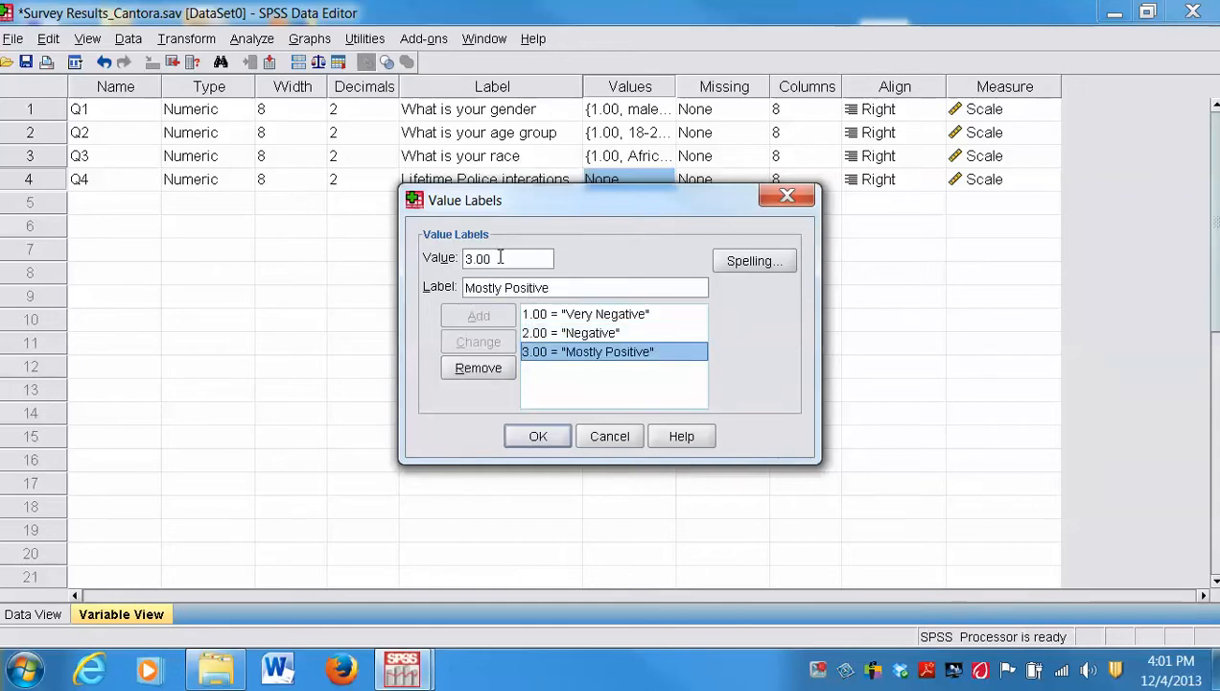
Add value 4 with the label "Very Positive" to the Q4 value labels and accept the set.
left_click_drag(466, 258, 463, 287)
type("4")
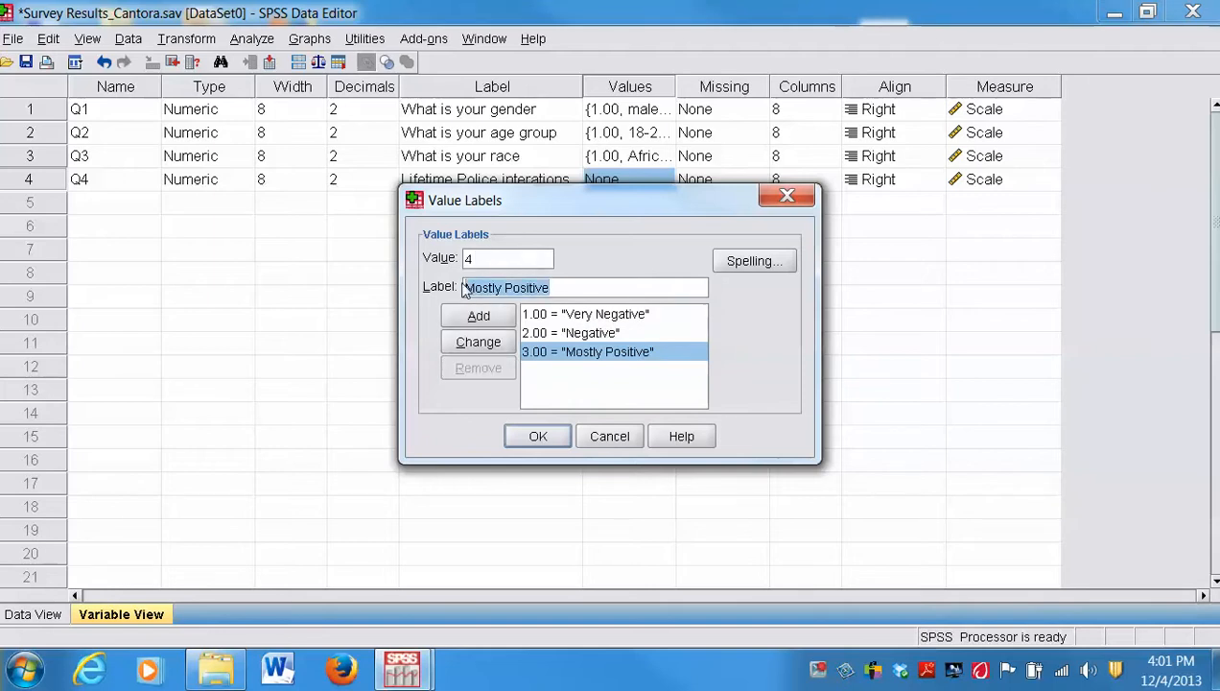
type("Very")
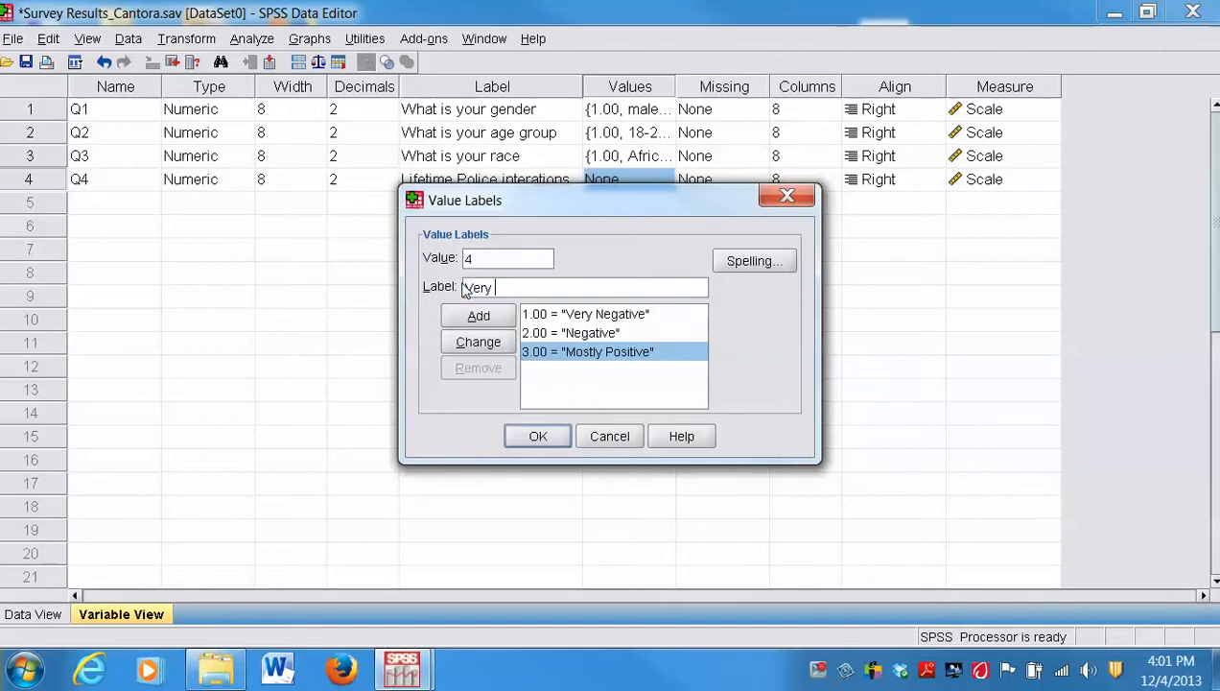
type(" Positive")
left_click(465, 320)
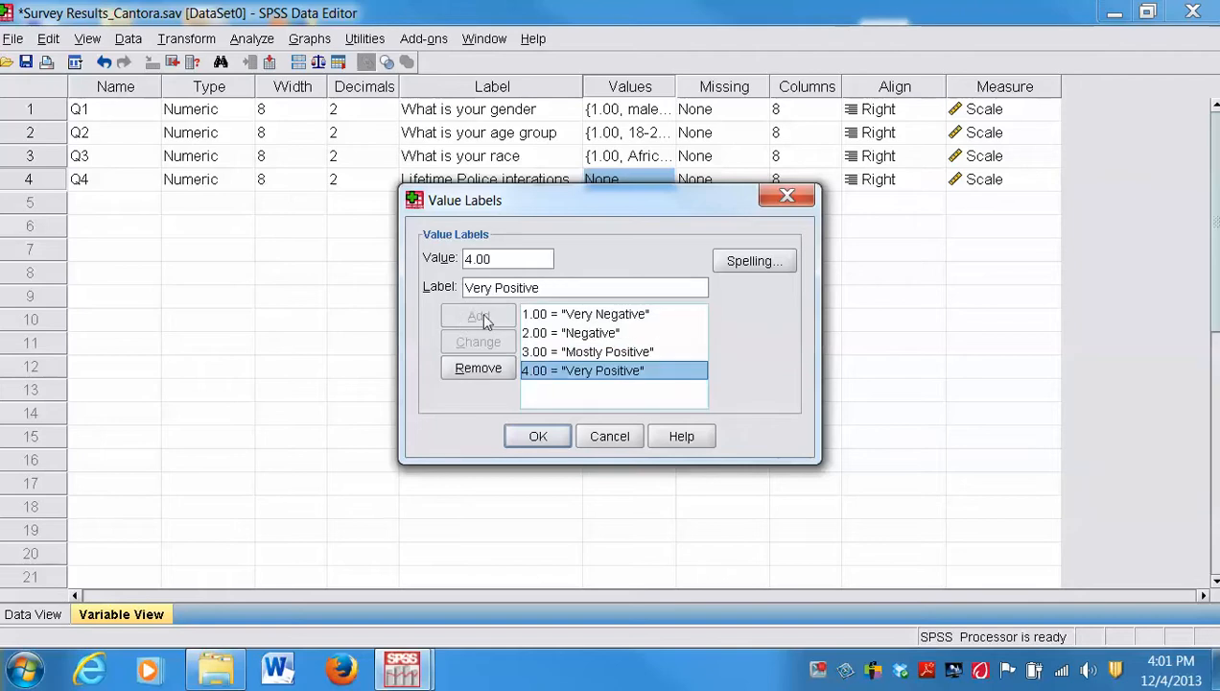
left_click(545, 437)
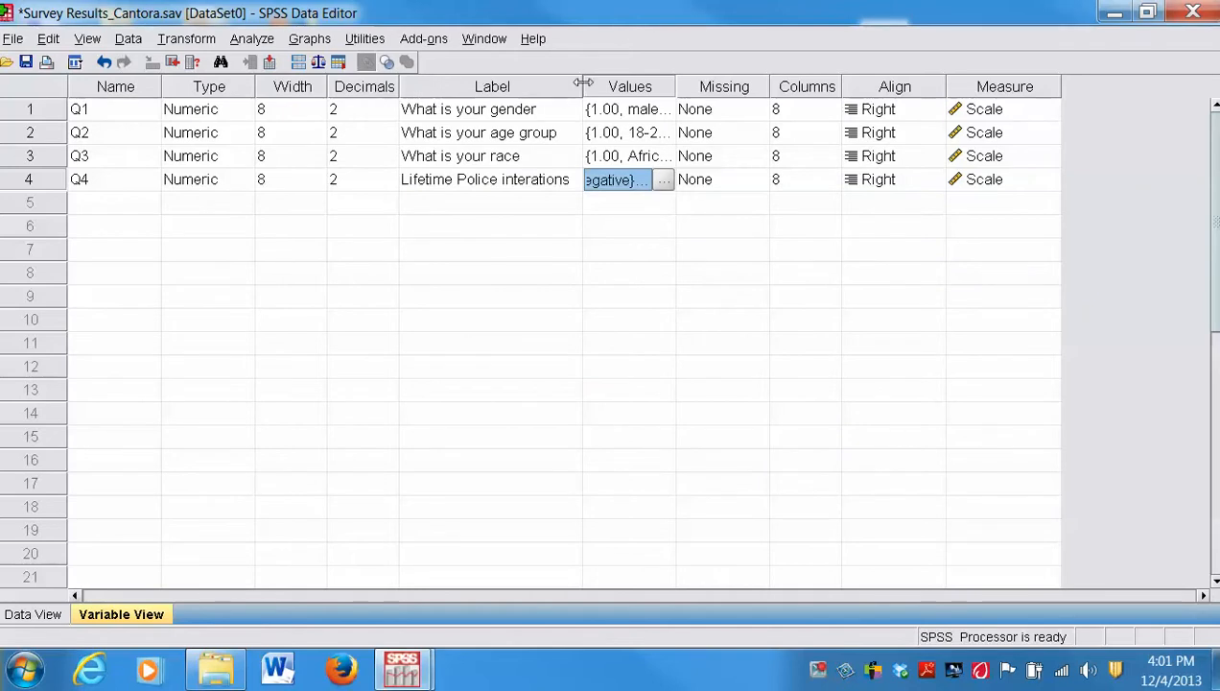
Widen the Label column slightly and the Values column enough to show the first coded value of each variable.
left_click_drag(582, 86, 591, 86)
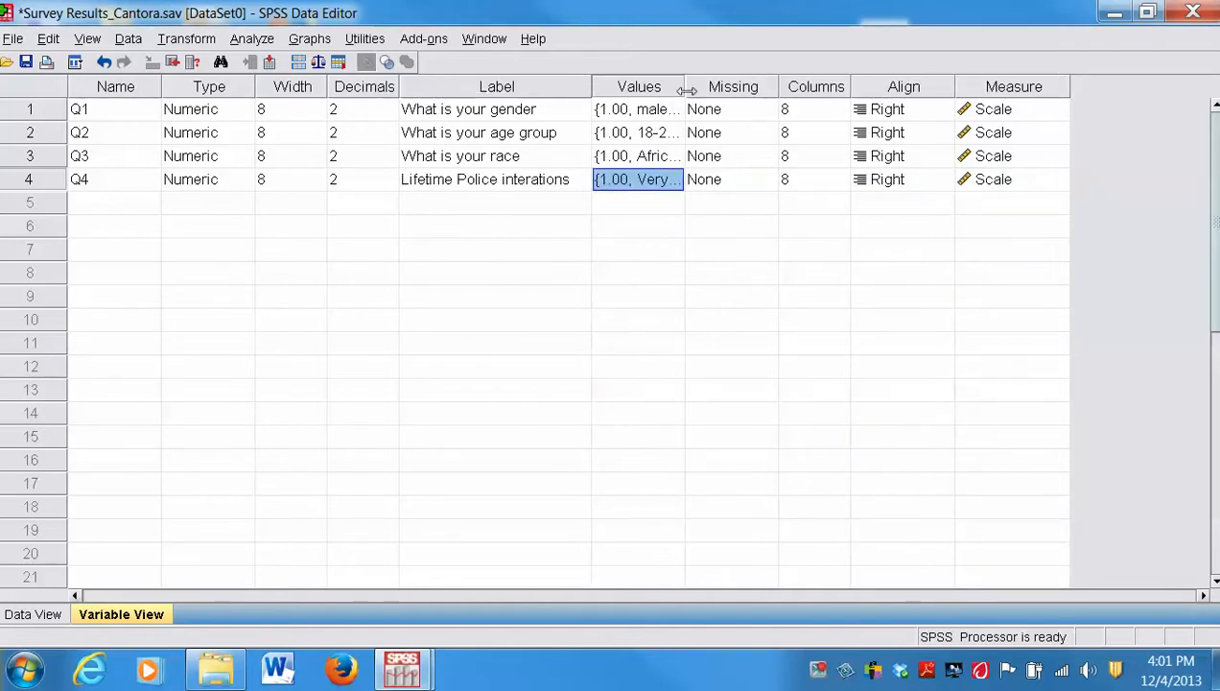
left_click_drag(684, 89, 803, 94)
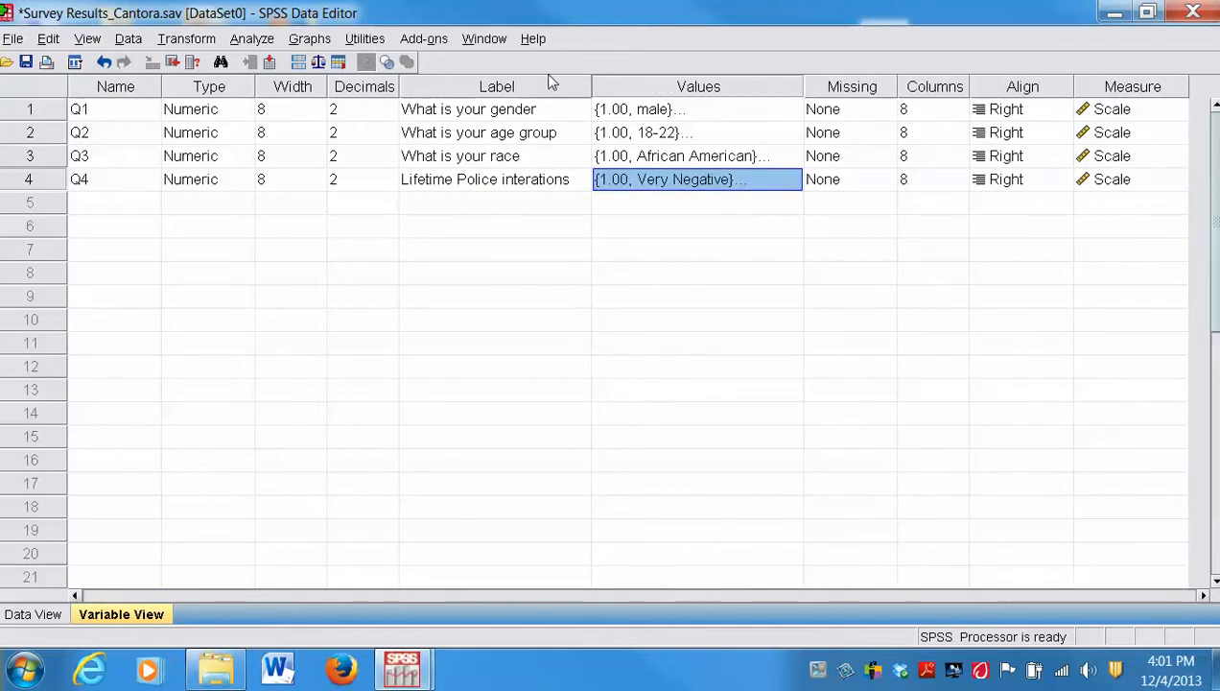
left_click(144, 88)
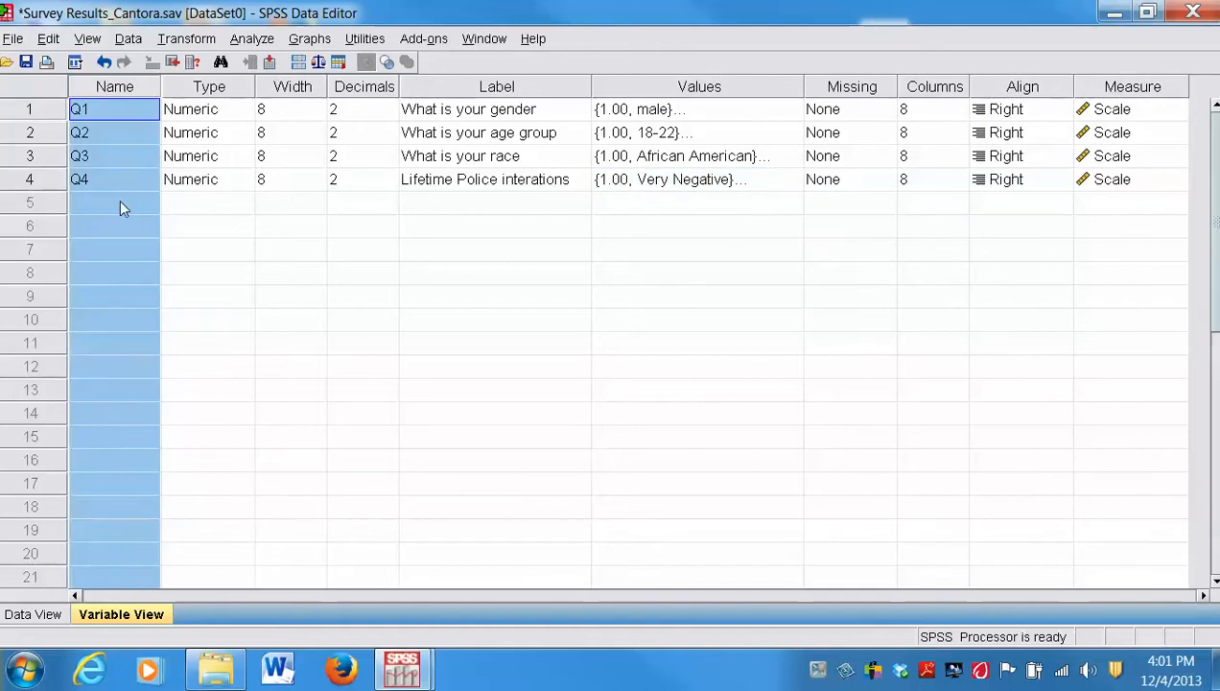
left_click(445, 88)
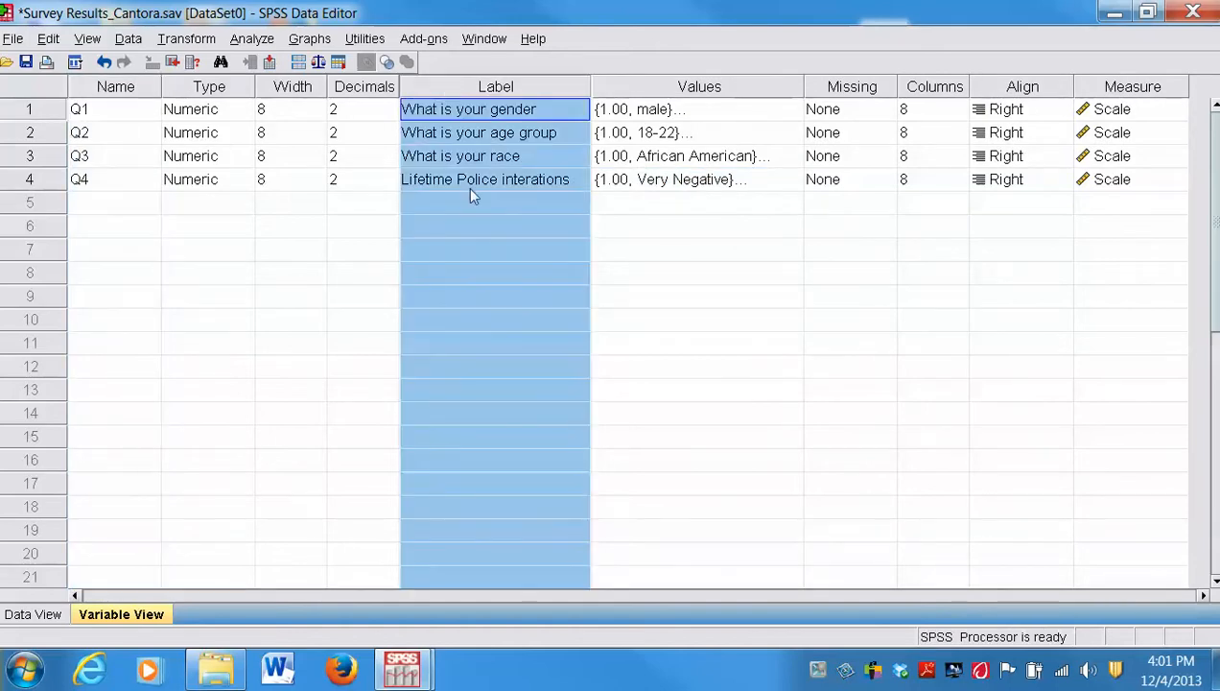
left_click(89, 137)
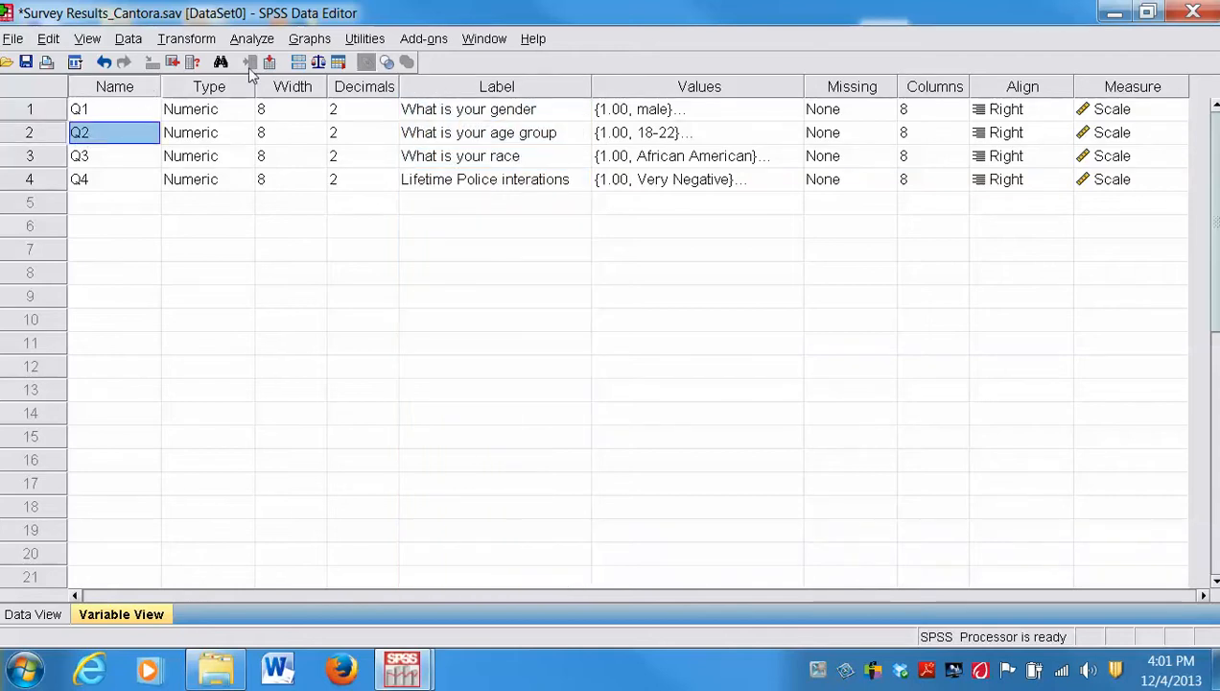
left_click(495, 86)
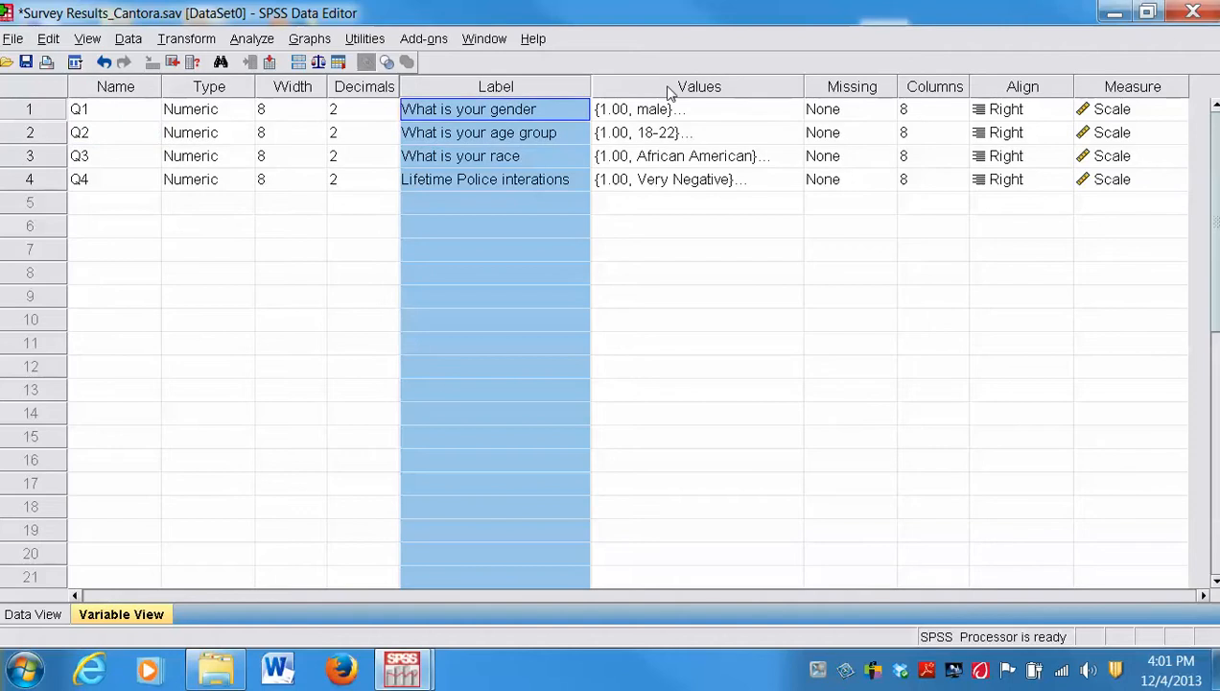
left_click(699, 87)
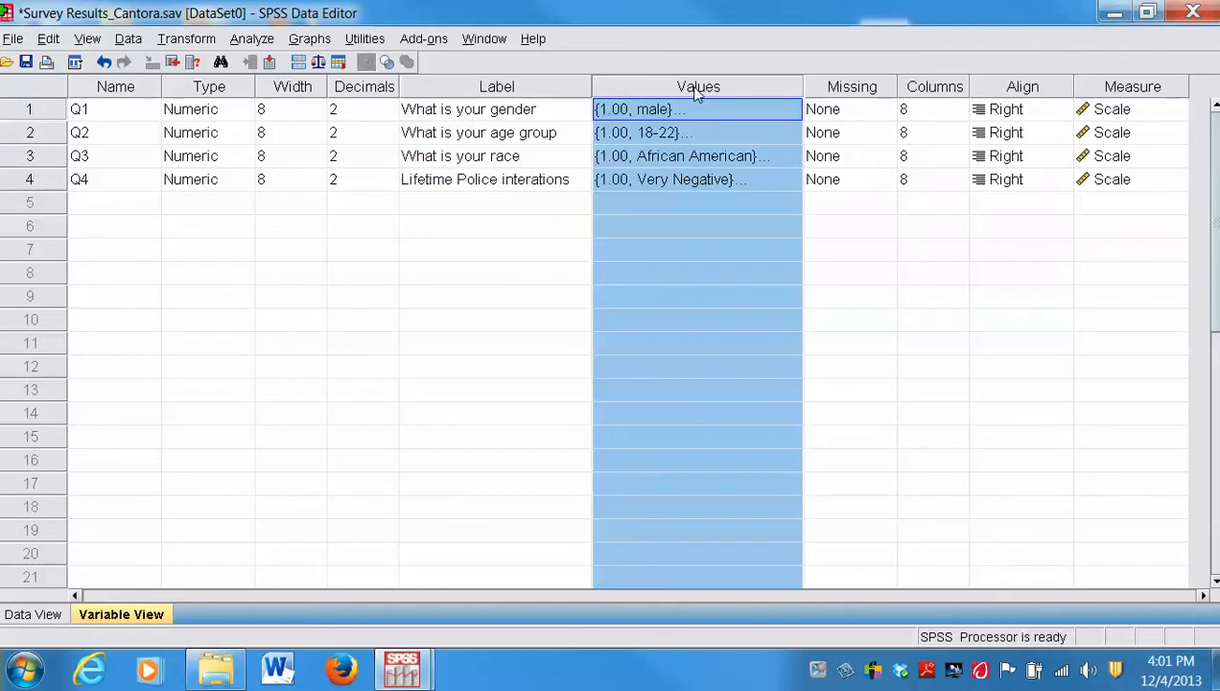
left_click(493, 156)
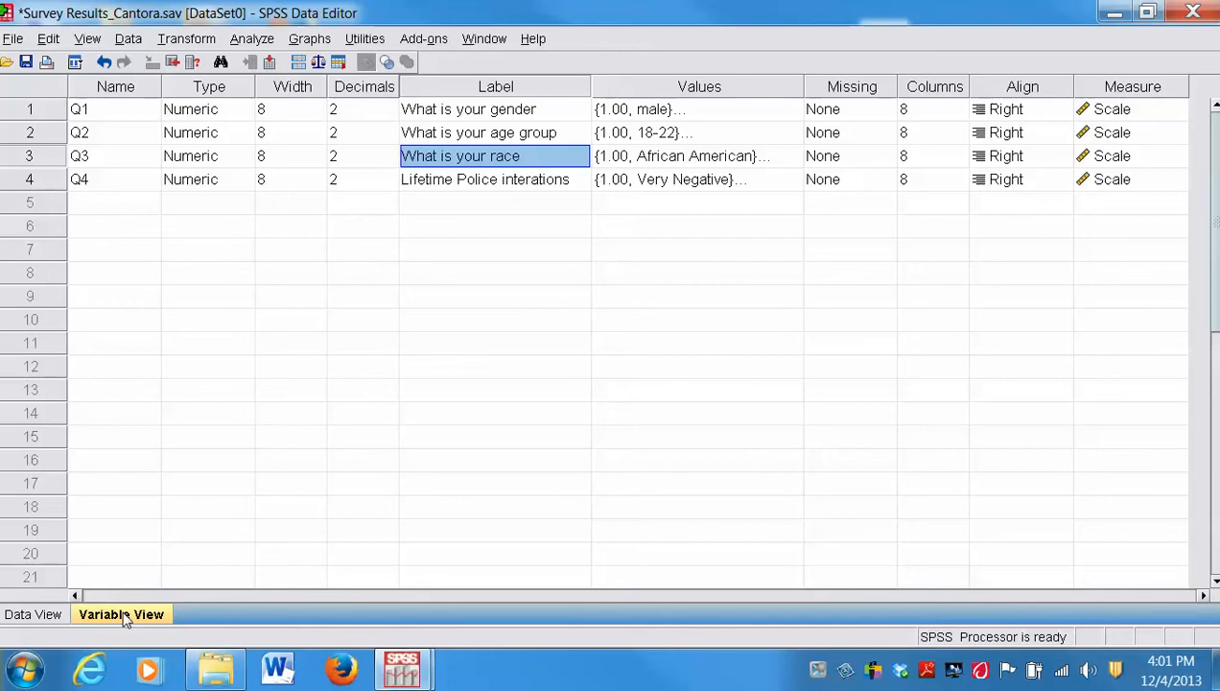
Switch from the variable definitions to the Data View for entering survey responses.
left_click(39, 622)
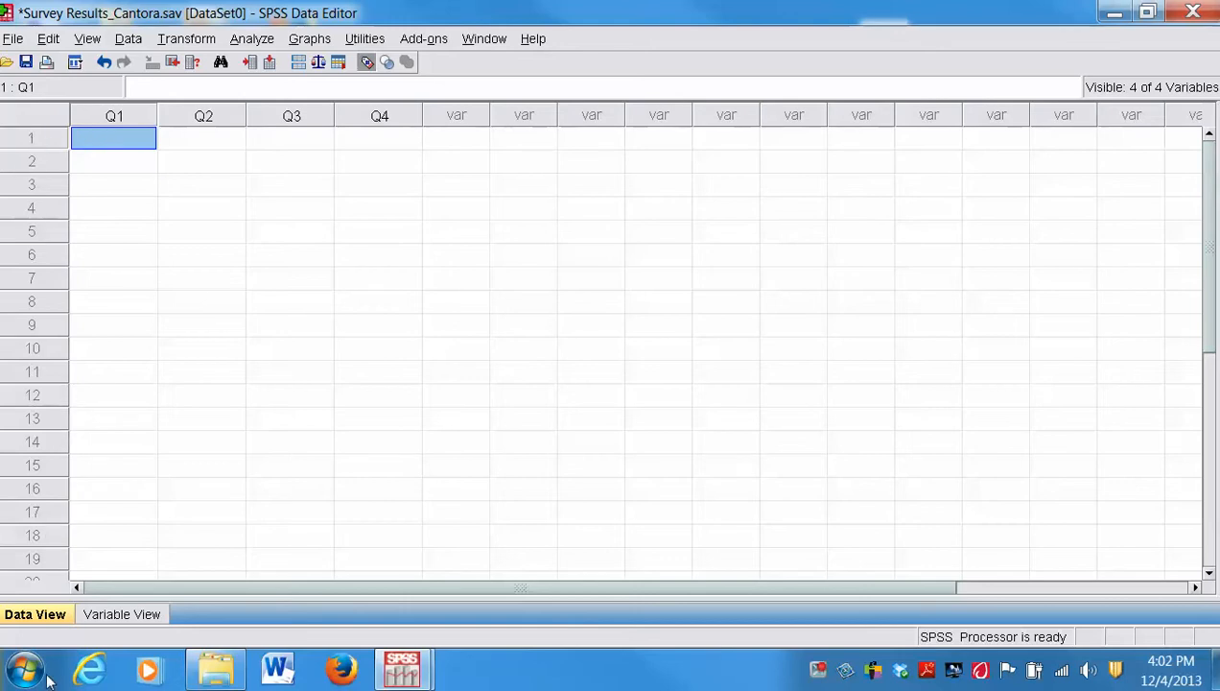
left_click(32, 141)
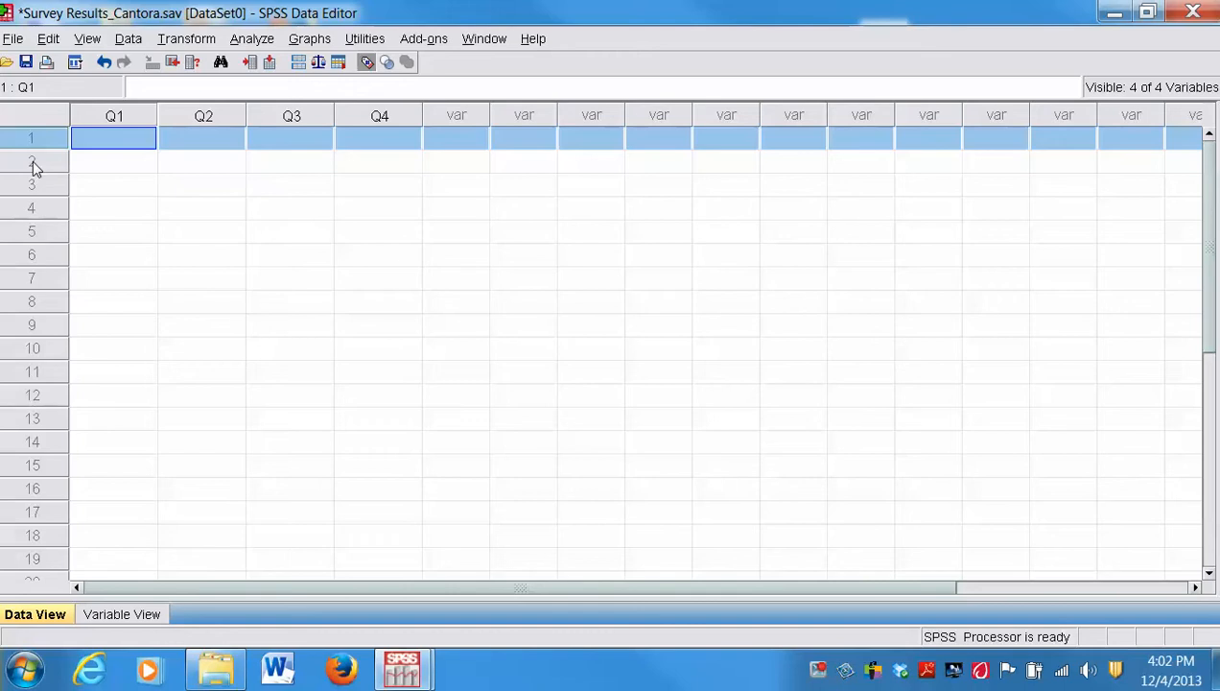
left_click(33, 163)
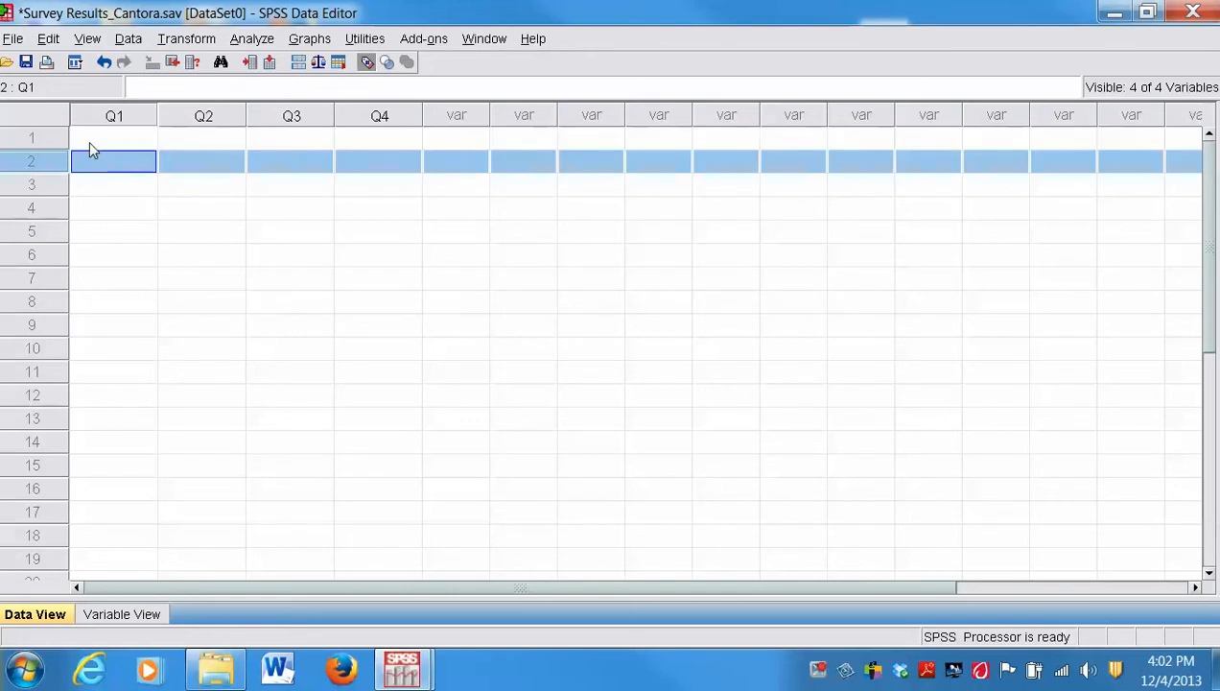
left_click(46, 139)
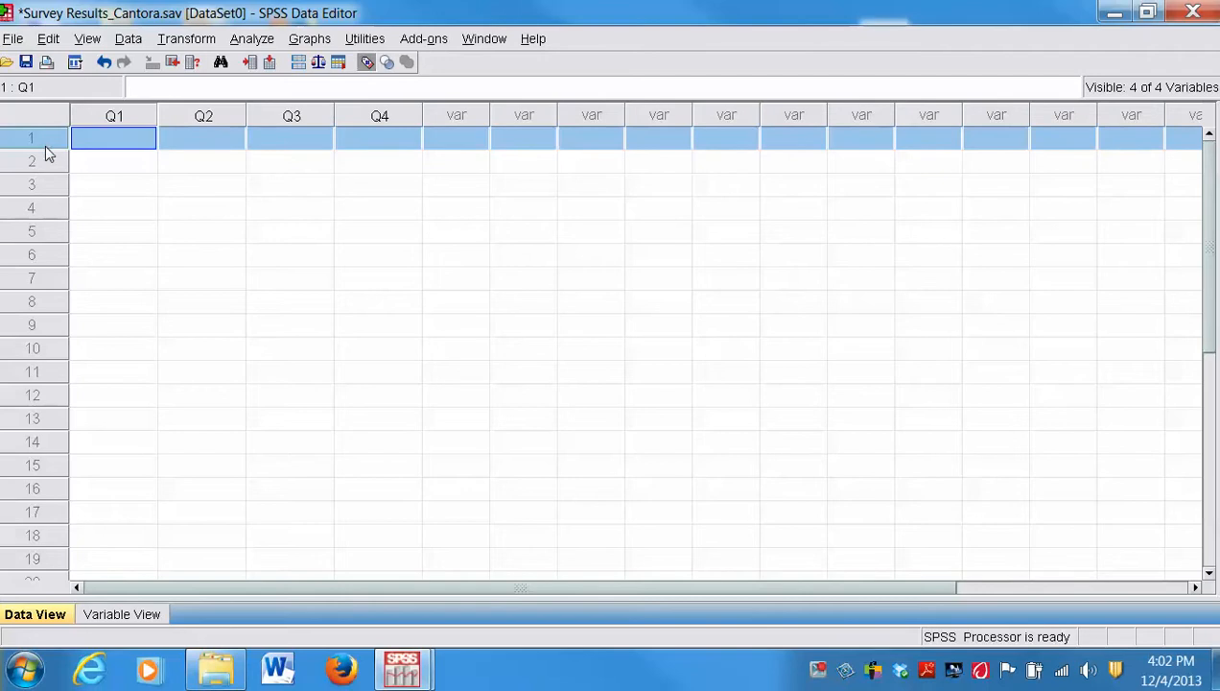
left_click(45, 161)
left_click(48, 187)
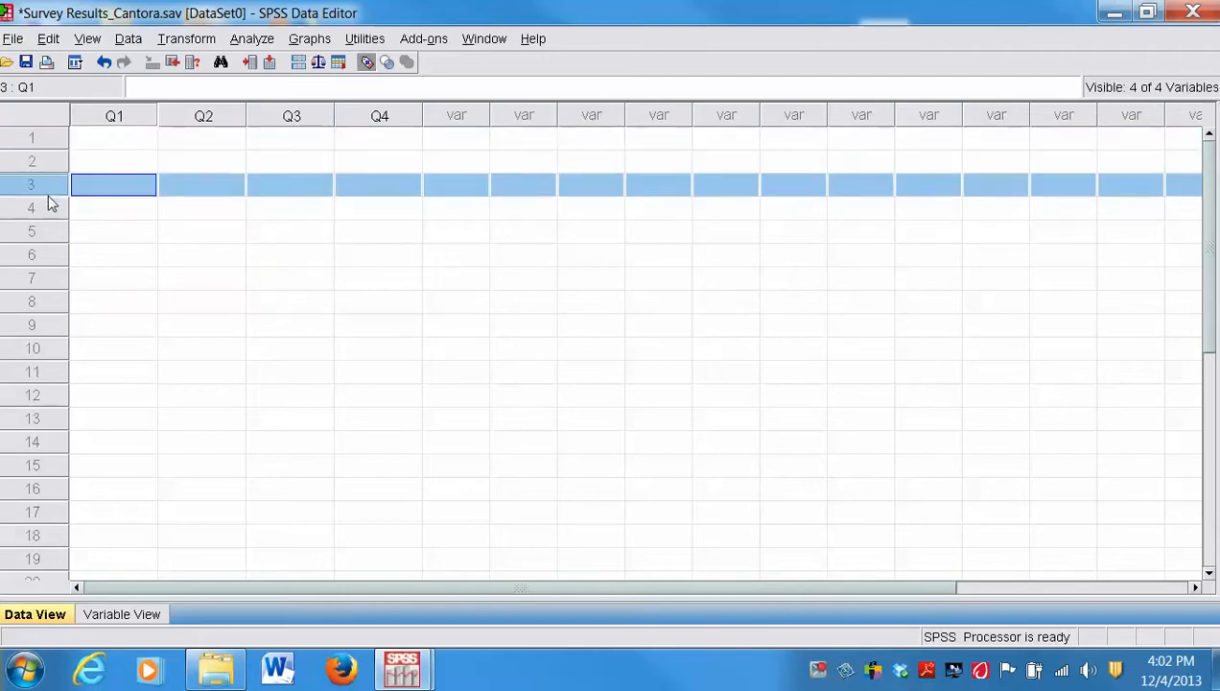
left_click(50, 211)
left_click(50, 234)
left_click(51, 255)
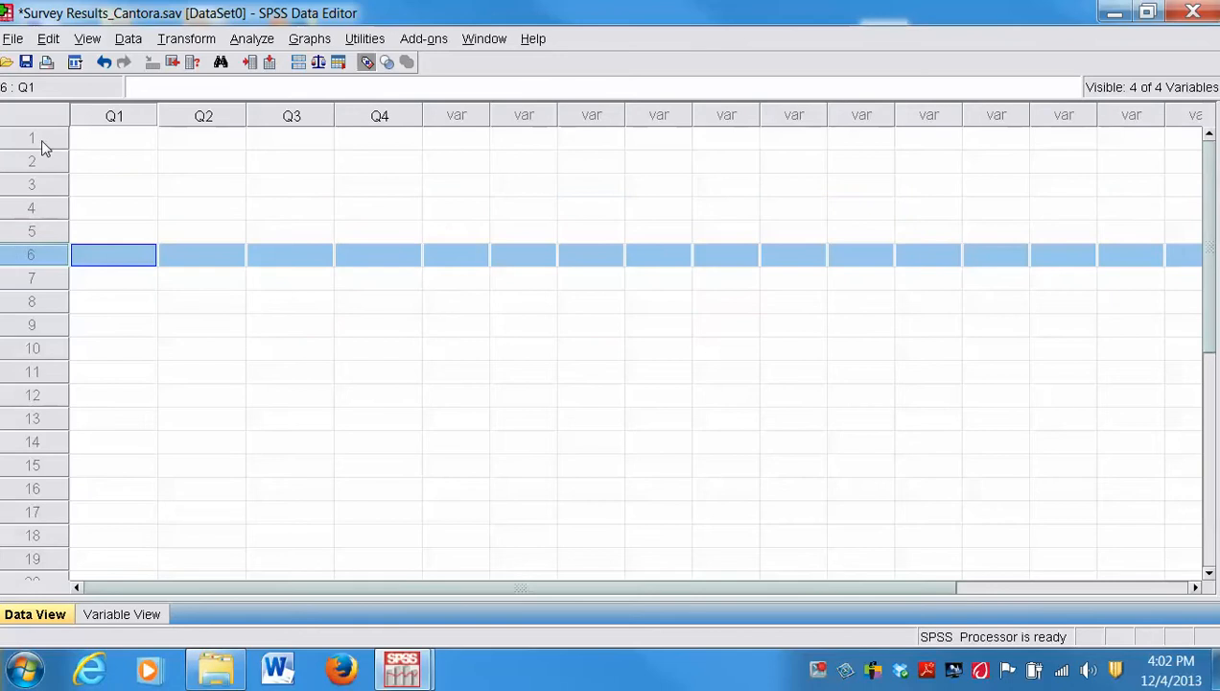
Set the Q1 response of the first case to "male".
left_click(97, 139)
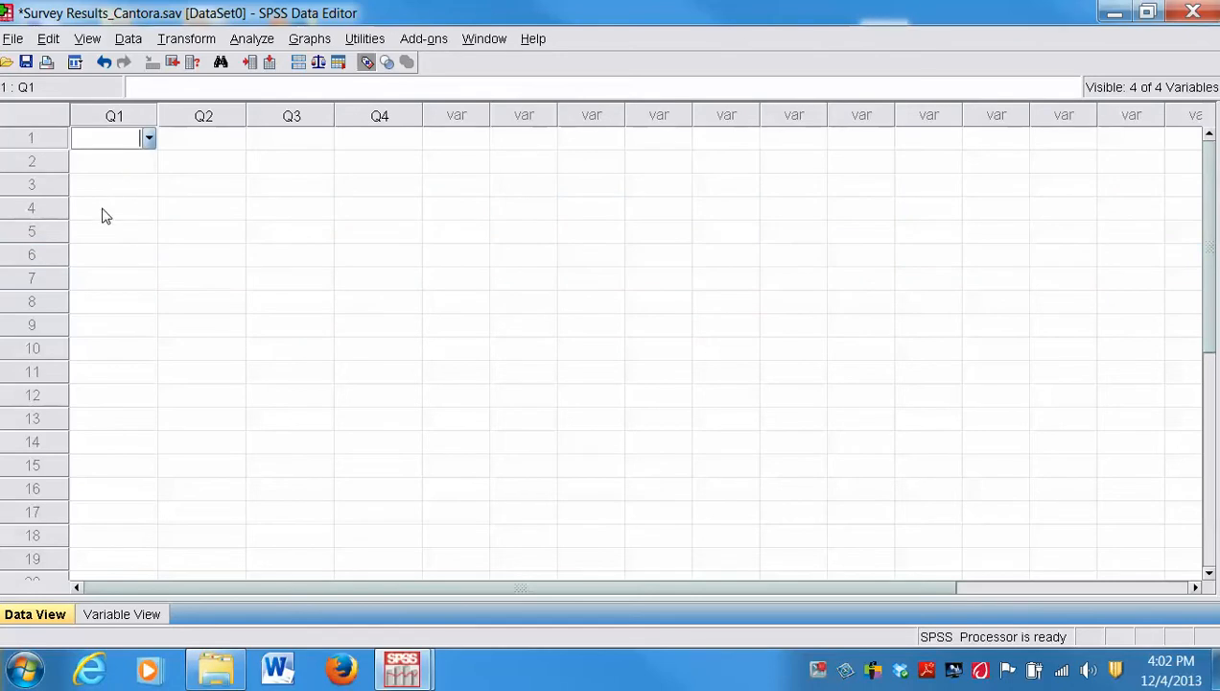
left_click(150, 139)
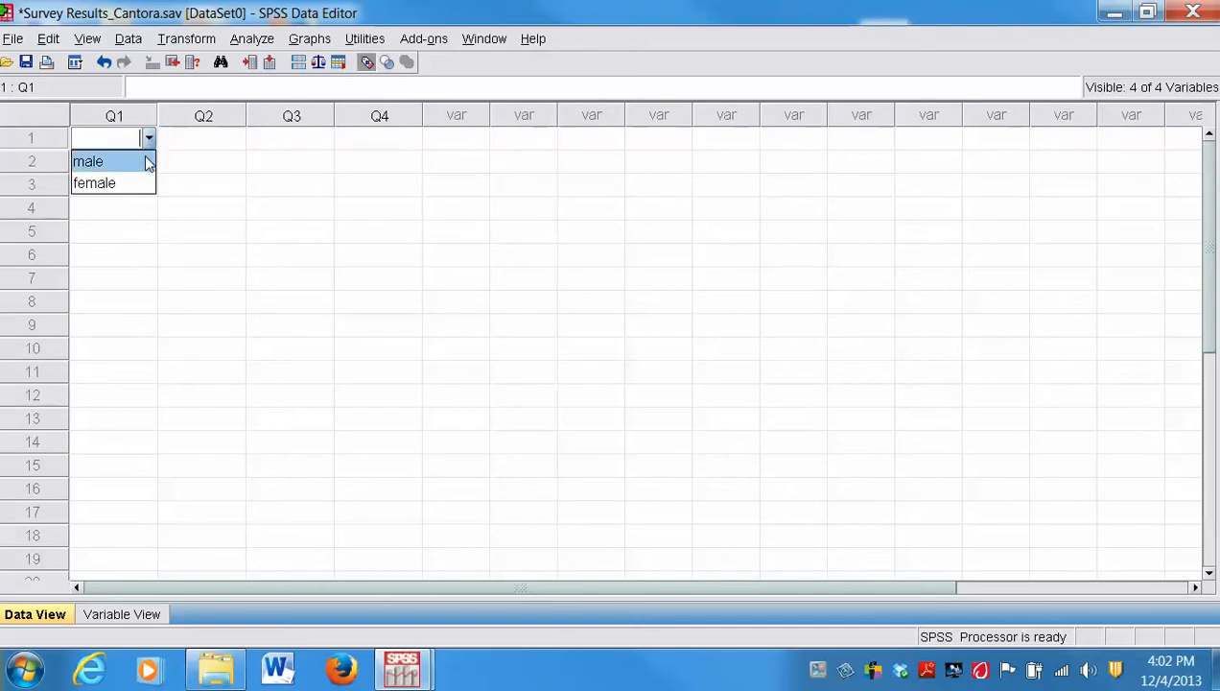
left_click(149, 162)
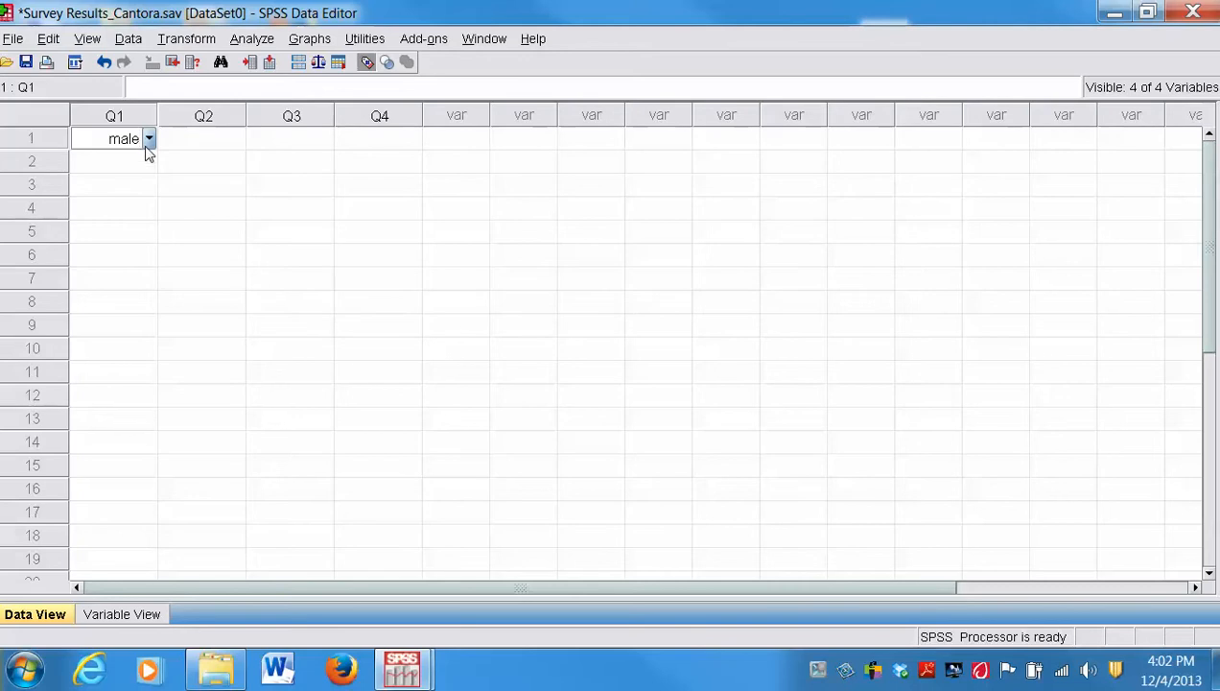
Set the Q2 age group of the first case to "23-25".
left_click(237, 142)
left_click(241, 142)
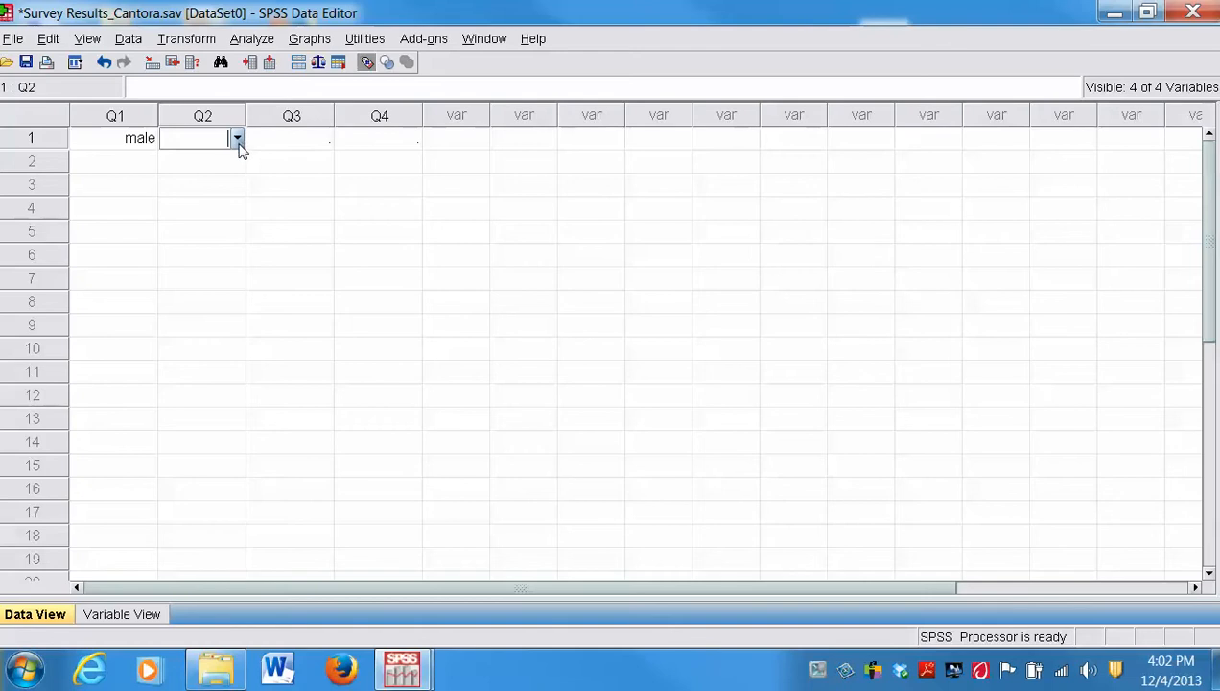
left_click(236, 140)
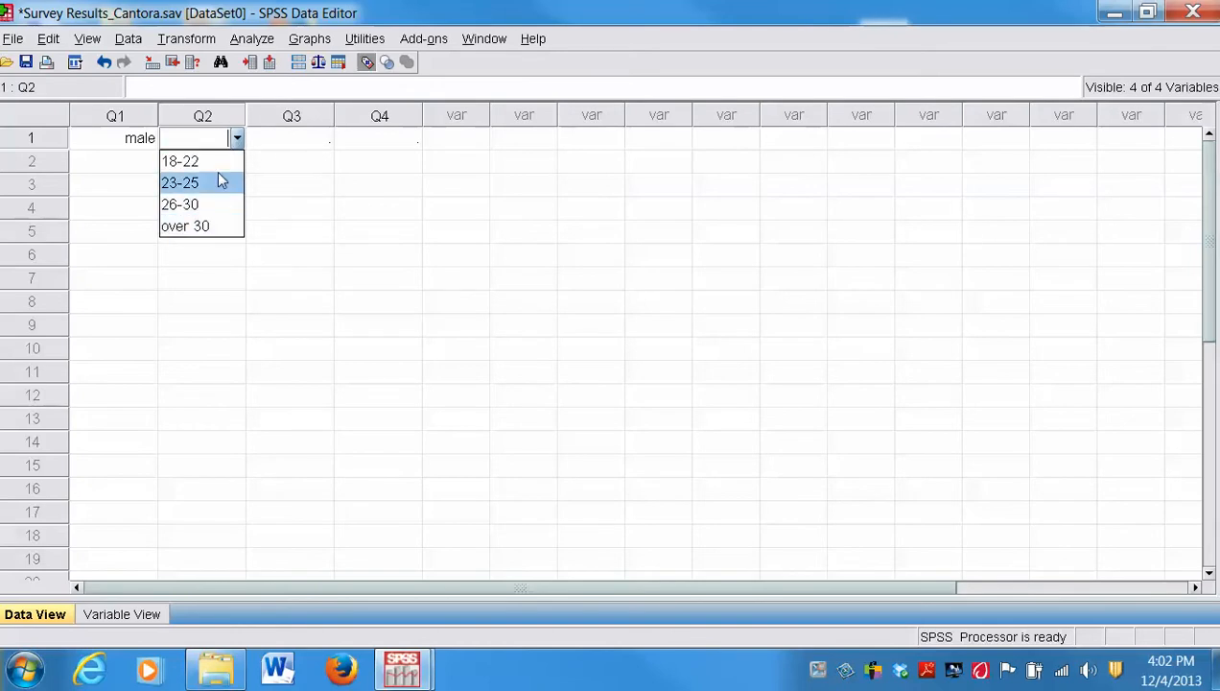
left_click(285, 160)
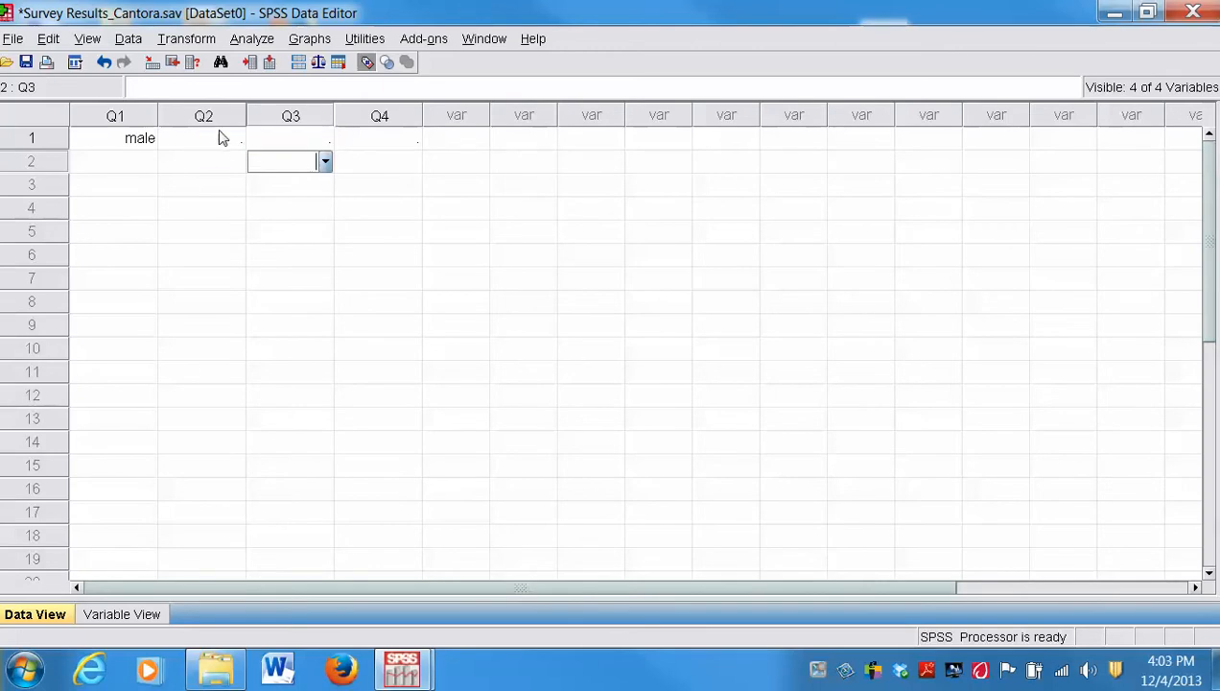
left_click(227, 137)
left_click(236, 140)
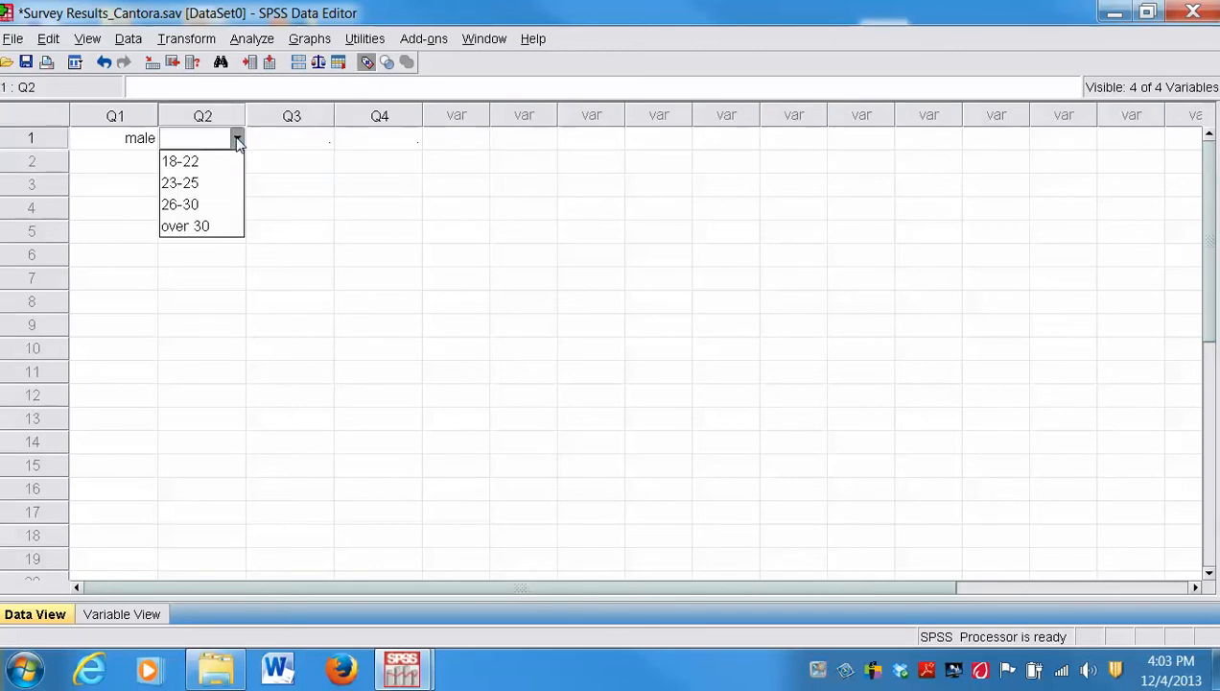
left_click(230, 190)
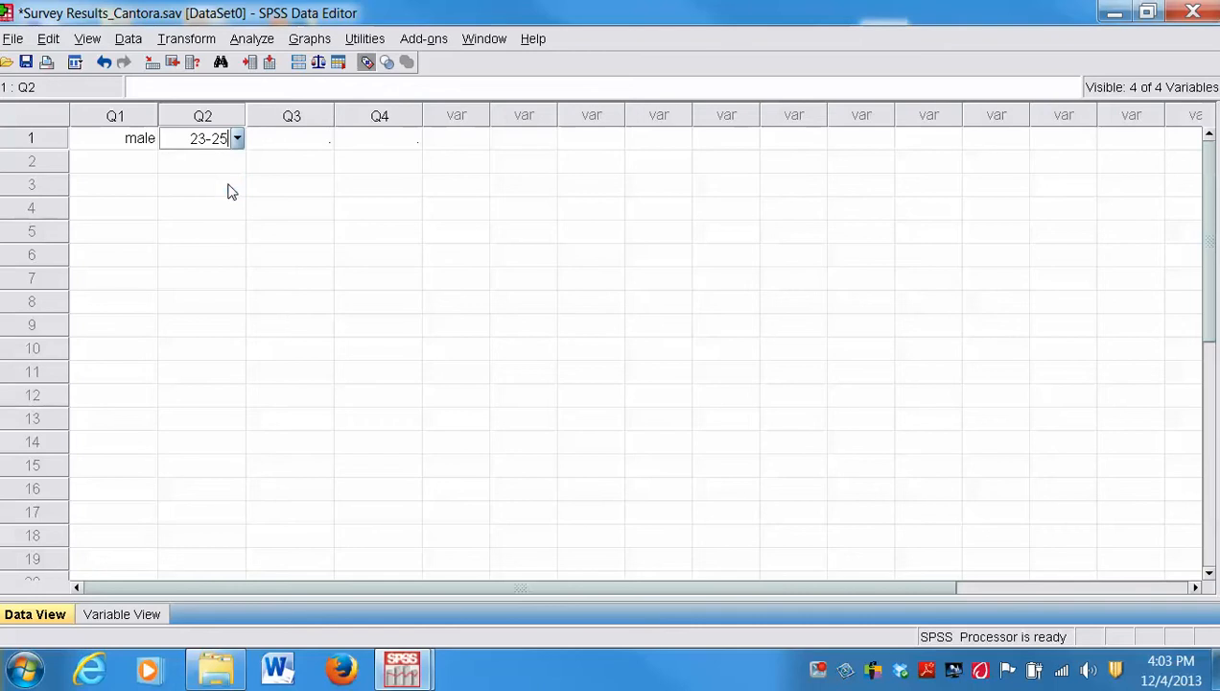
Set the Q3 race of the first case to "African American".
left_click(321, 137)
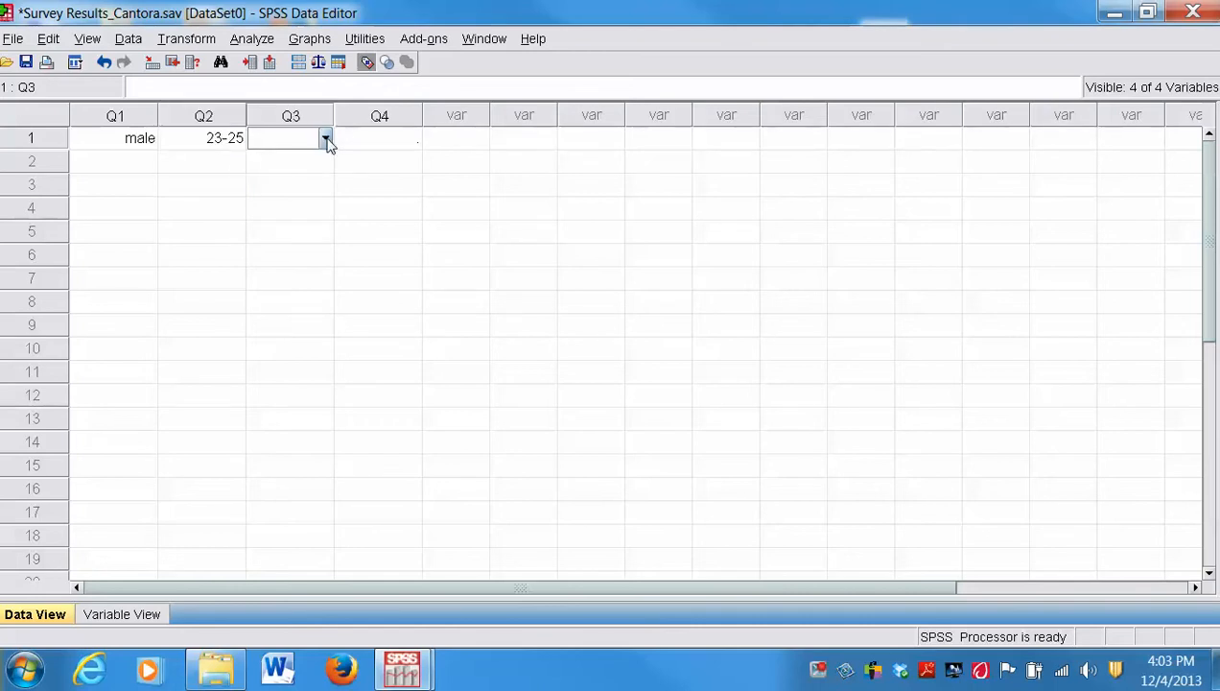
left_click(326, 140)
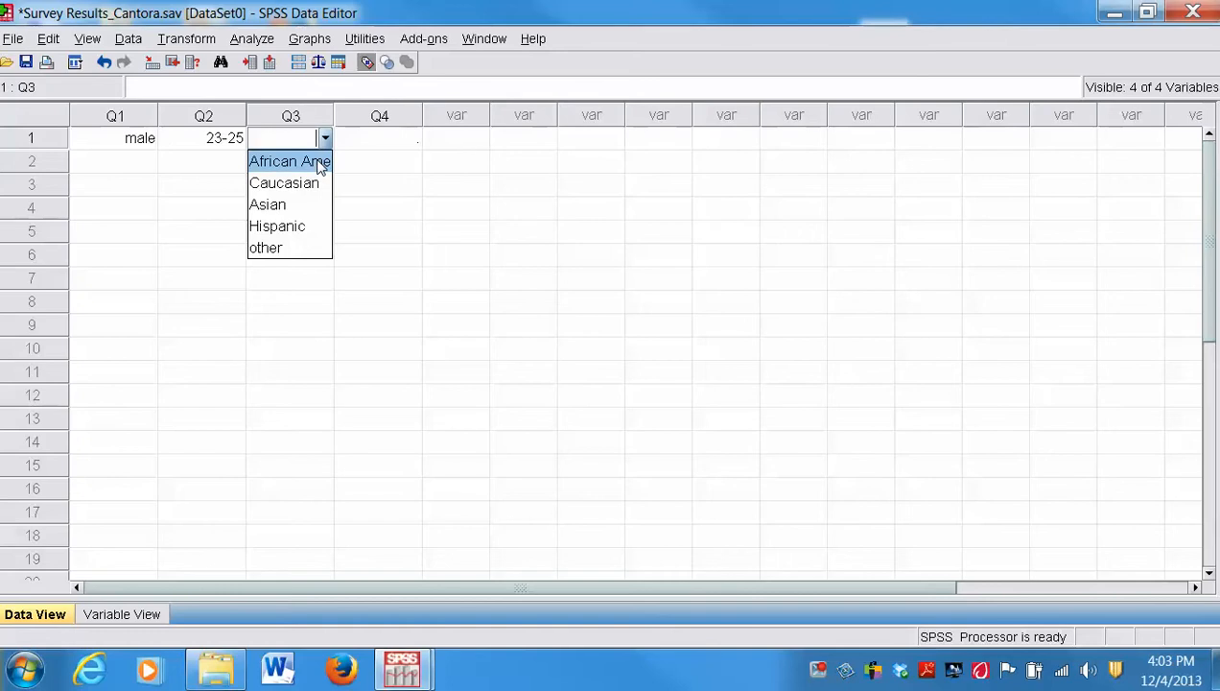
left_click(320, 163)
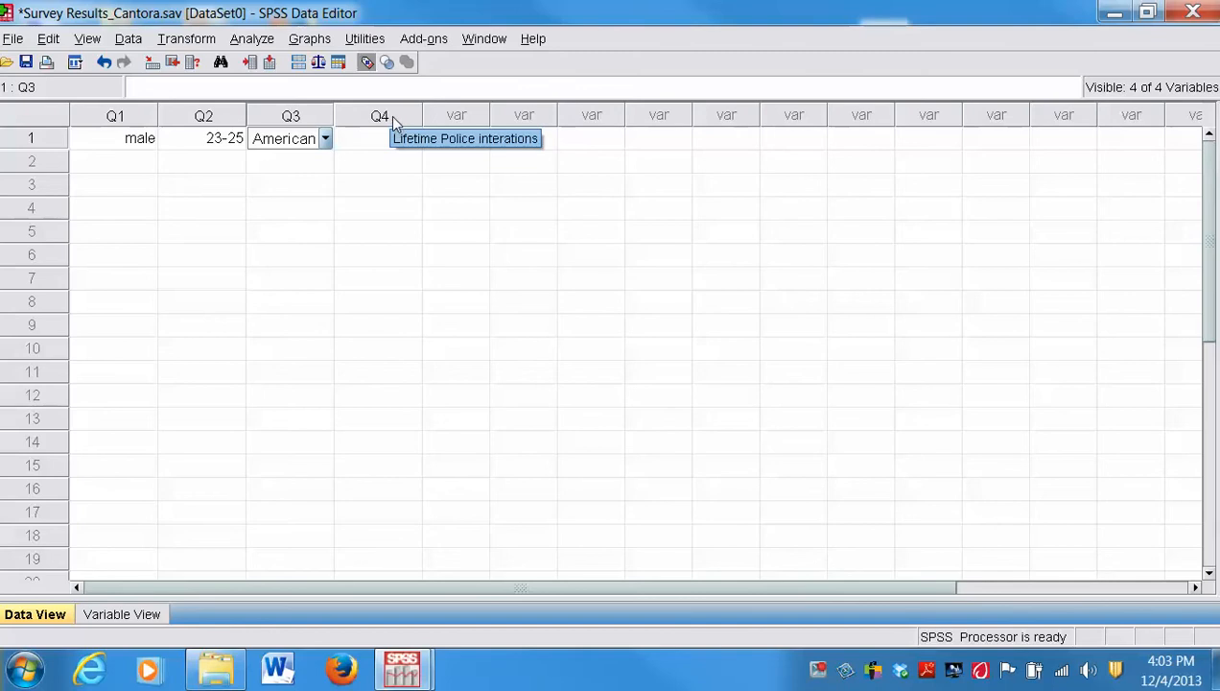
Set the Q4 lifetime police interactions response of the first case to "Mostly Positive".
left_click(388, 115)
left_click(414, 138)
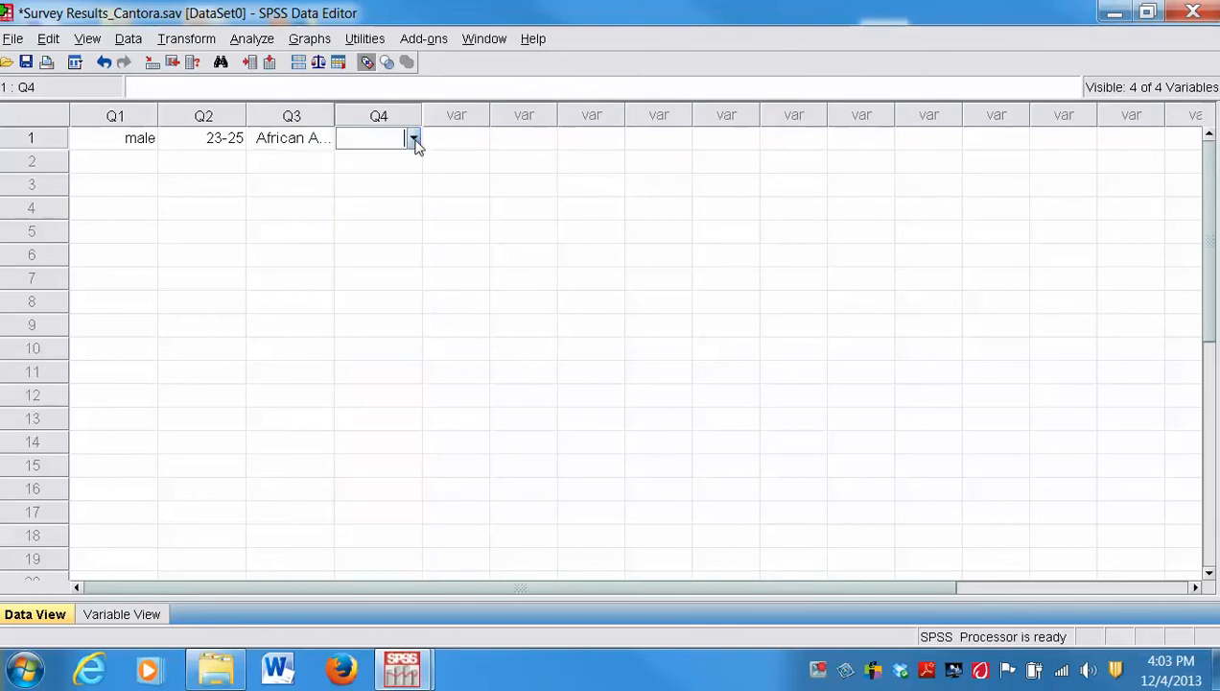
left_click(413, 139)
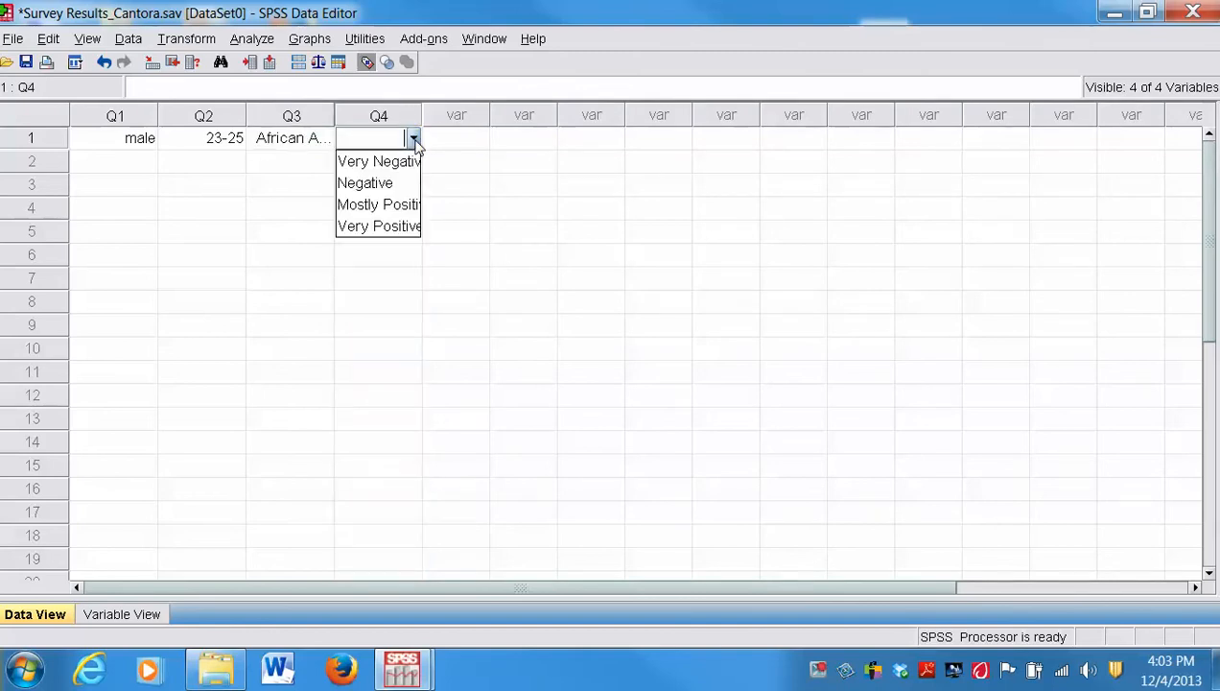
left_click(391, 211)
left_click(466, 146)
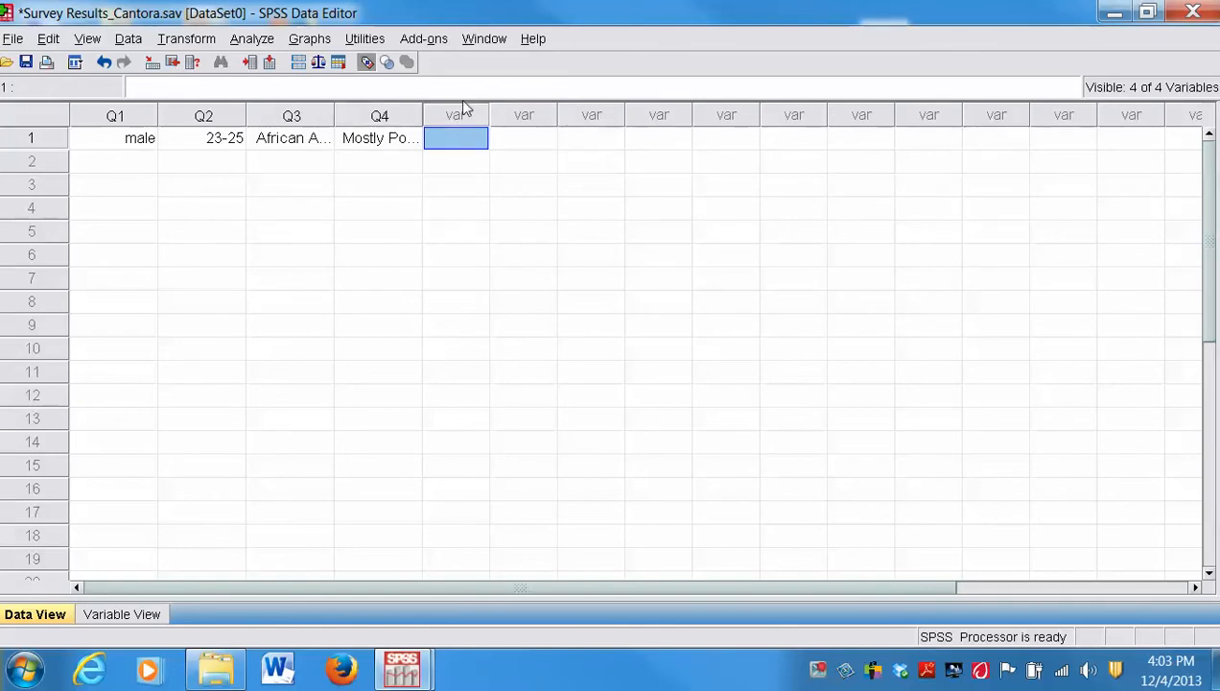
For the second case, set the Q1 gender to "female" and the Q2 age group to "18-22".
left_click(135, 162)
left_click(149, 163)
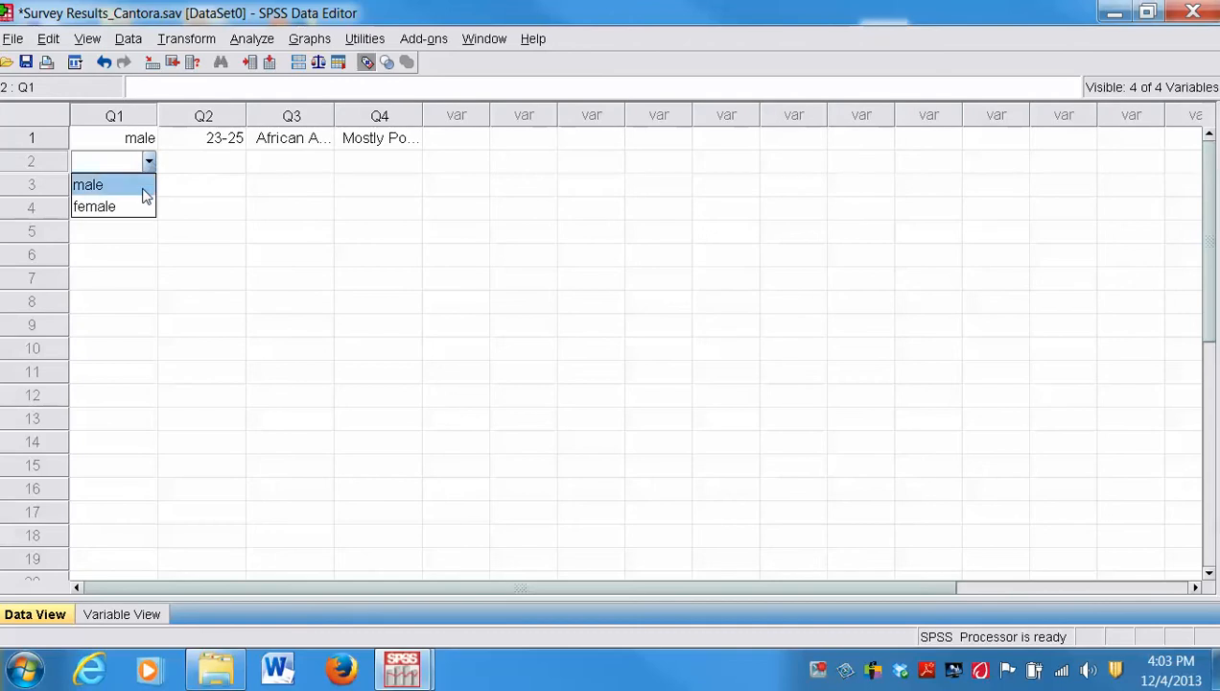
left_click(144, 204)
left_click(227, 163)
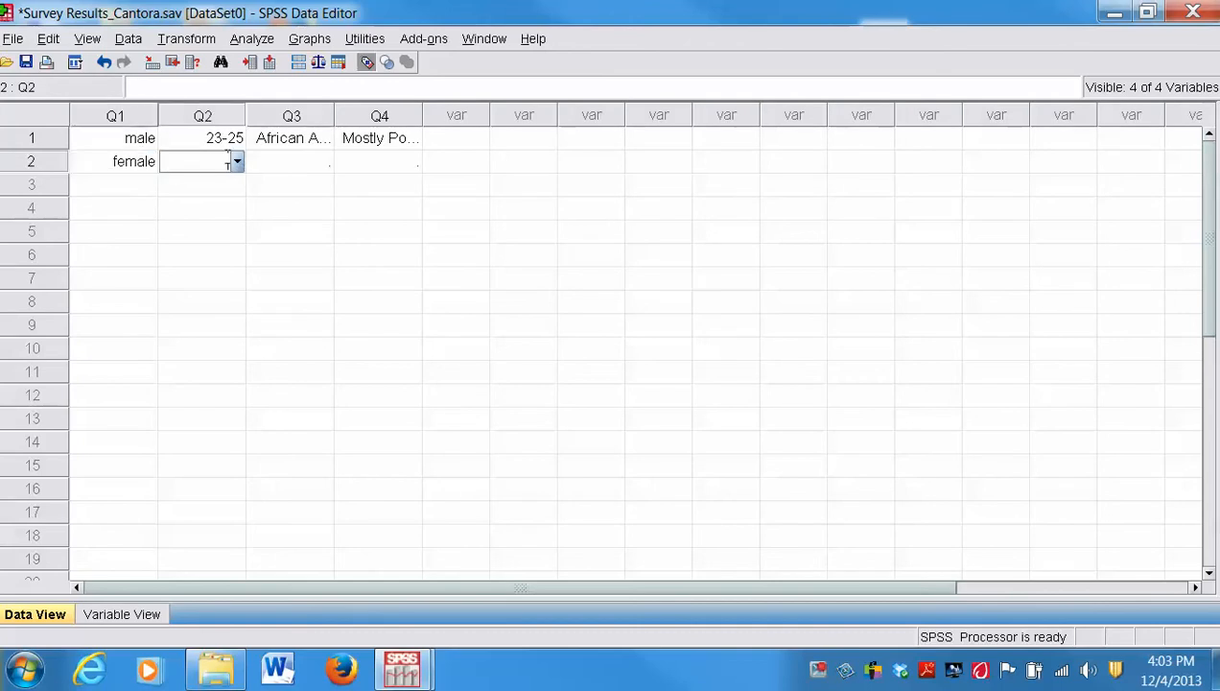
left_click(237, 163)
left_click(229, 188)
For the second case, set the Q3 race to "Caucasian" and the Q4 police interactions response to "Mostly Positive".
left_click(313, 162)
left_click(326, 163)
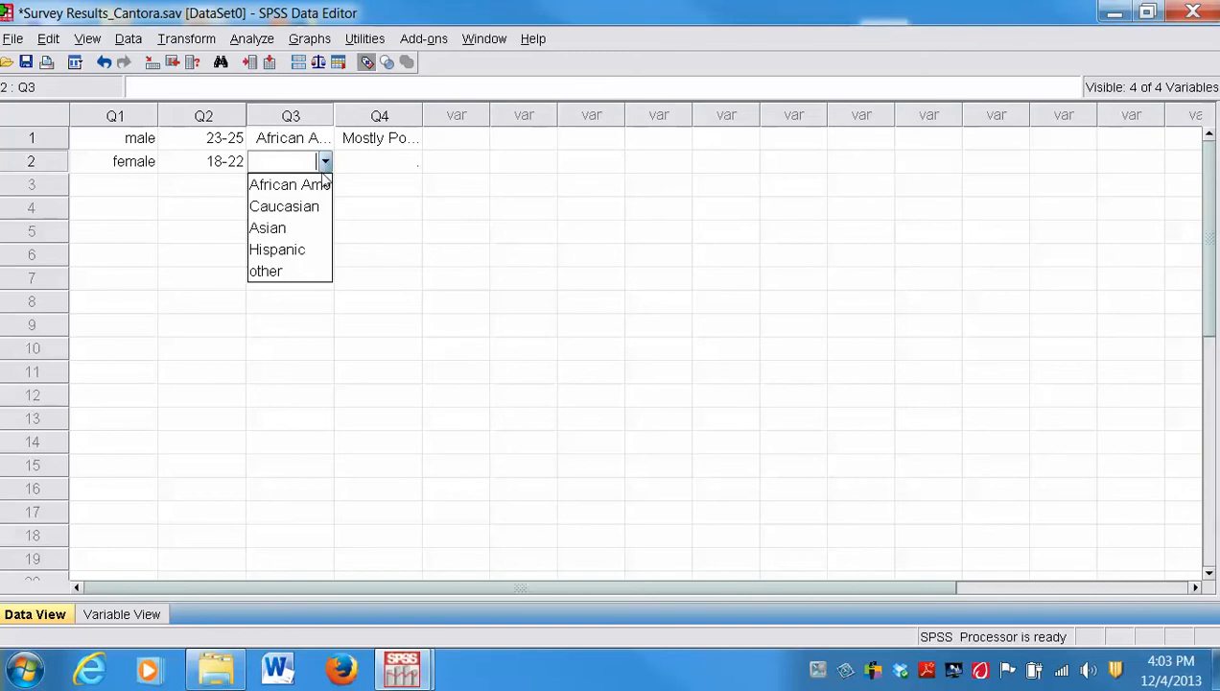
left_click(317, 208)
left_click(405, 162)
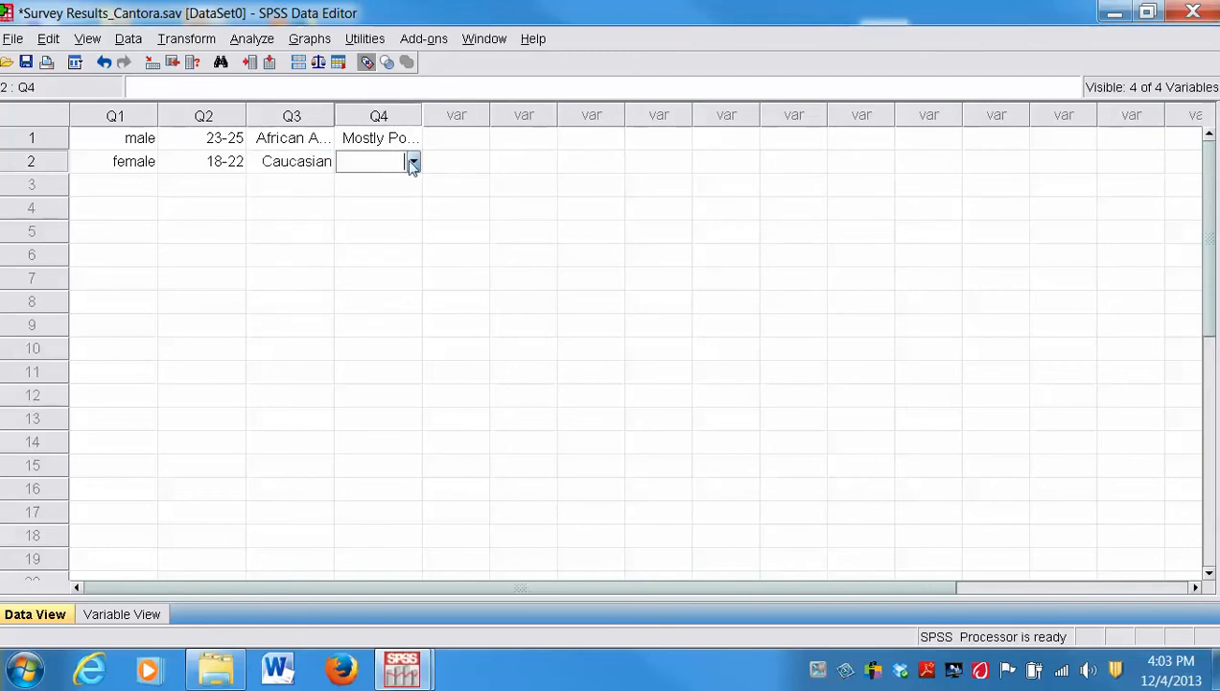
left_click(413, 162)
left_click(393, 228)
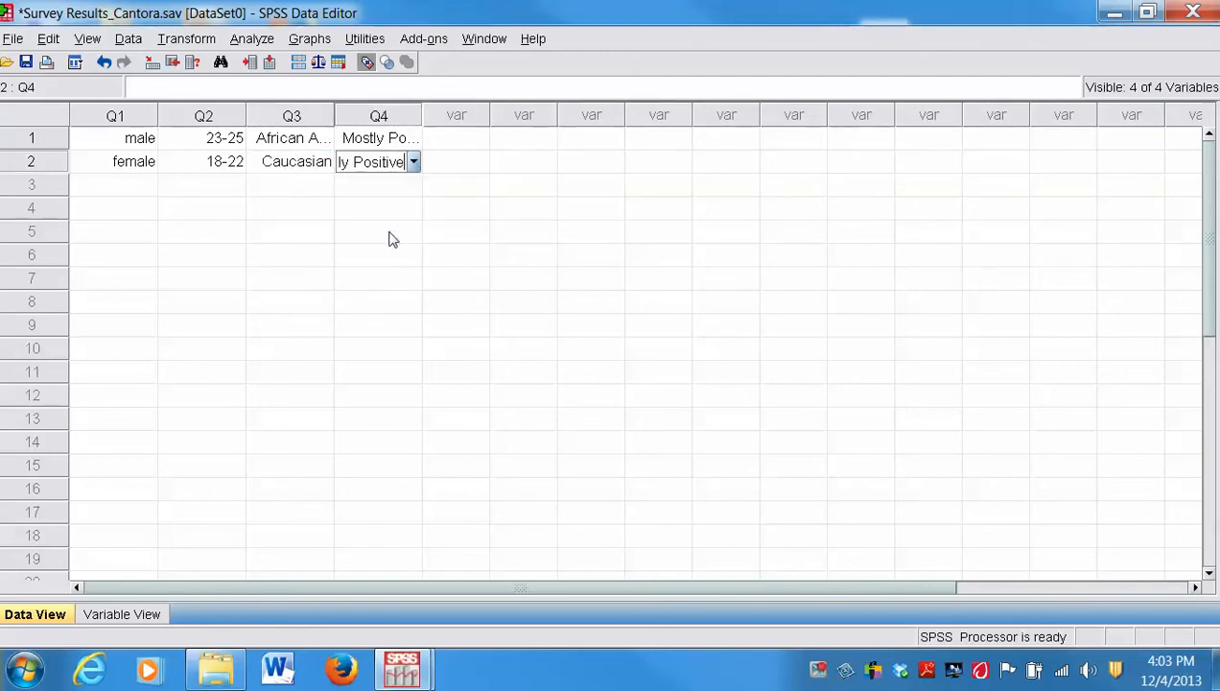
For the third case, set the Q1 gender to "female" and the Q2 age group to "23-25".
left_click(119, 184)
left_click(149, 187)
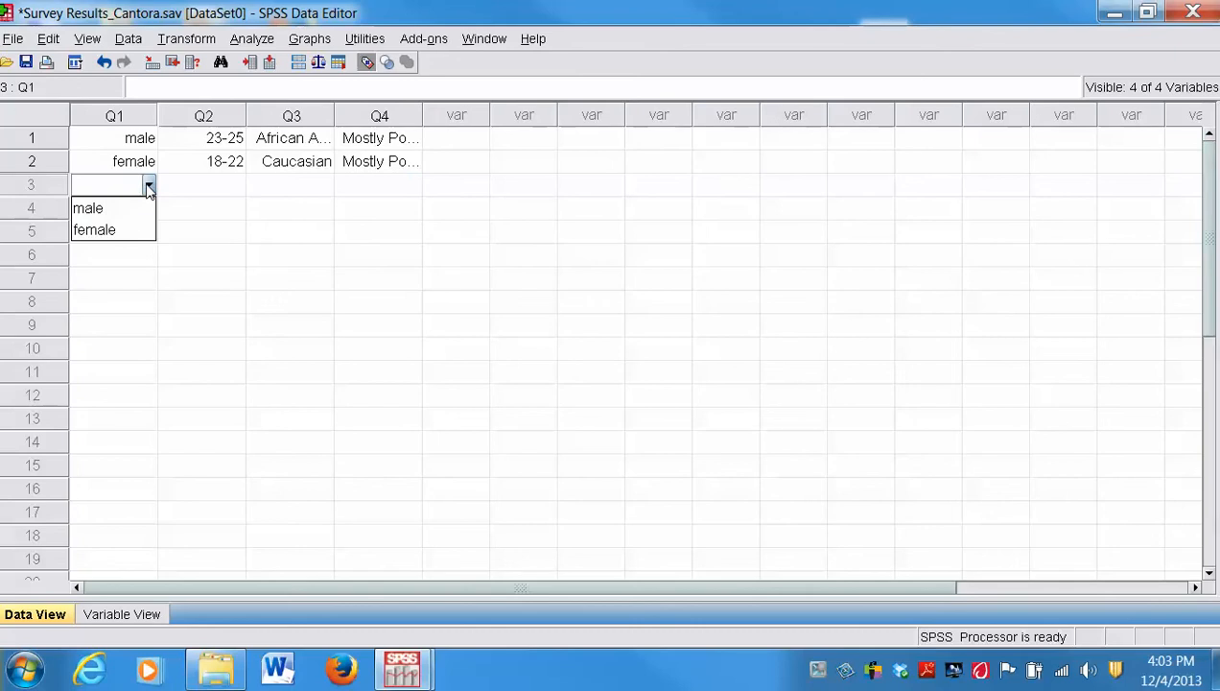
left_click(139, 229)
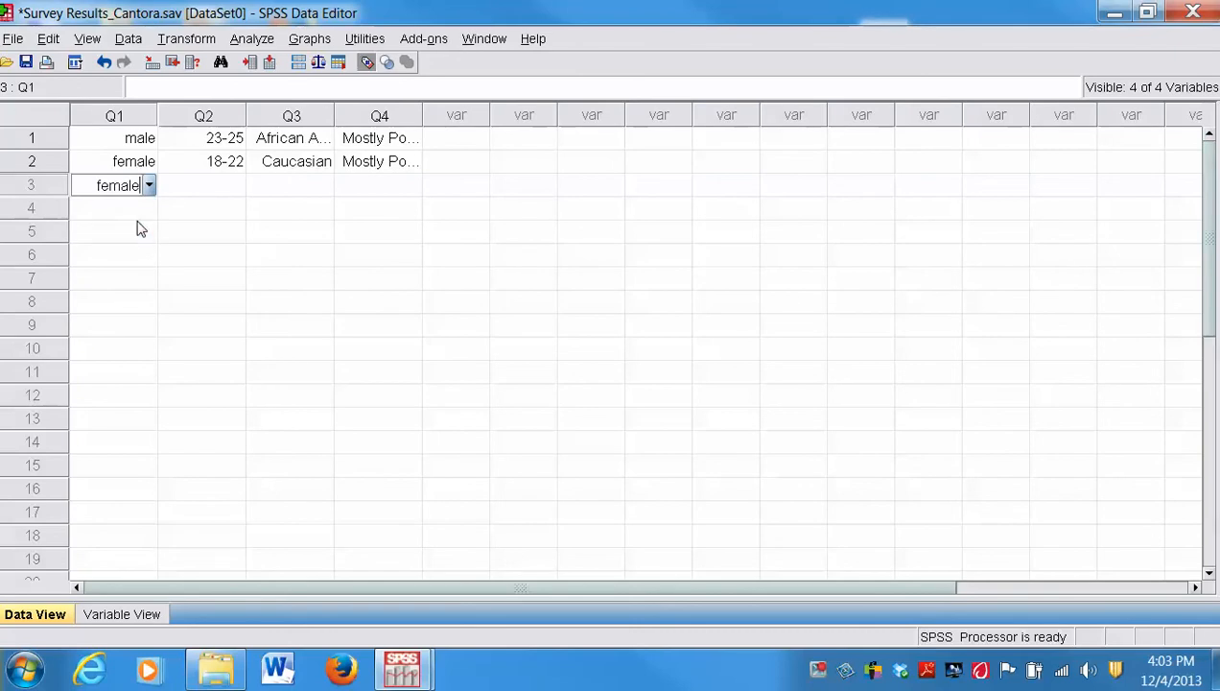
left_click(197, 190)
left_click(237, 188)
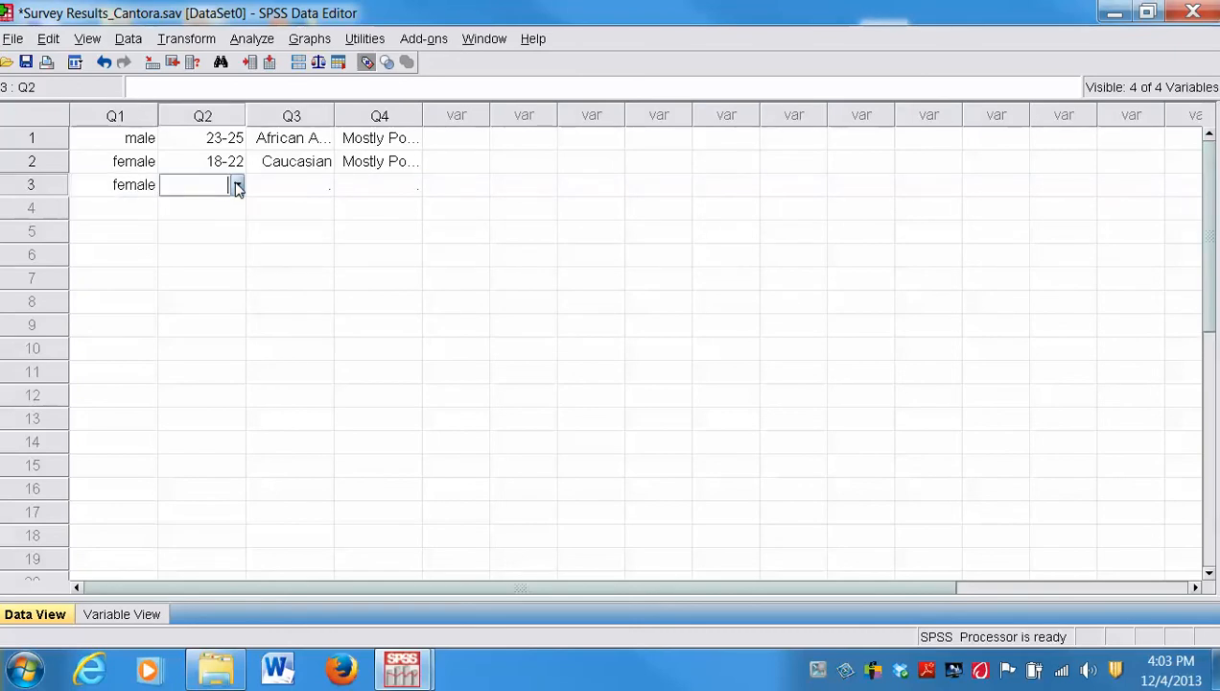
left_click(237, 186)
left_click(230, 237)
For the third case, set the Q3 race to "Caucasian" and the Q4 police interactions response to "Very Negative".
left_click(302, 194)
left_click(326, 187)
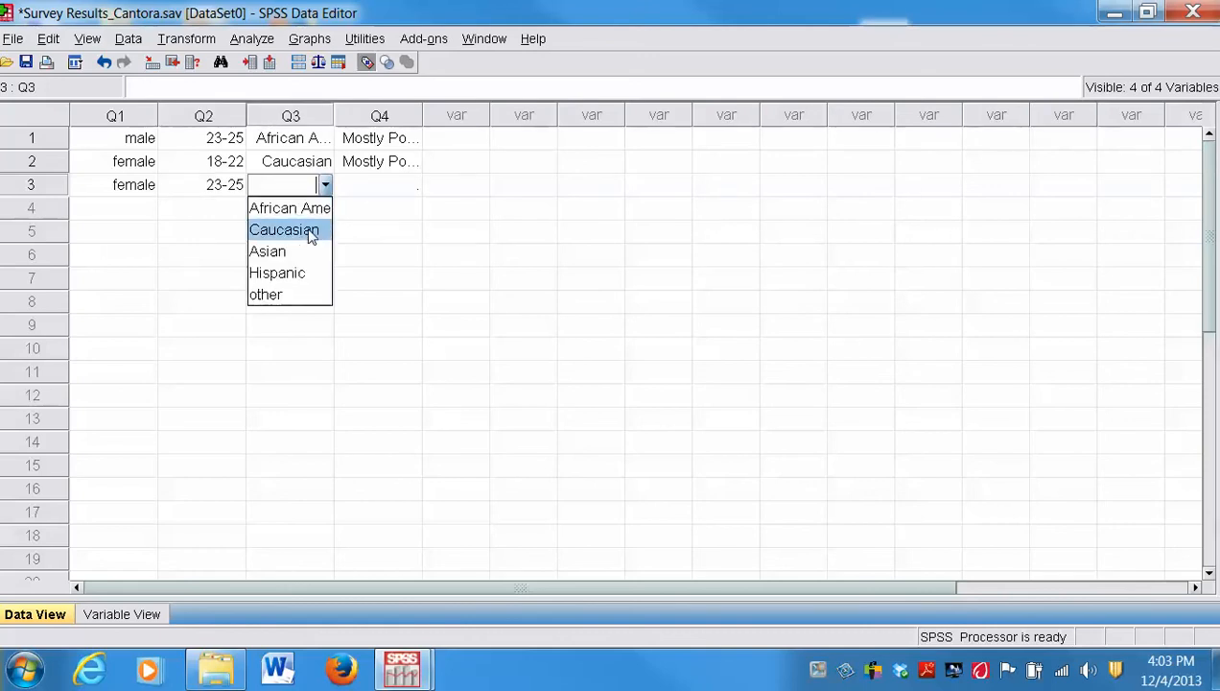
left_click(308, 232)
left_click(375, 188)
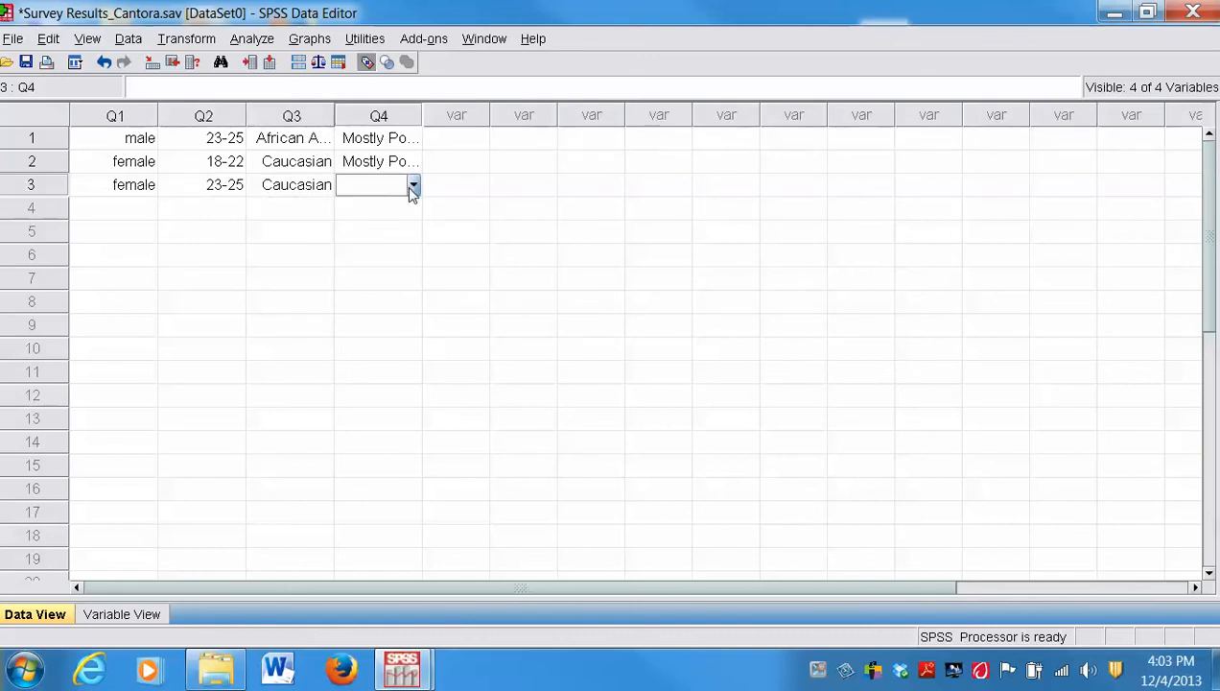
left_click(412, 185)
left_click(408, 211)
For the fourth case, set the Q1 gender to "male" and the Q2 age group to "26-30".
left_click(116, 208)
left_click(150, 209)
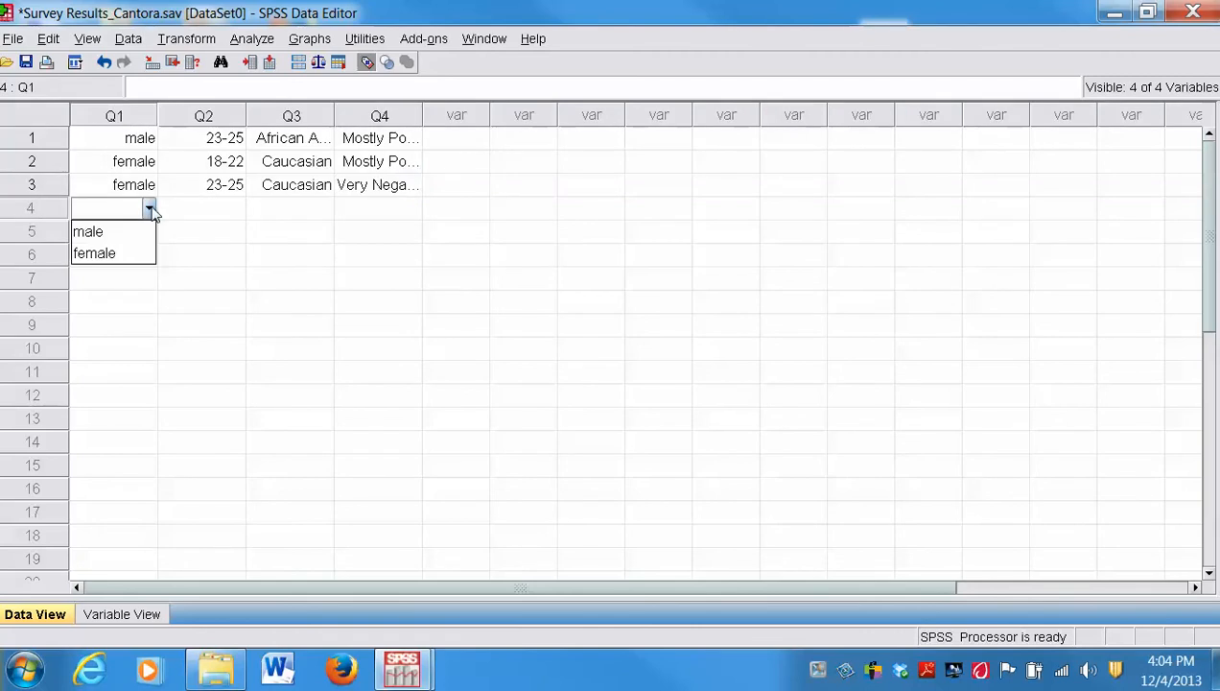
left_click(135, 232)
left_click(235, 211)
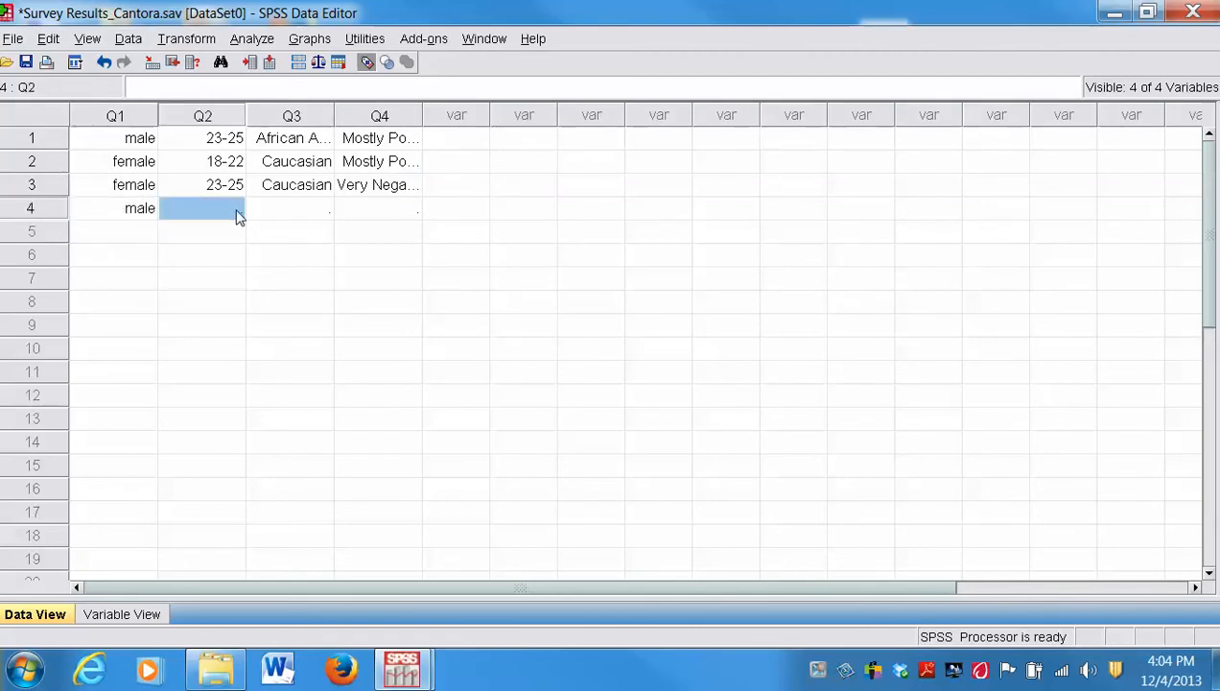
left_click(237, 209)
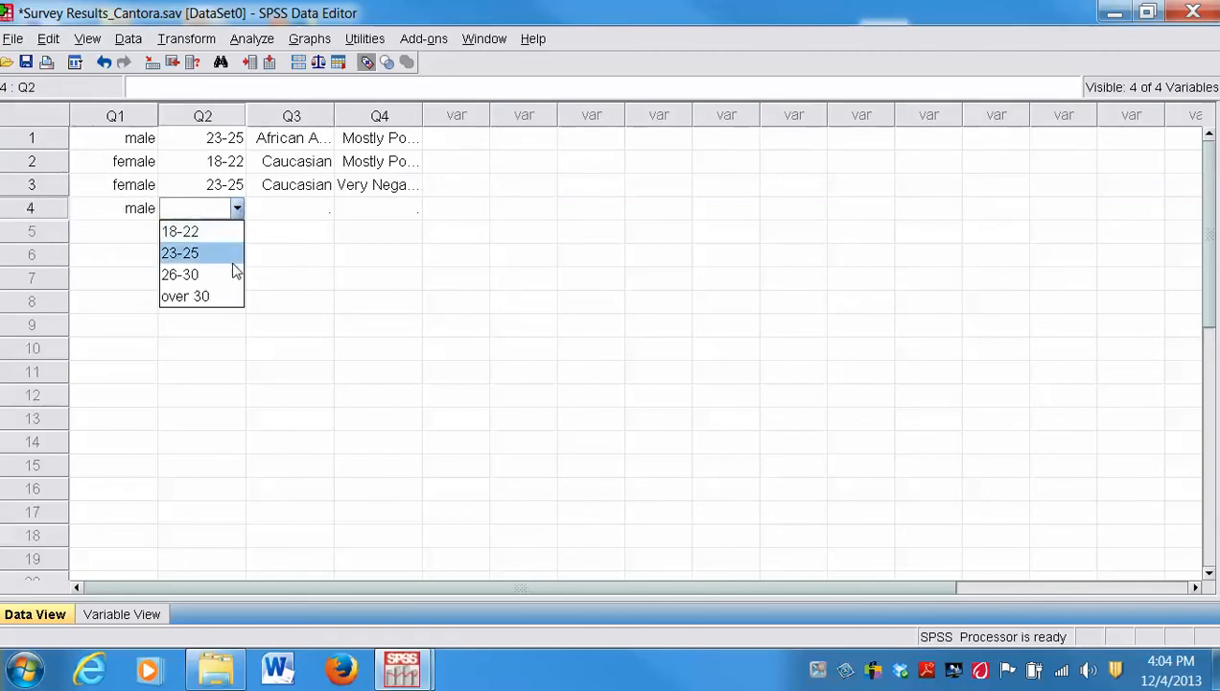
left_click(235, 275)
For the fourth case, set the Q3 race to "Hispanic" and the Q4 police interactions response to "Negative".
left_click(309, 209)
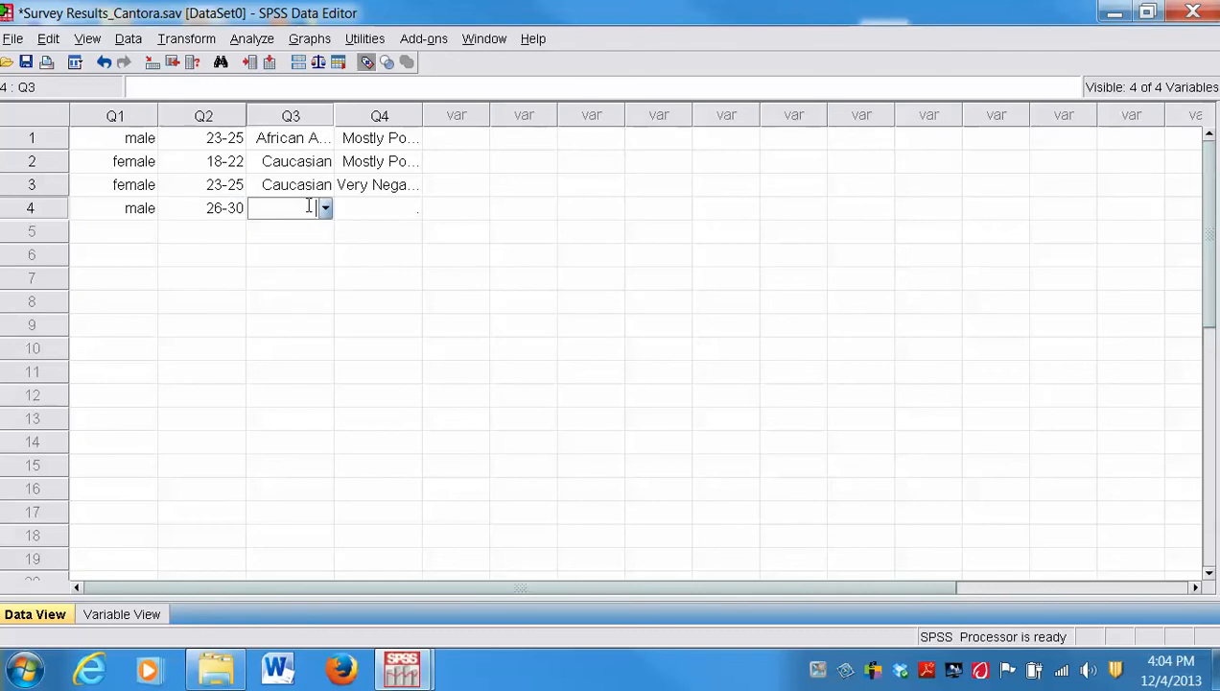
left_click(325, 211)
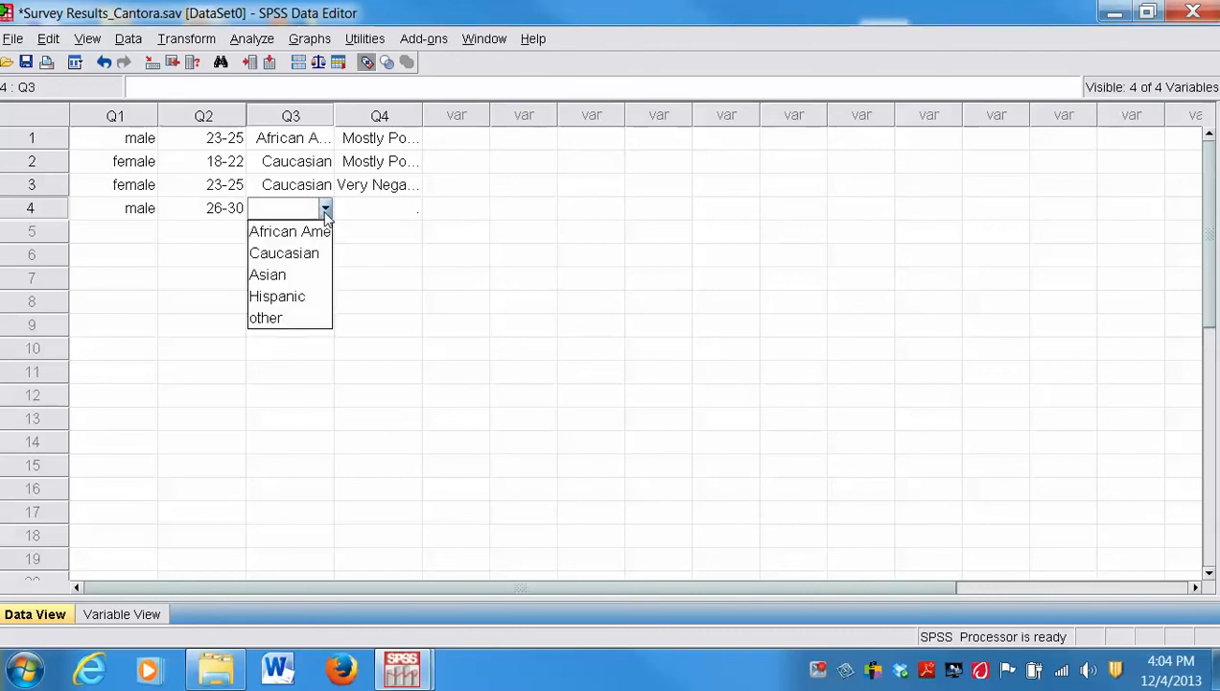
left_click(308, 305)
left_click(376, 209)
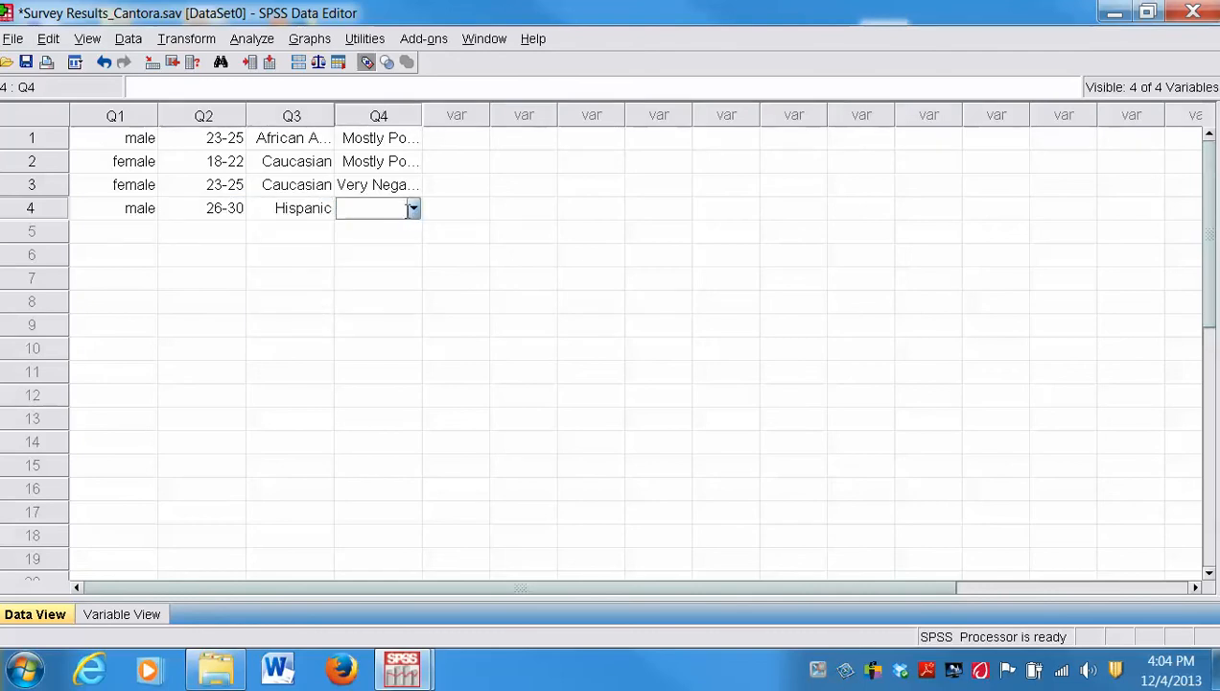
left_click(413, 209)
left_click(409, 255)
For the fifth case, set the Q1 gender to "male" and the Q2 age group to "18-22".
left_click(147, 233)
left_click(148, 233)
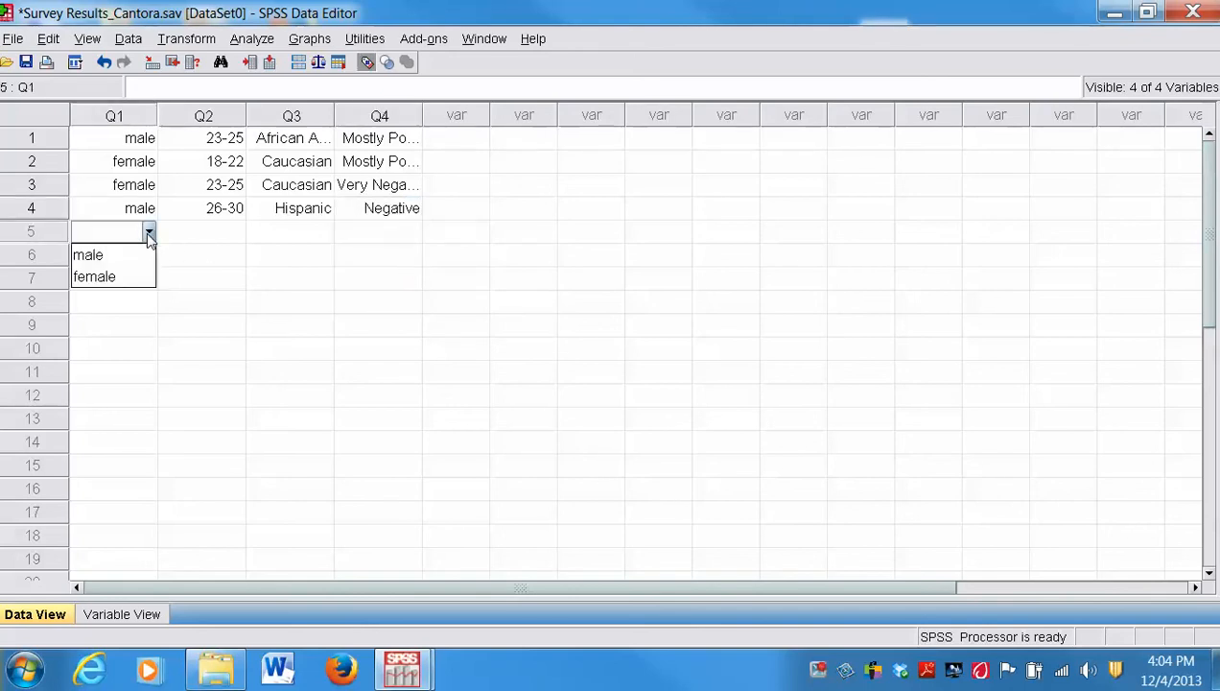
left_click(146, 256)
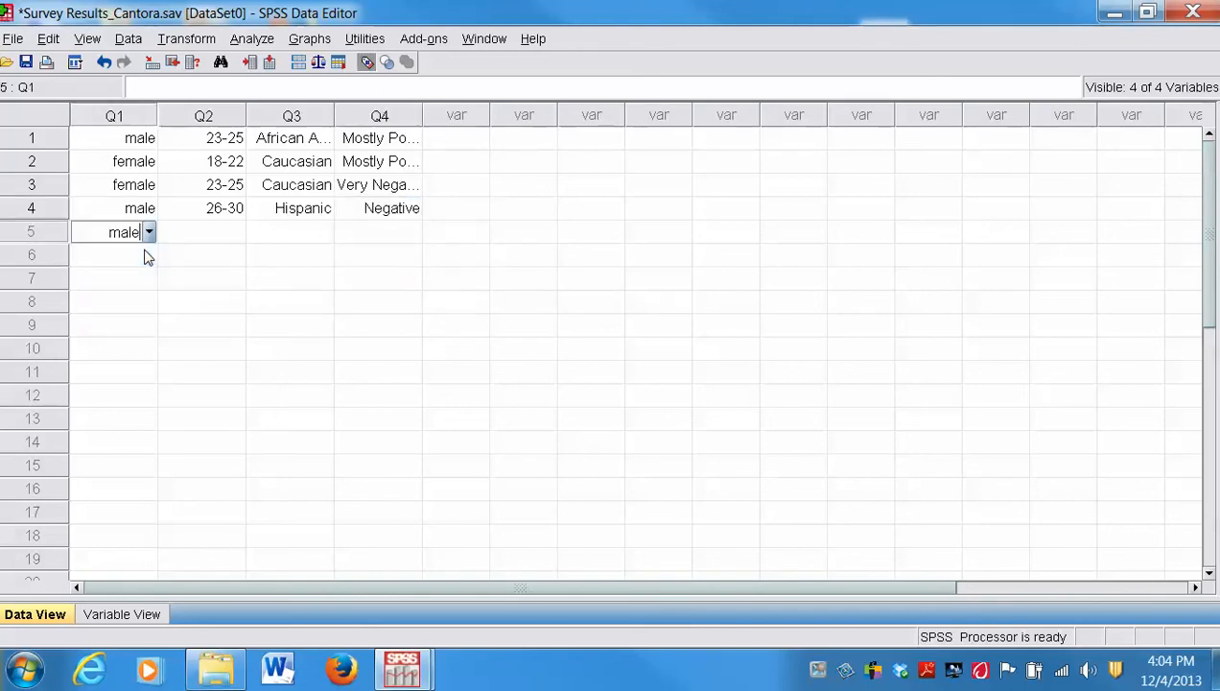
left_click(229, 237)
left_click(237, 236)
left_click(237, 233)
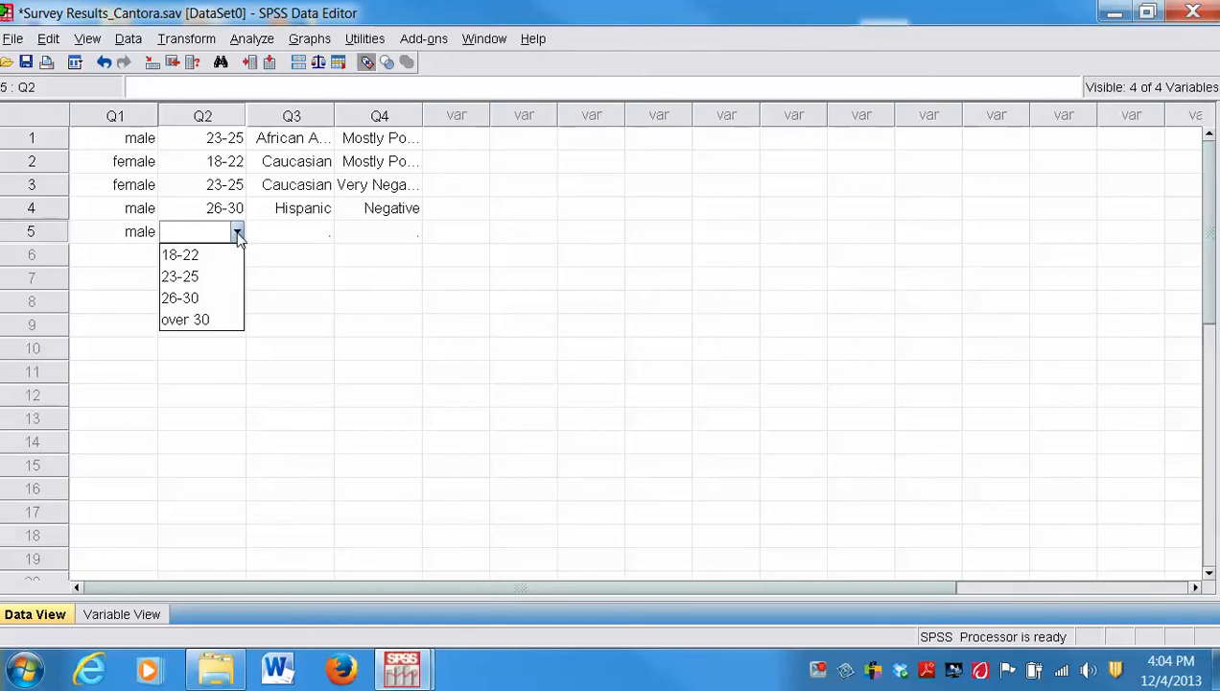
left_click(226, 257)
For the fifth case, set the Q3 race to "African American" and the Q4 police interactions response to "Mostly Positive".
left_click(288, 230)
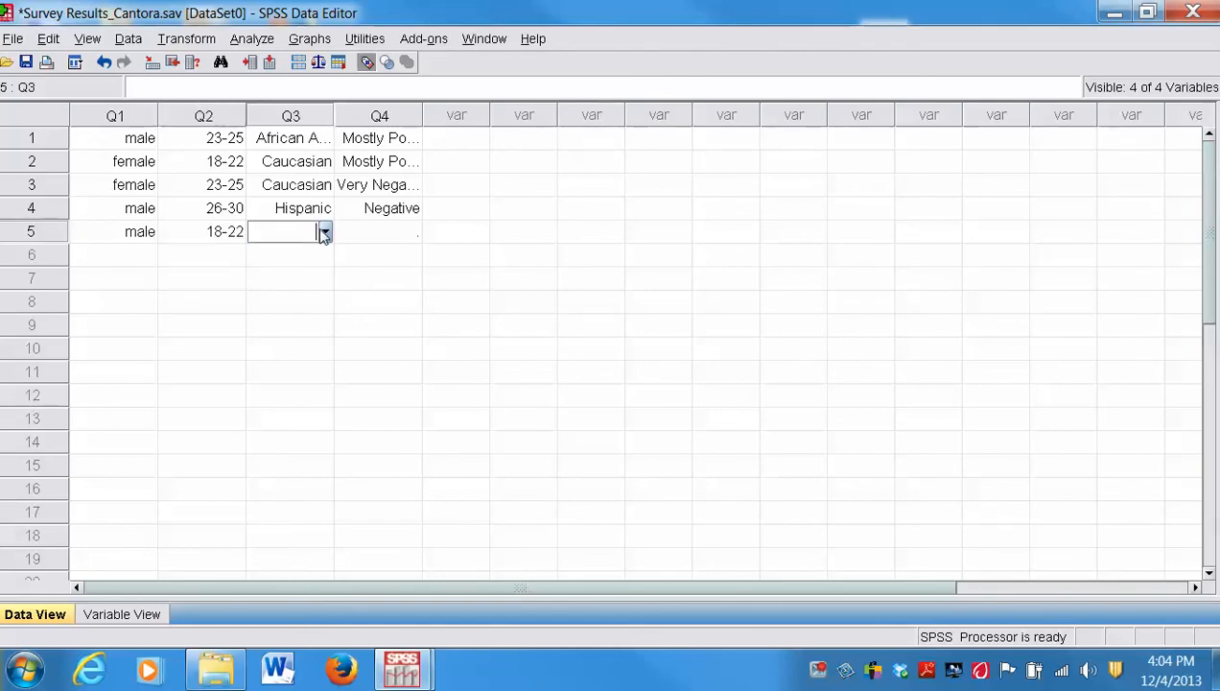
left_click(325, 232)
left_click(320, 255)
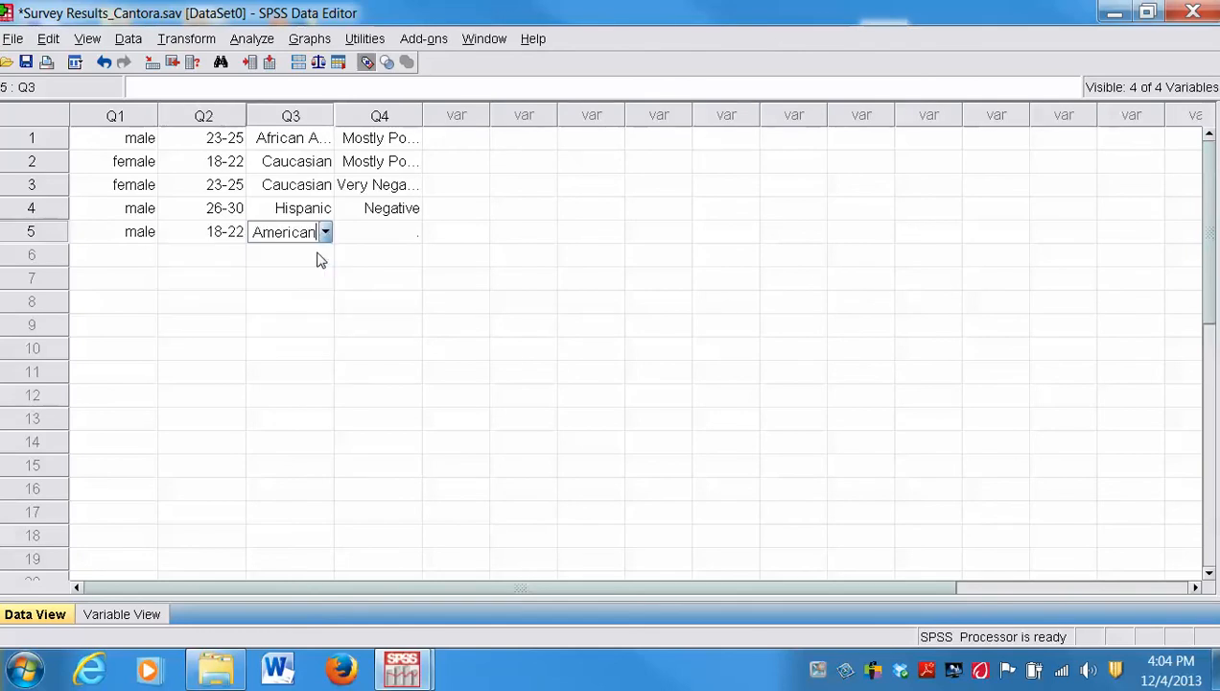
left_click(388, 236)
left_click(413, 233)
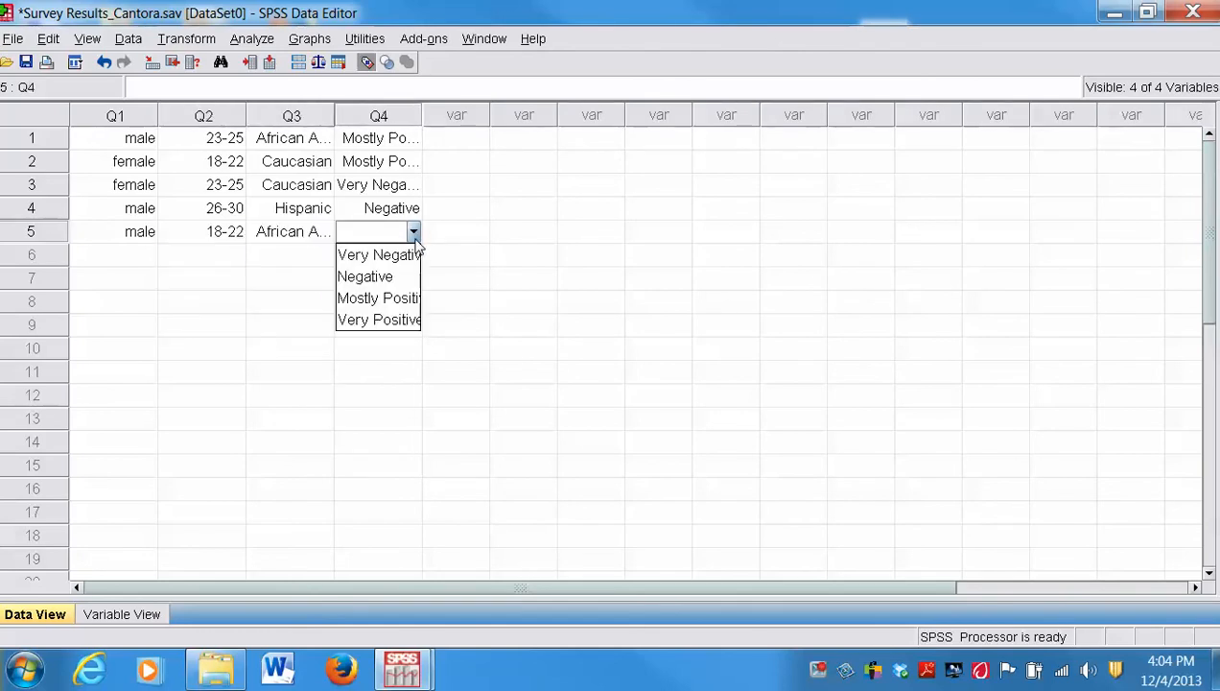
left_click(408, 297)
left_click(475, 217)
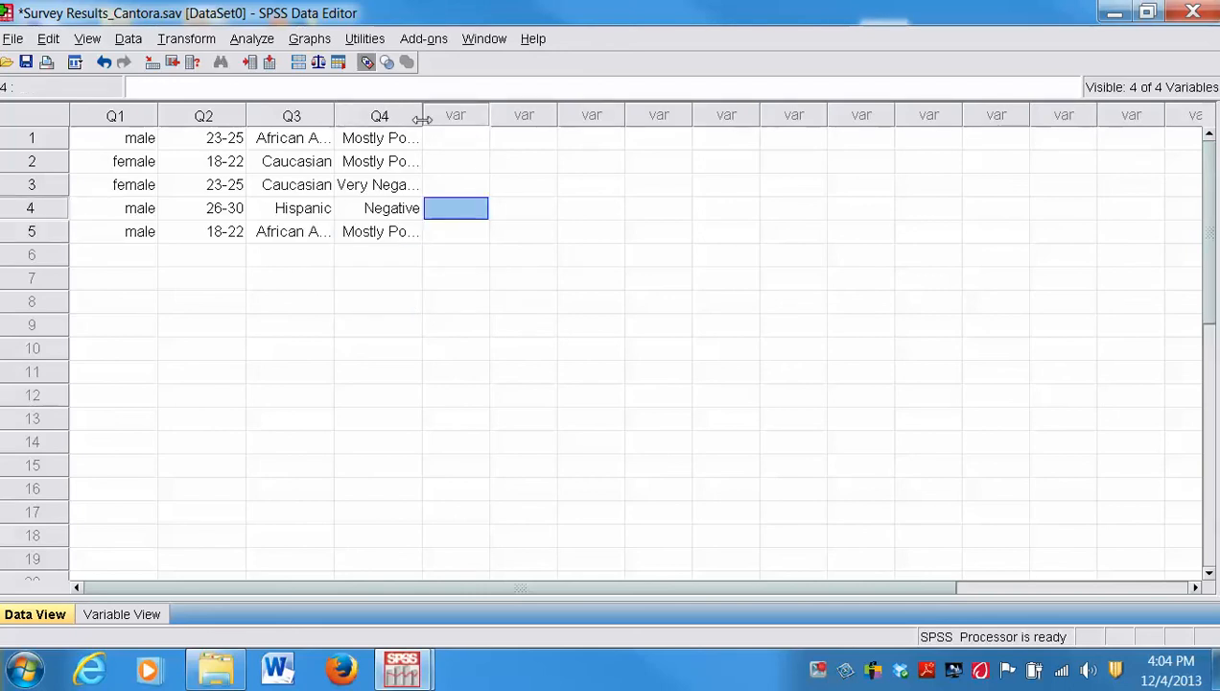
Widen the Q4, Q3, Q2 and Q1 columns of the data sheet so their value labels fit in full.
left_click_drag(421, 117, 472, 117)
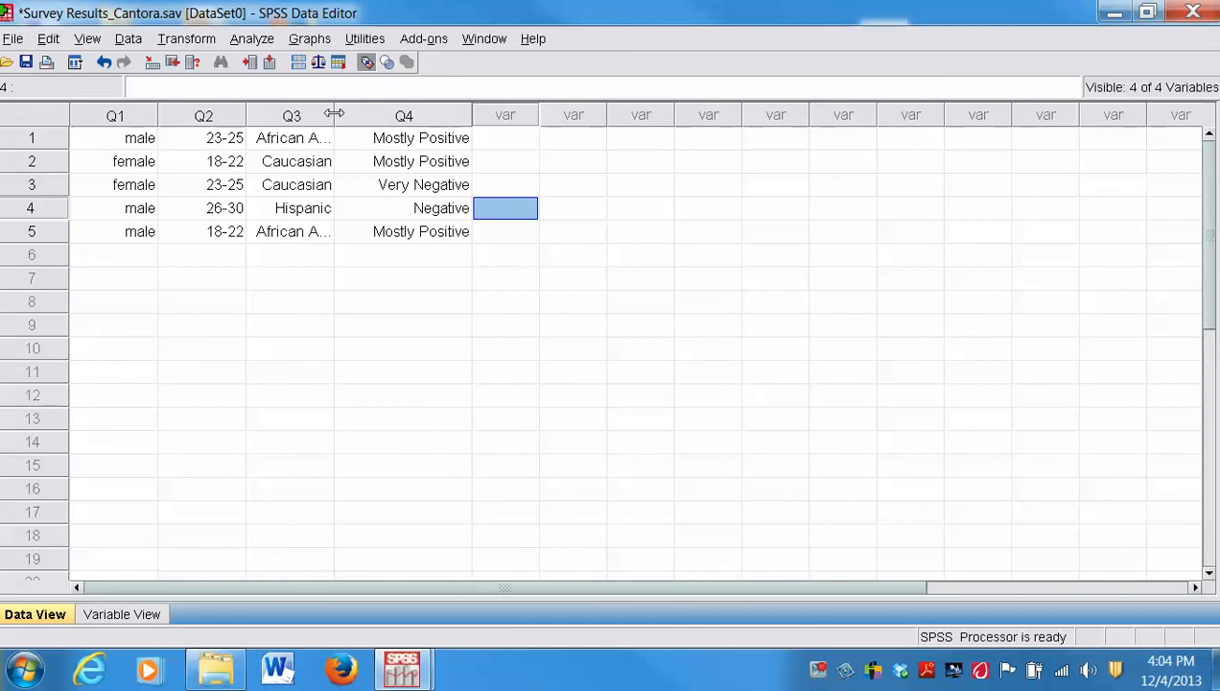
left_click_drag(327, 114, 425, 117)
left_click_drag(246, 116, 276, 116)
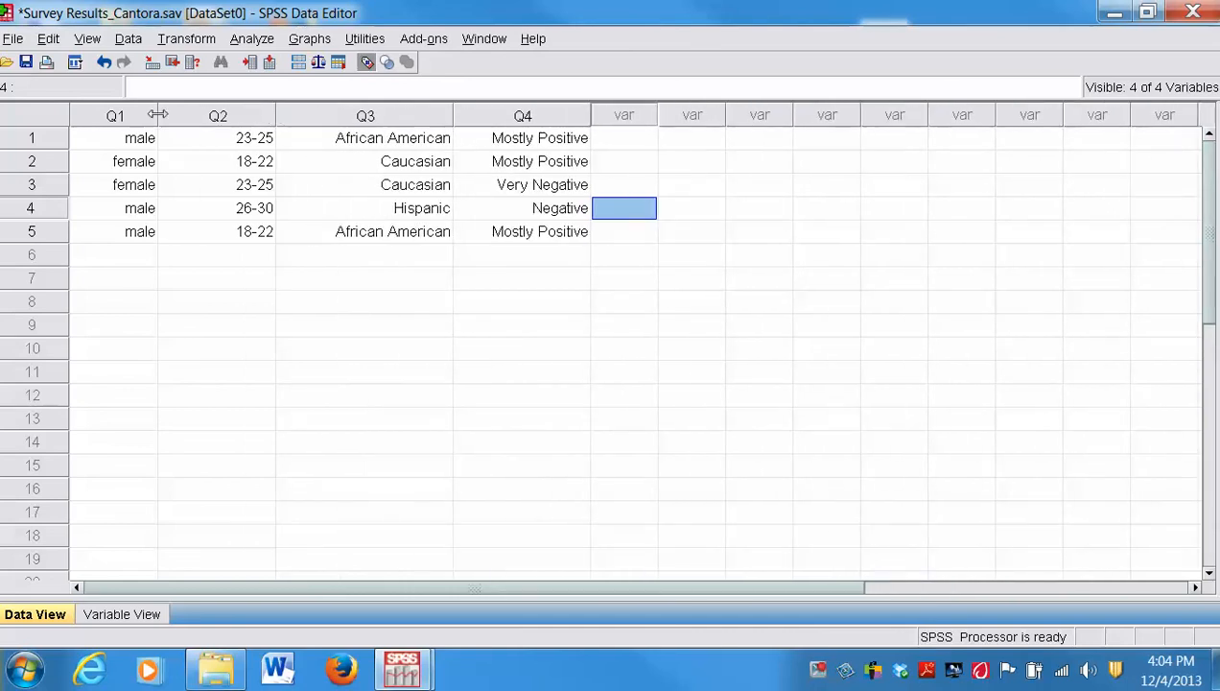
left_click_drag(158, 116, 188, 116)
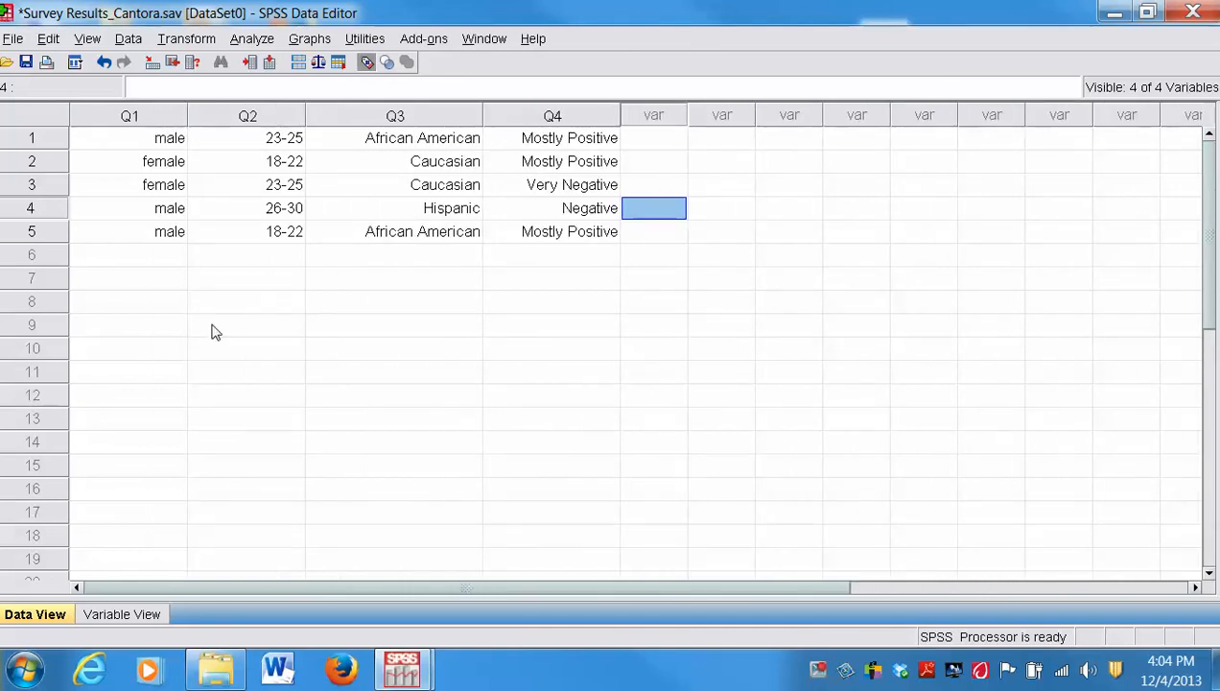